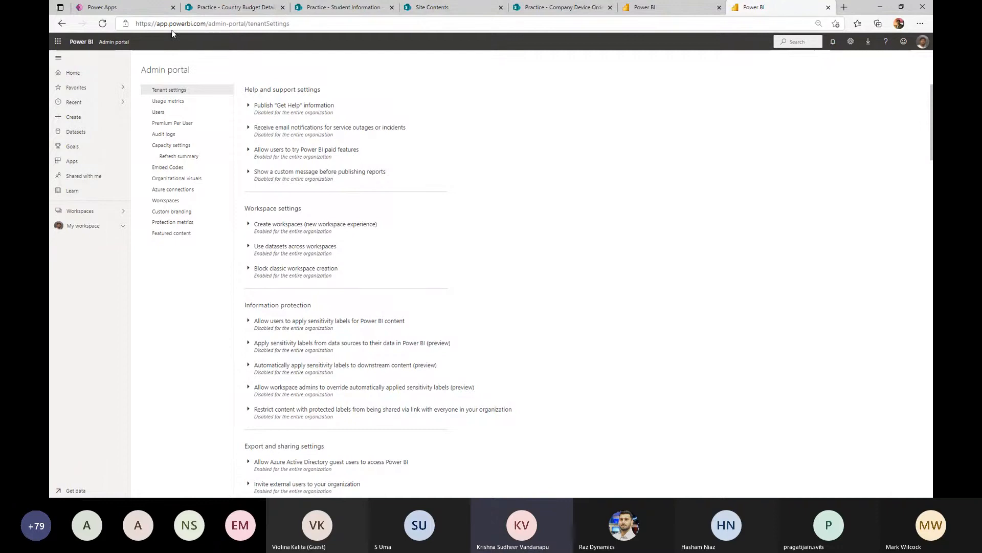
- Review the Integration with SharePoint and Microsoft Lists option under Integration settings in the Power BI tenant settings
scroll(486, 284, down, 1)
scroll(485, 285, down, 20)
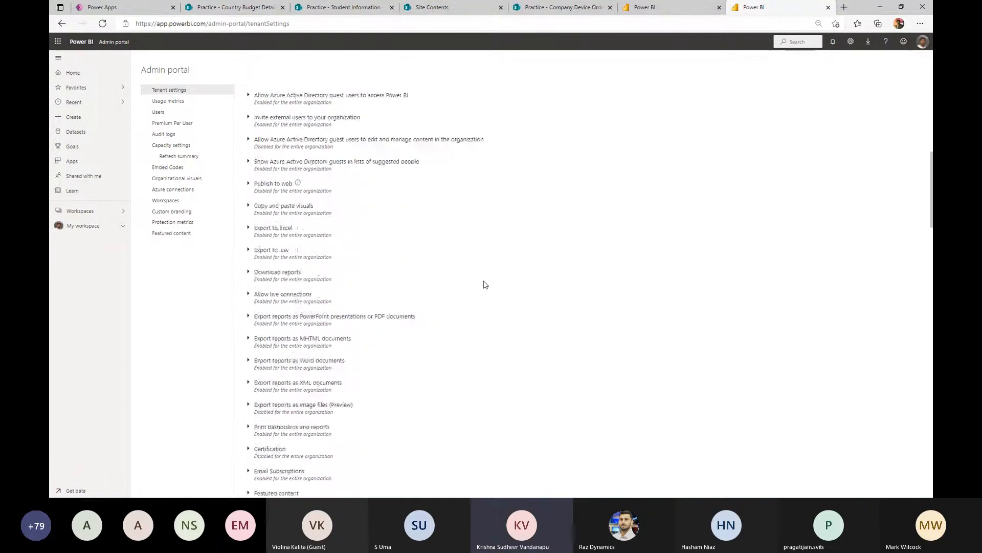
scroll(485, 284, down, 2)
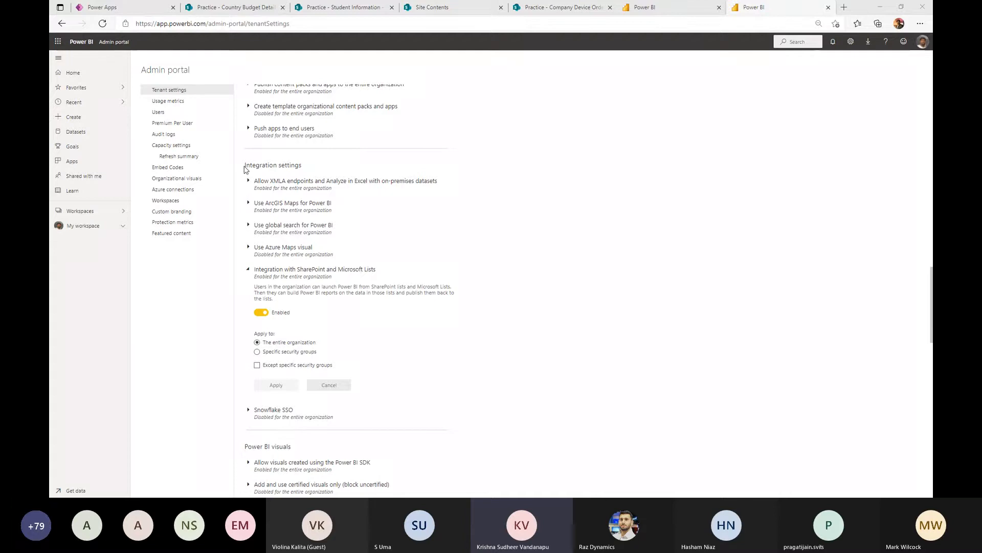
drag(244, 166, 304, 167)
click(342, 168)
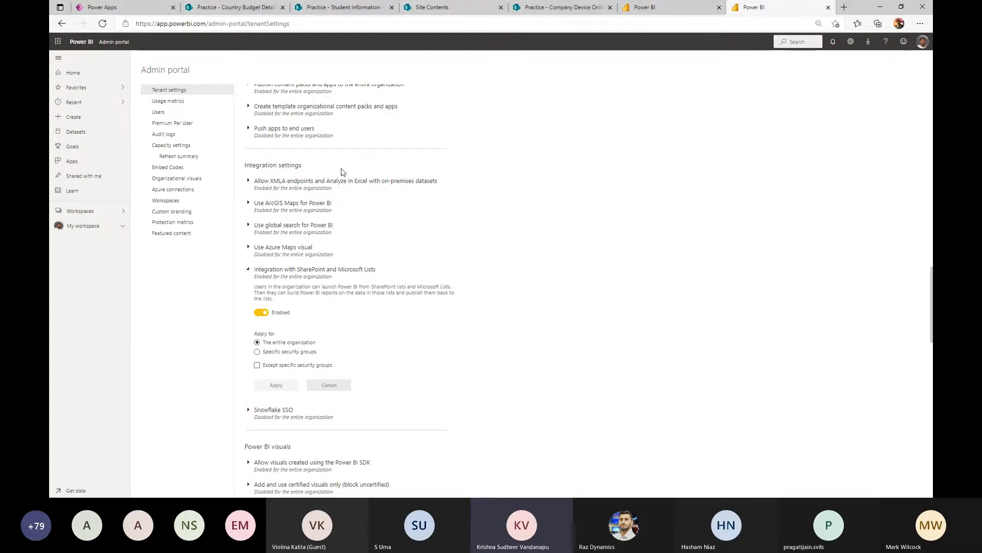
click(686, 15)
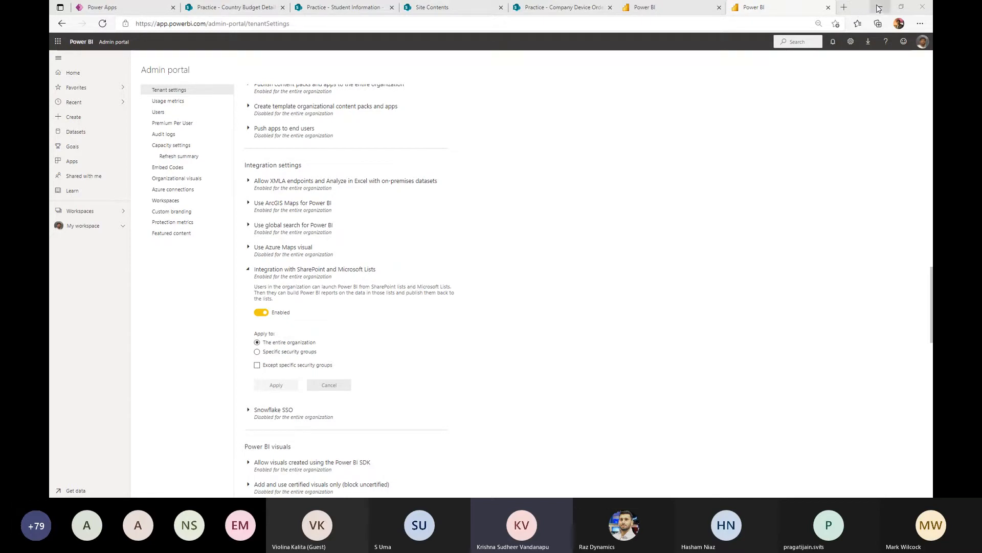
double_click(856, 11)
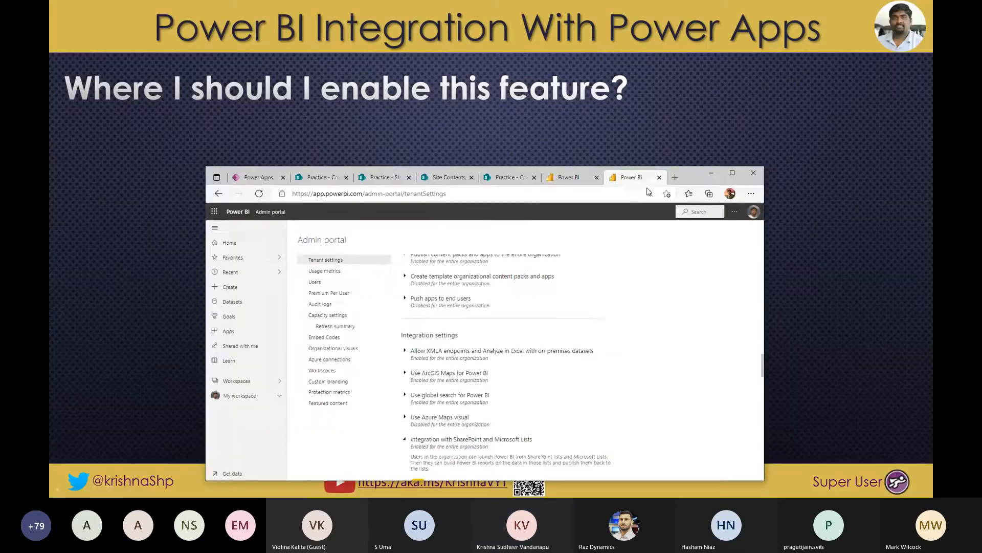
click(711, 173)
click(418, 299)
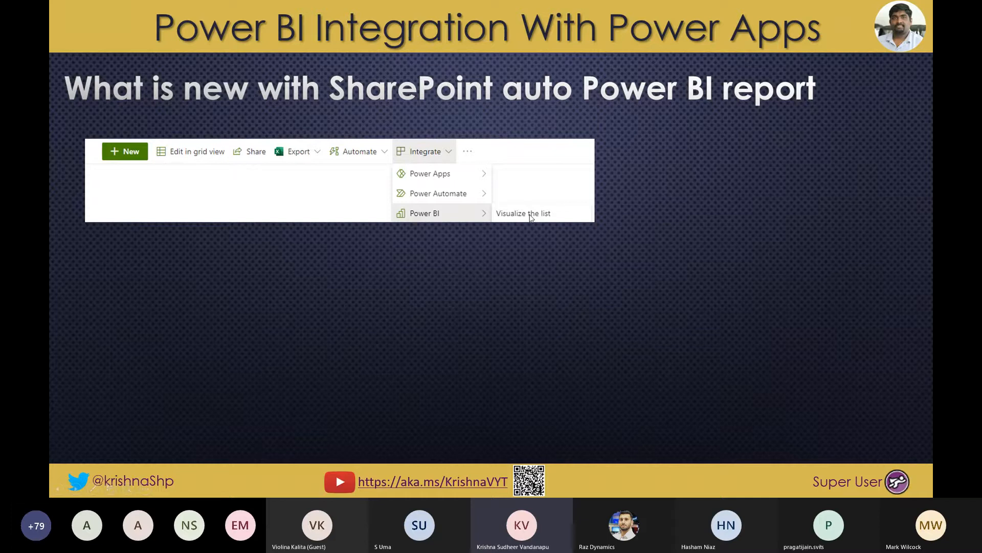
click(513, 265)
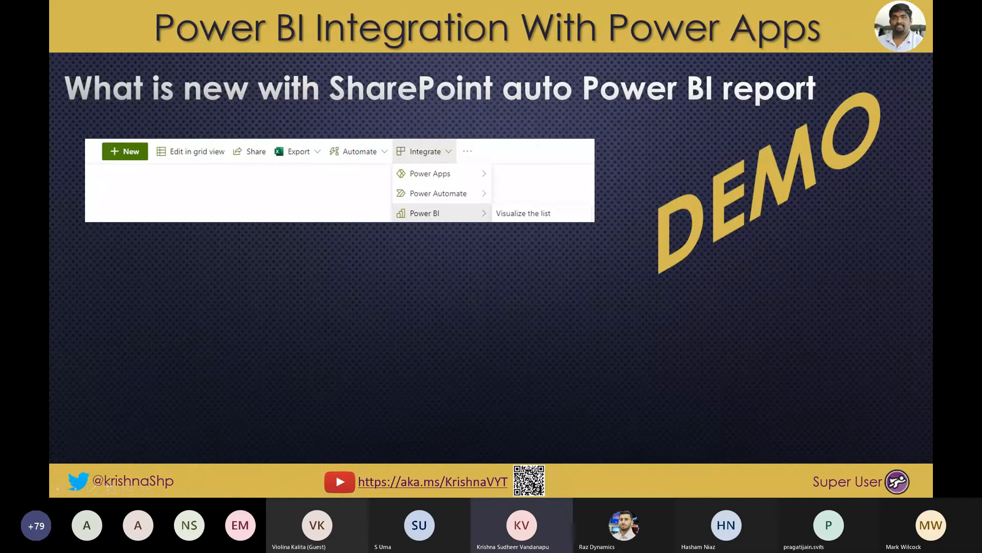
- Switch to the Country Budget Details list in SharePoint and open its existing Budget Details Power BI report
drag(50, 197, 596, 4)
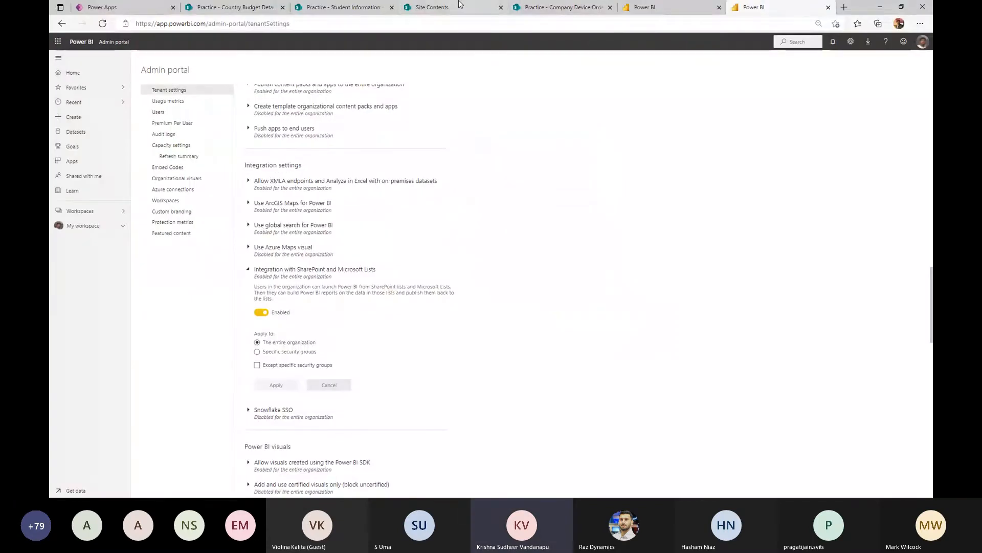
click(533, 11)
click(261, 9)
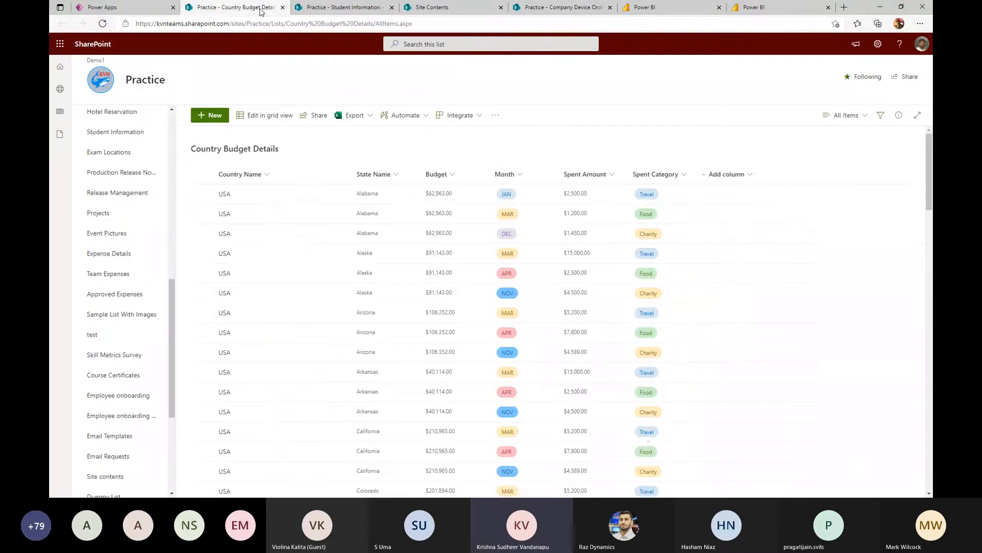
click(460, 116)
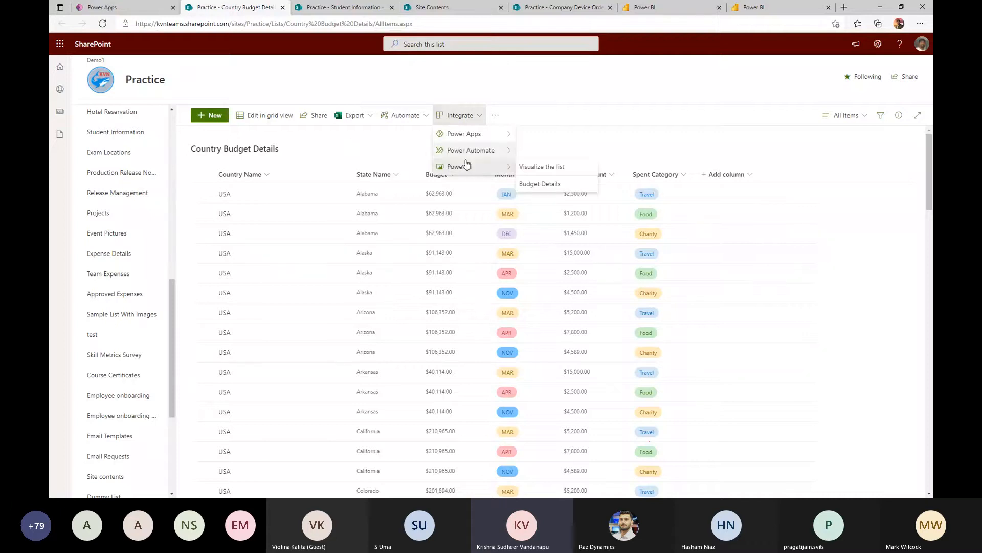
mouse_move(463, 168)
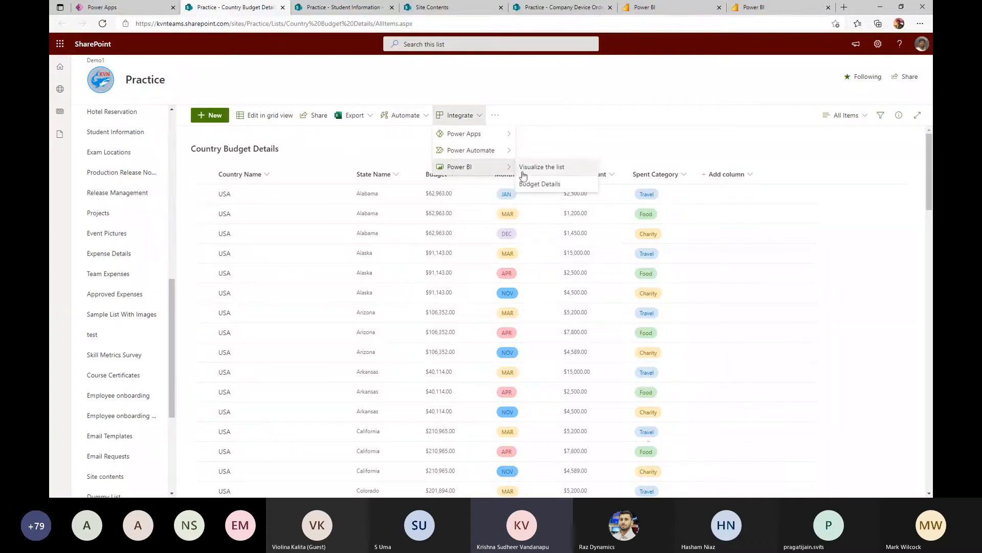
click(543, 189)
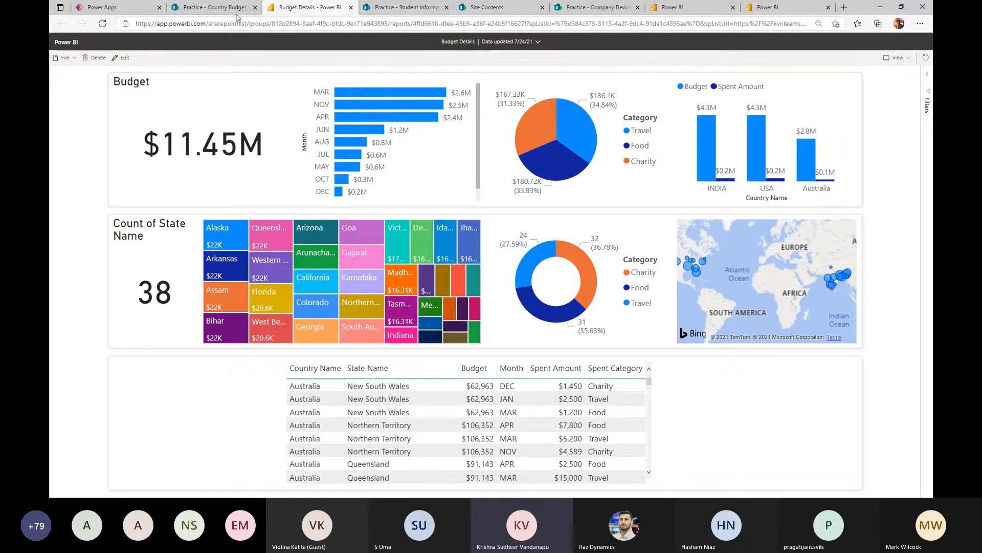
- Generate a new Power BI report that visualizes the Country Budget Details list
click(217, 7)
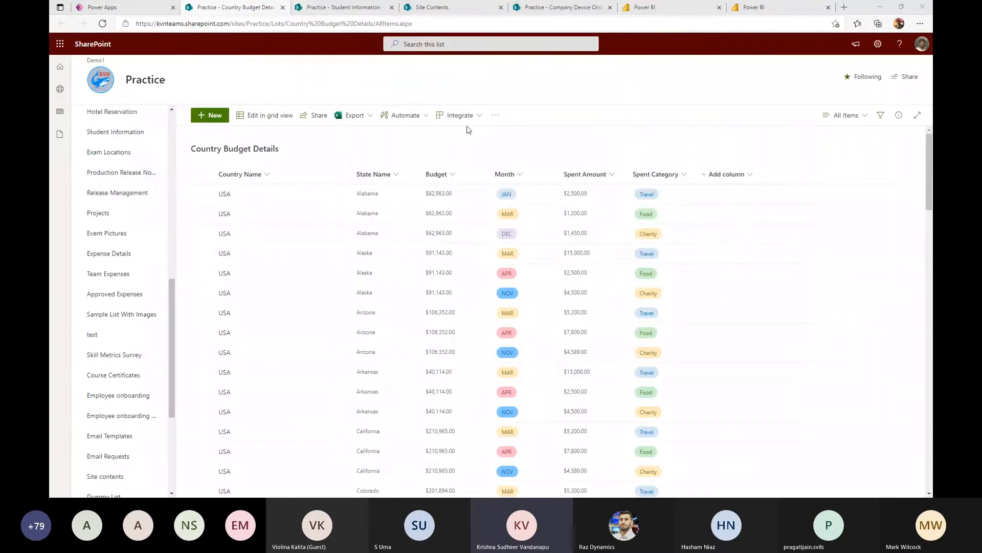
click(480, 117)
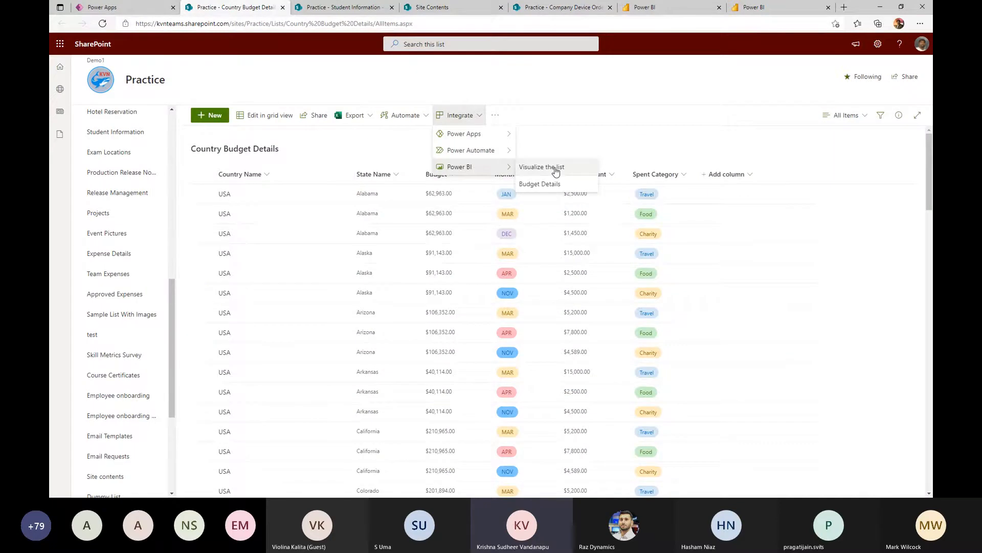
click(557, 168)
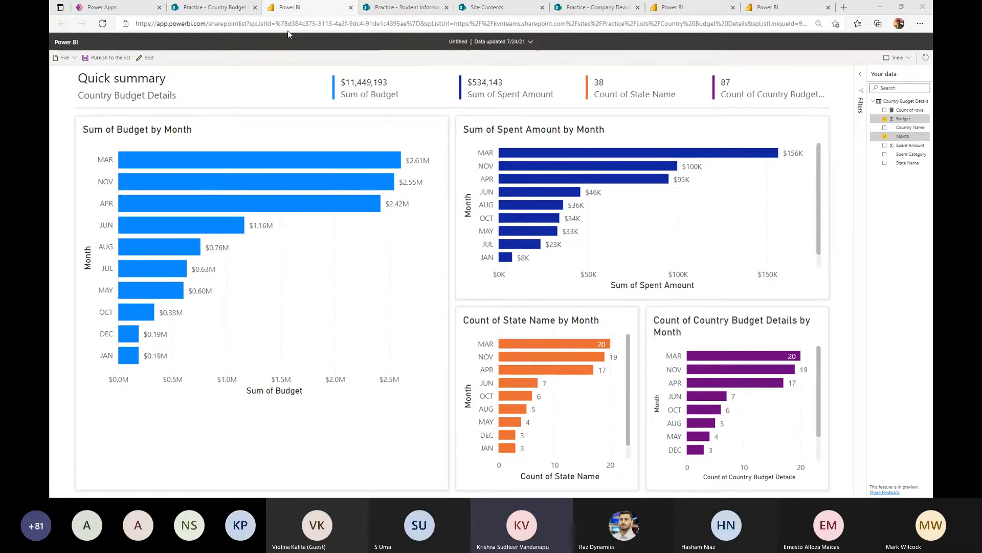
- Check the Power BI options available on the Country Budget Details list and return to the generated report
click(212, 7)
click(459, 115)
mouse_move(484, 168)
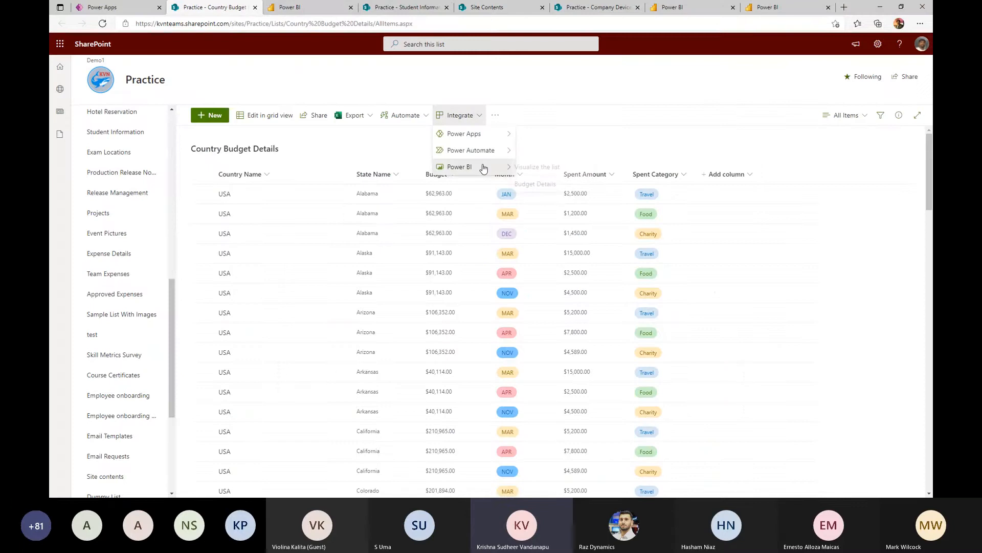
click(321, 10)
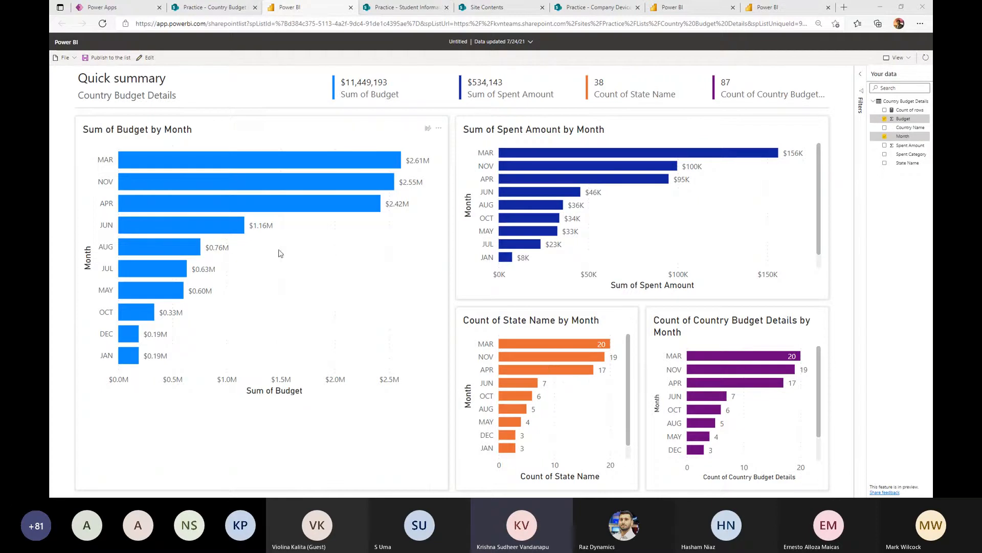
- Publish the generated report to the list under the name Power BI Report Demo
click(95, 61)
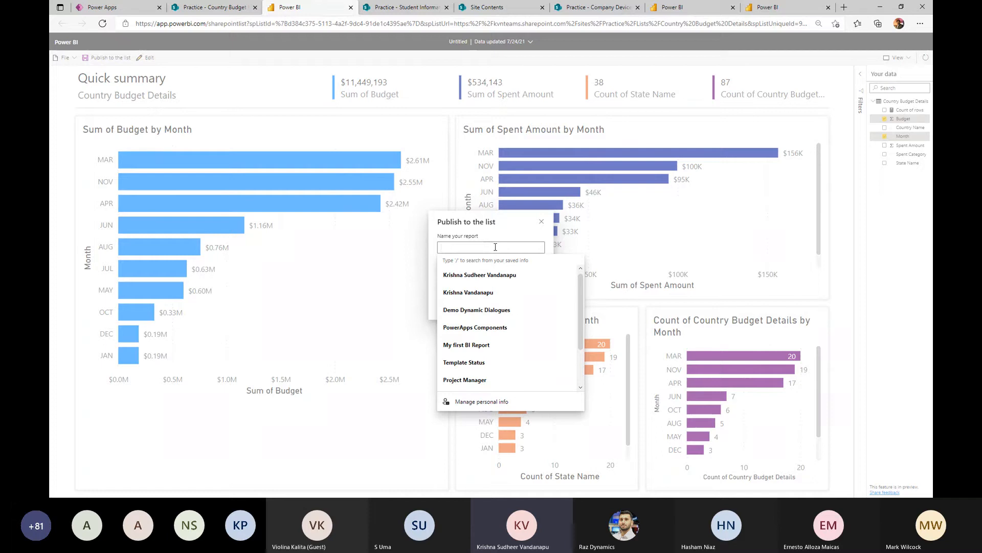
text(Pow)
text(er)
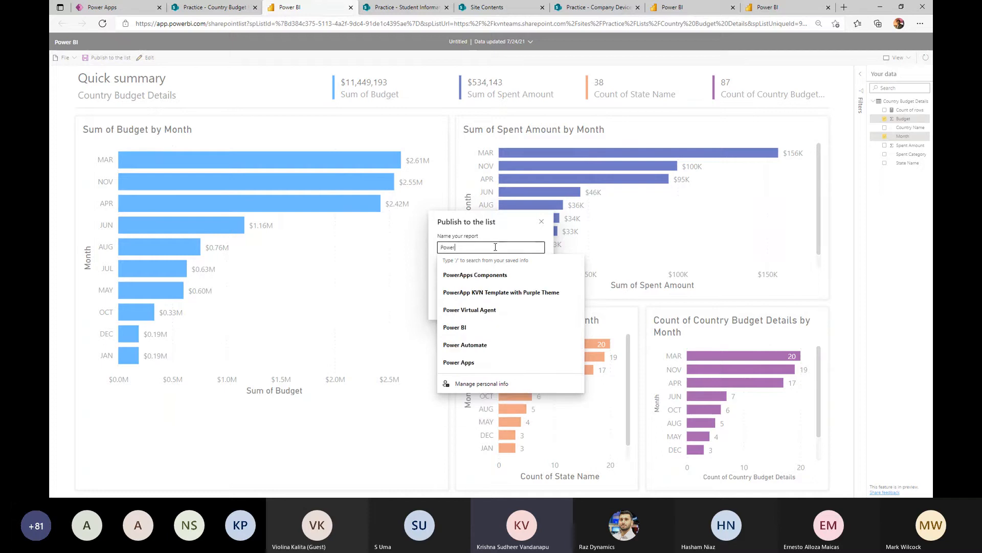
text( BI Report Demo)
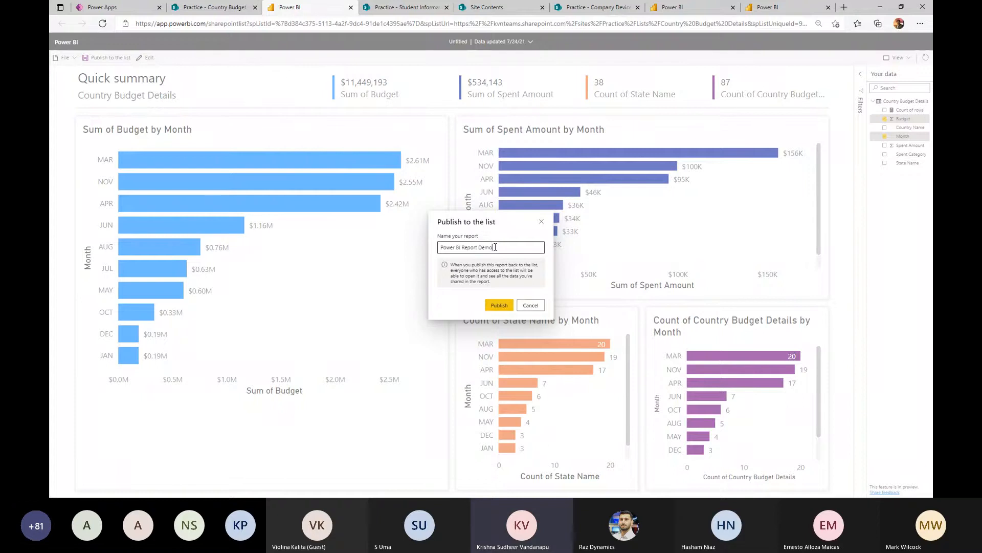
drag(491, 282, 453, 267)
click(445, 286)
click(498, 307)
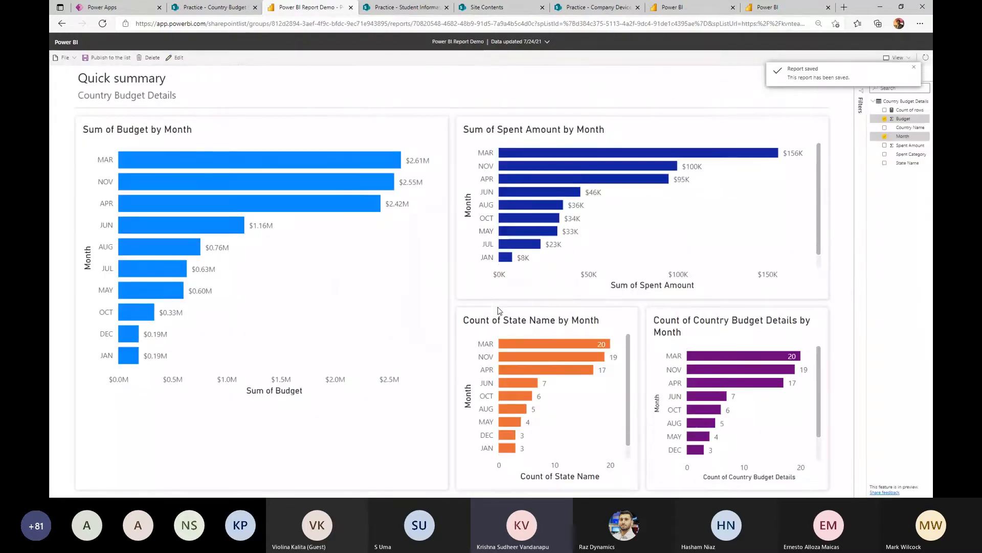
- Reload the Country Budget Details list, look for Power BI Report Demo among its Power BI reports, and return to the report
click(215, 7)
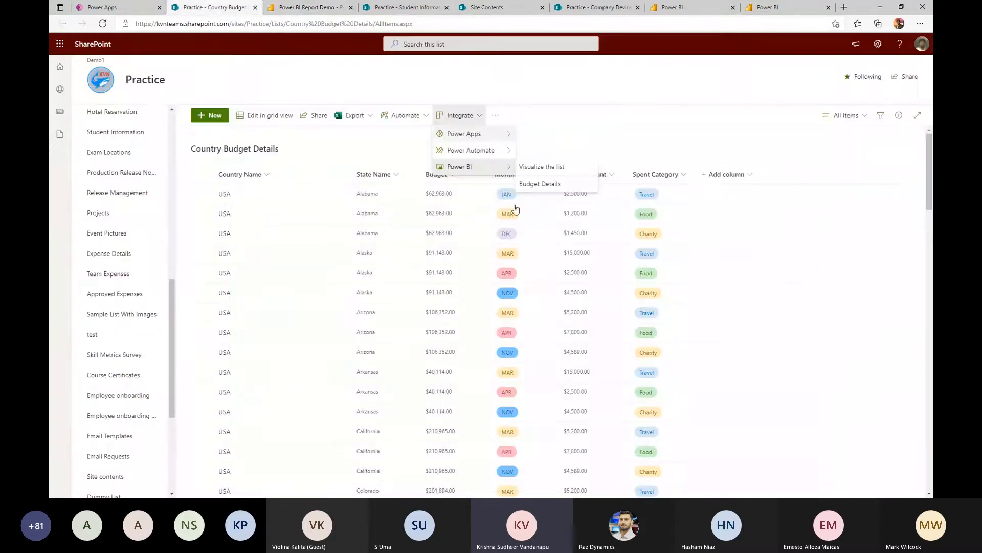
click(570, 145)
click(102, 24)
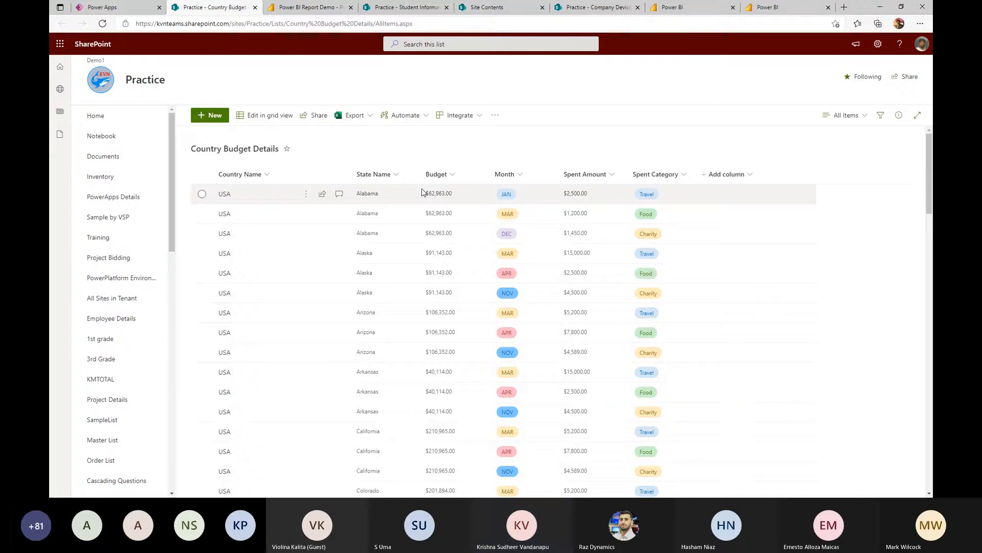
click(458, 115)
mouse_move(493, 167)
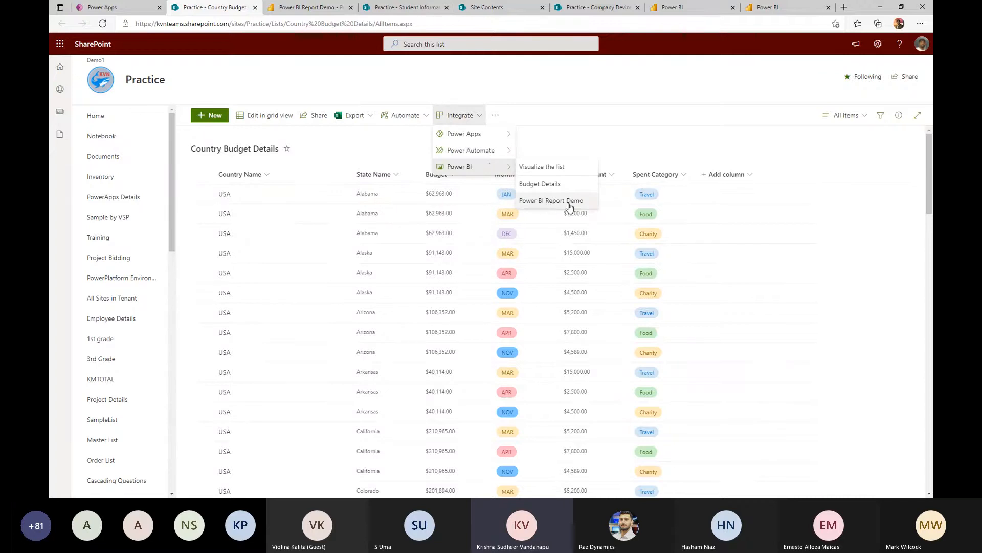
click(556, 137)
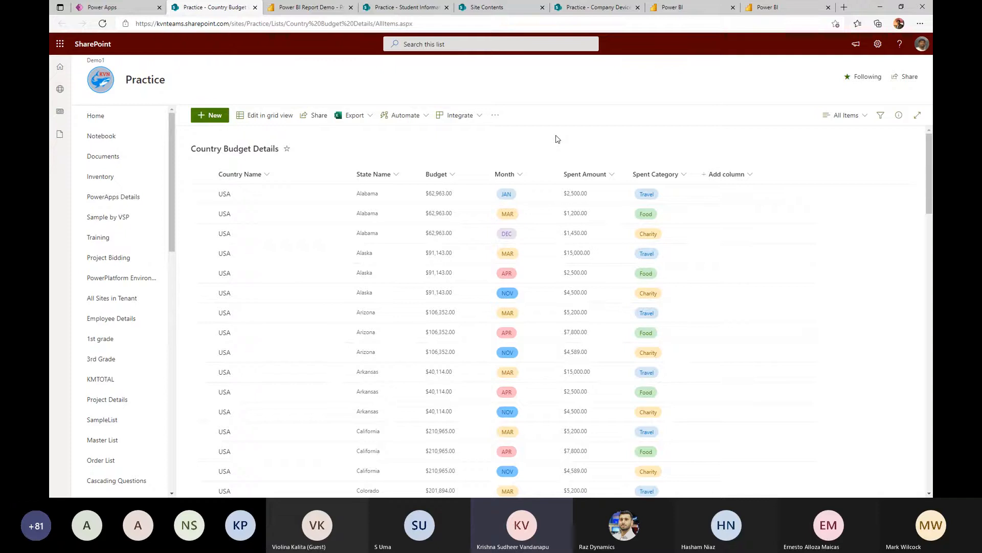
click(479, 116)
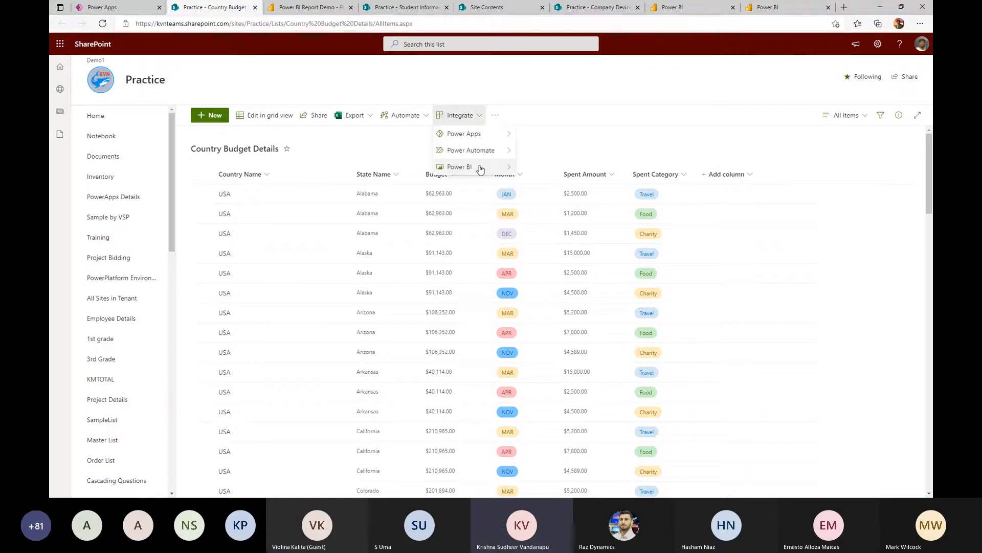
mouse_move(480, 168)
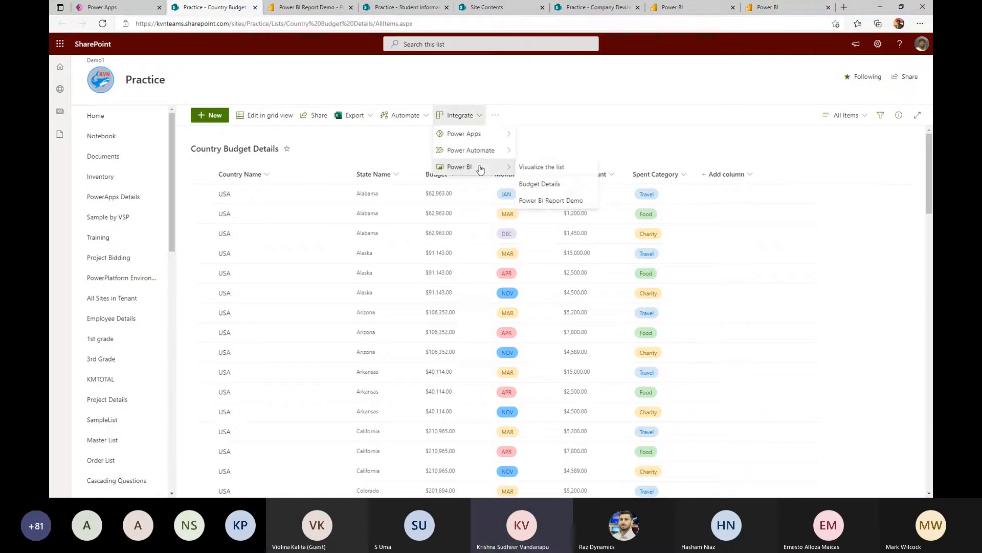
click(578, 148)
click(281, 14)
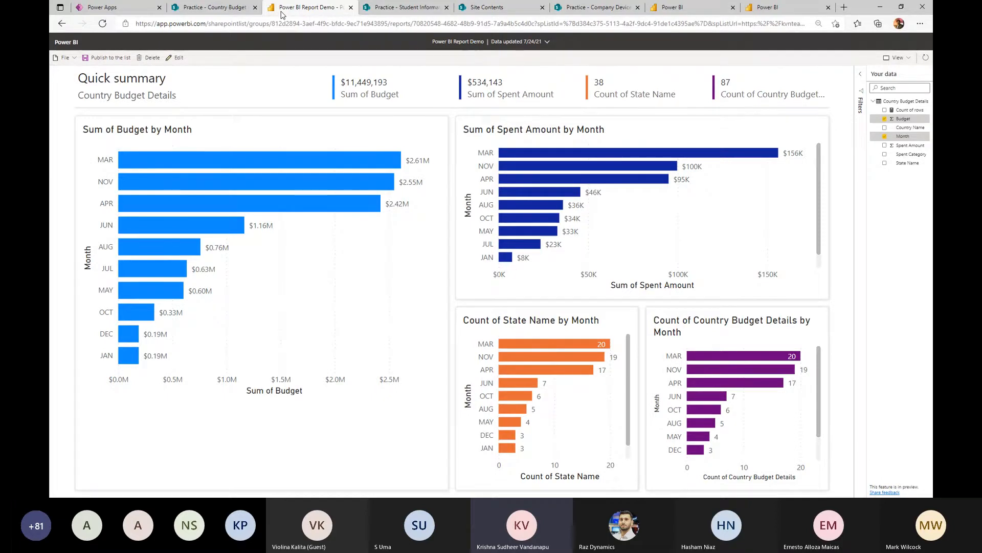
click(233, 15)
click(293, 8)
click(176, 58)
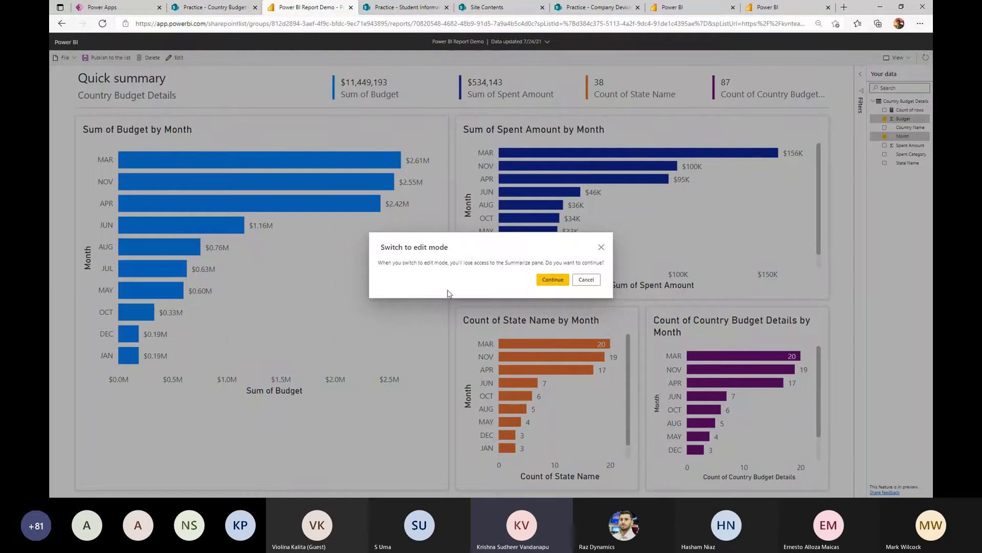
click(587, 281)
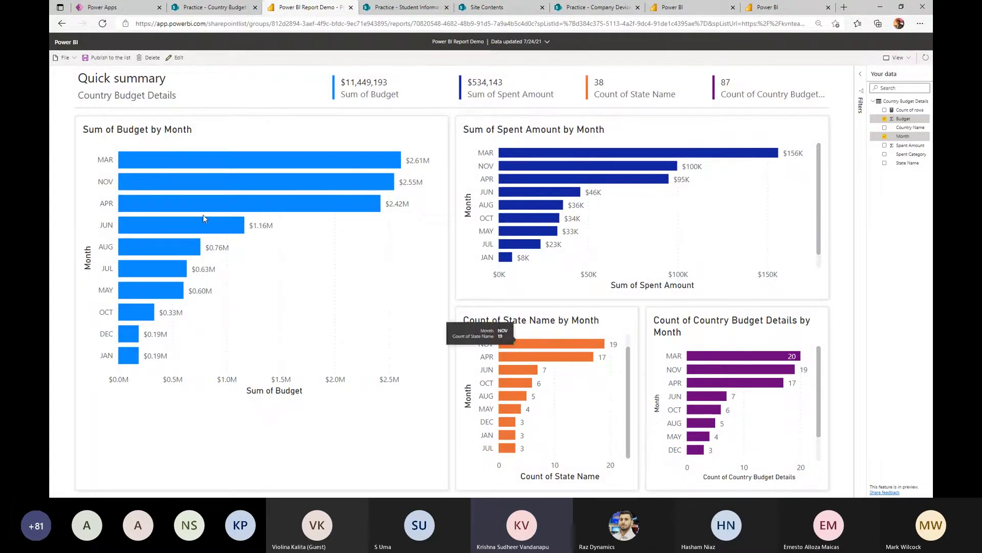
- Add the State Name field to the summarized report data and switch the report to edit mode
click(885, 163)
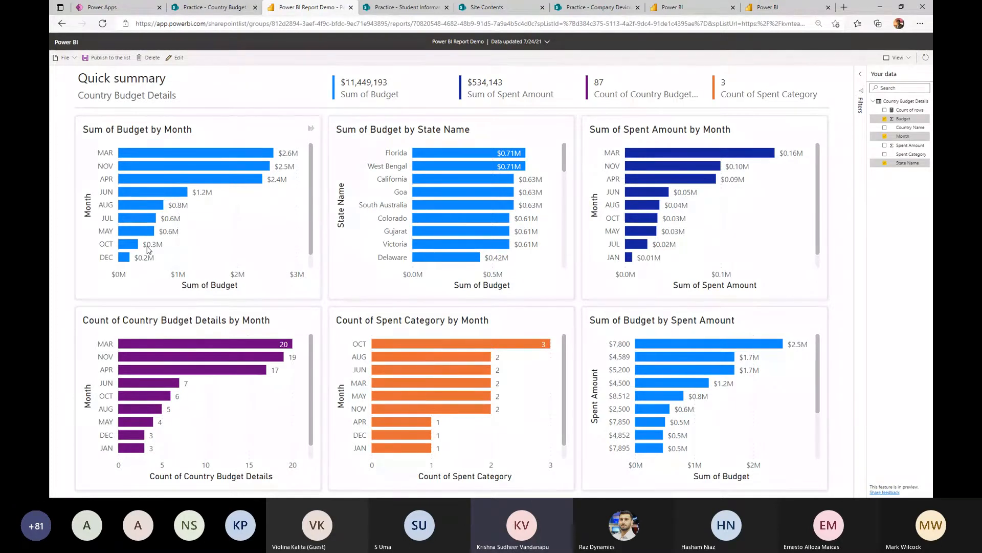
click(171, 58)
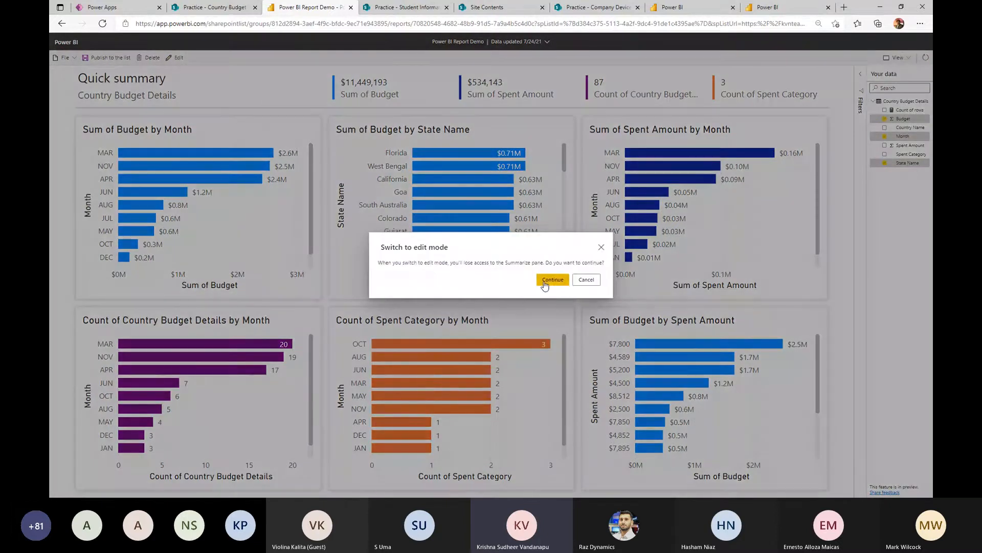
click(545, 282)
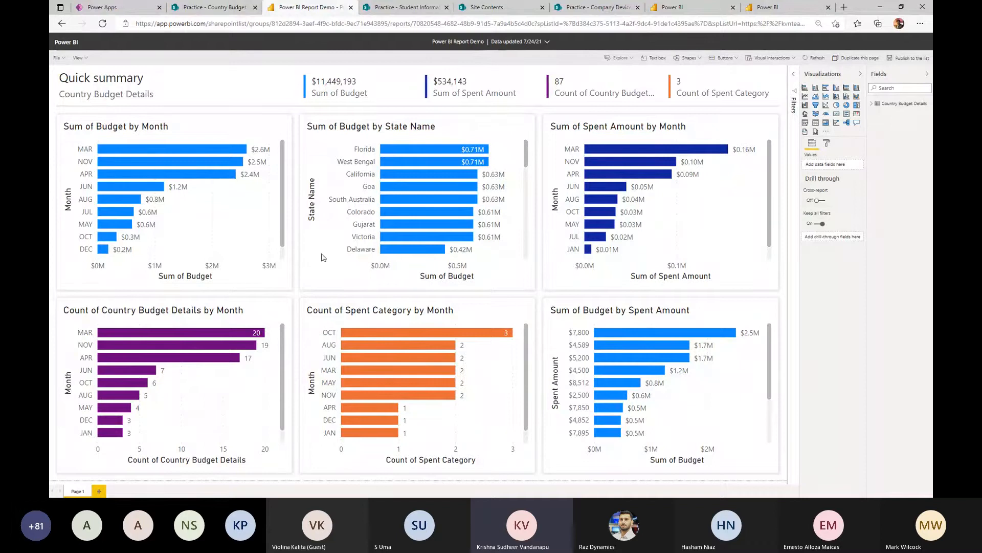
- Inspect the fields used by the Sum of Budget by Month and Count of Country Budget Details by Month charts
click(237, 133)
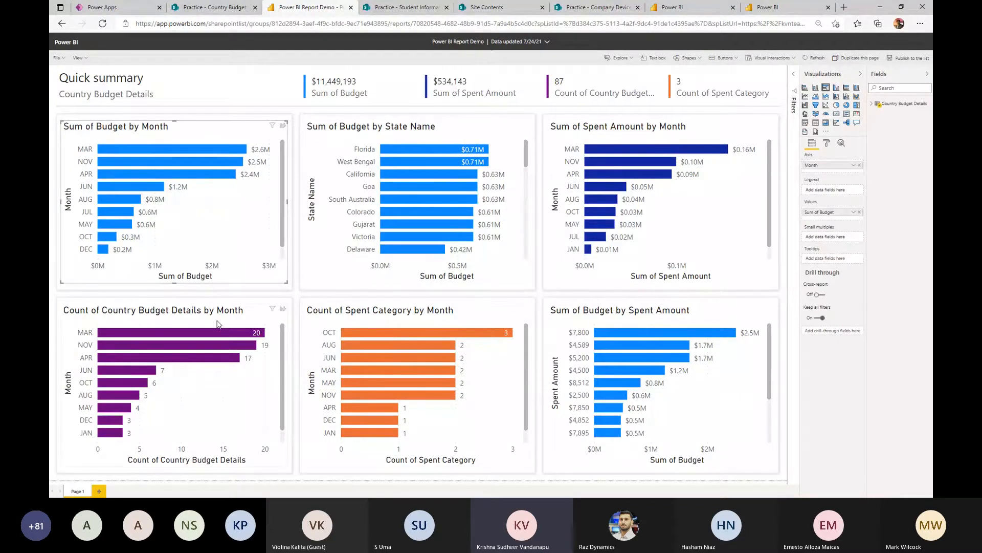
click(219, 324)
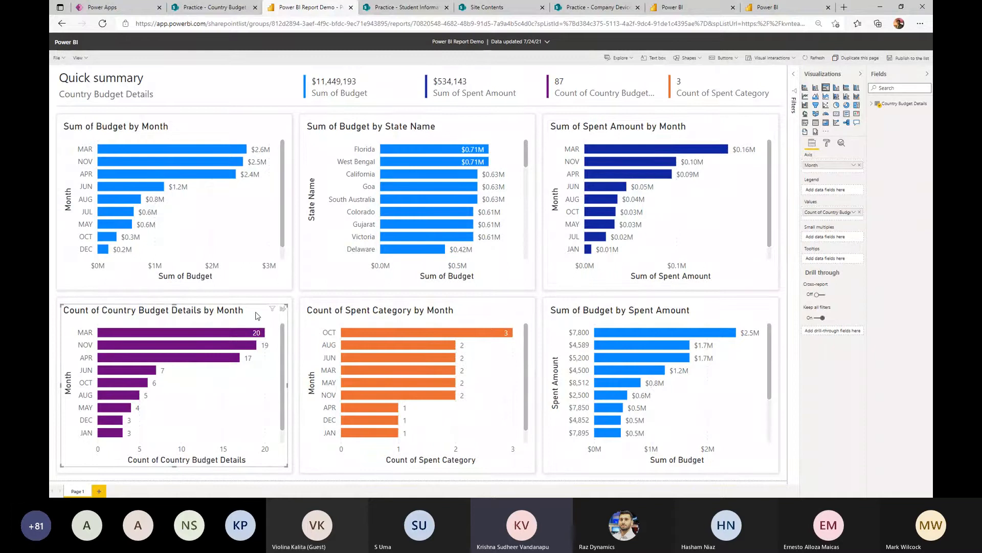
- Delete the charts for budget details count, spent amount and spent category by Month, plus Sum of Budget by Spent Amount
key(Delete)
click(627, 247)
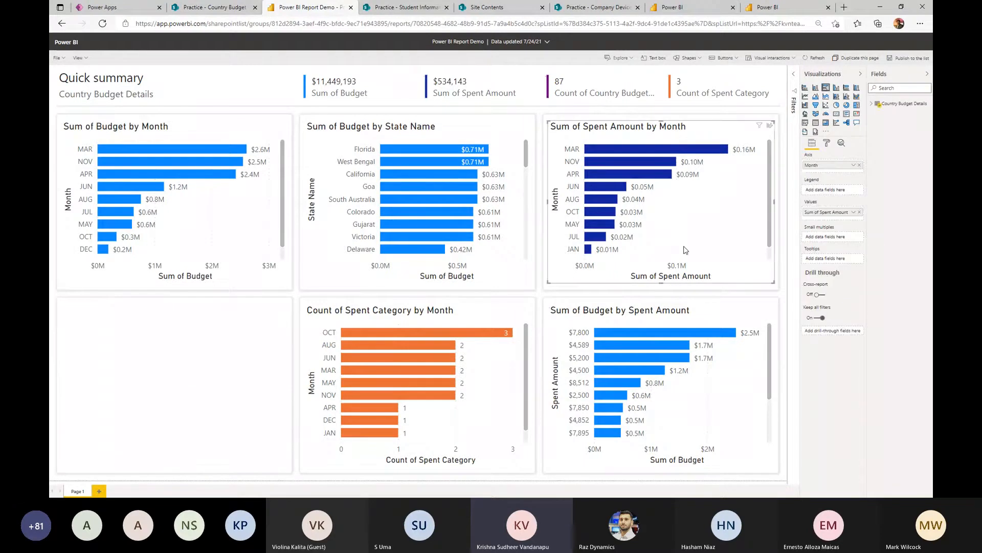
key(Delete)
click(411, 422)
key(Delete)
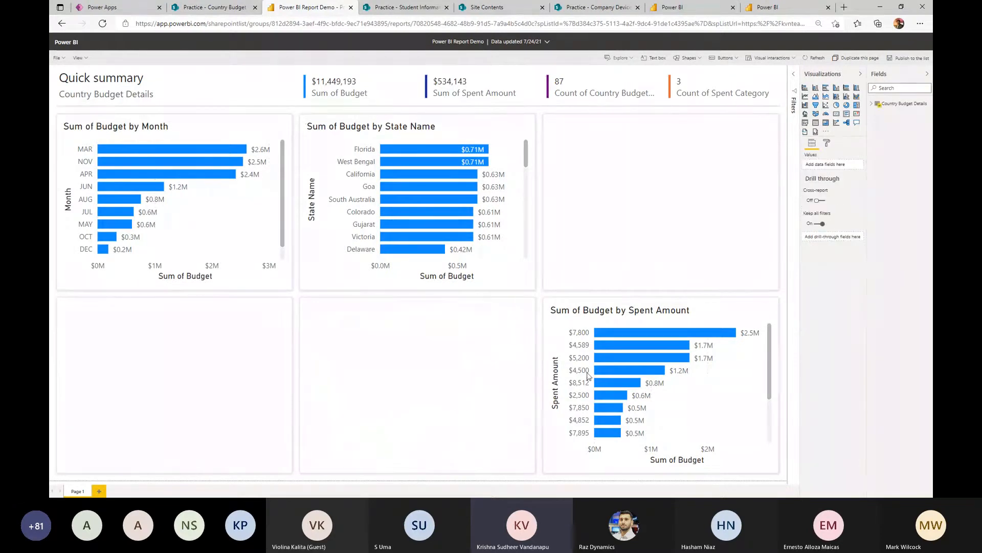
click(587, 356)
key(Delete)
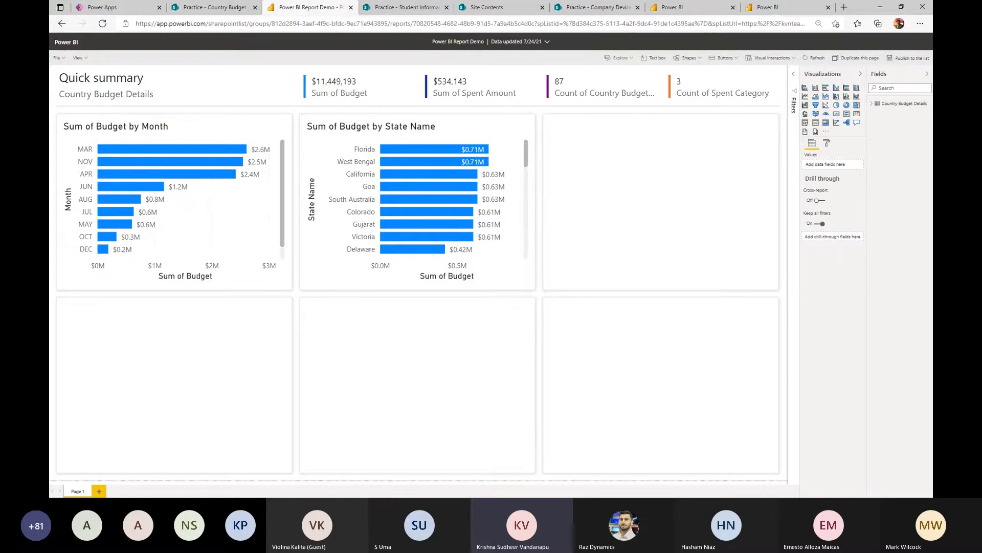
key(alt+Tab)
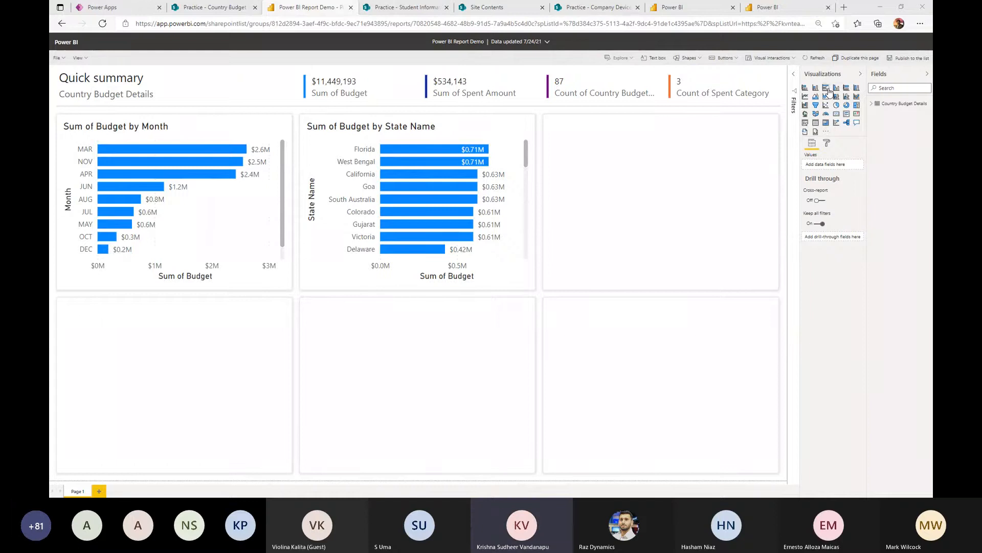
- Delete the four empty background shapes left where the removed charts were
click(625, 186)
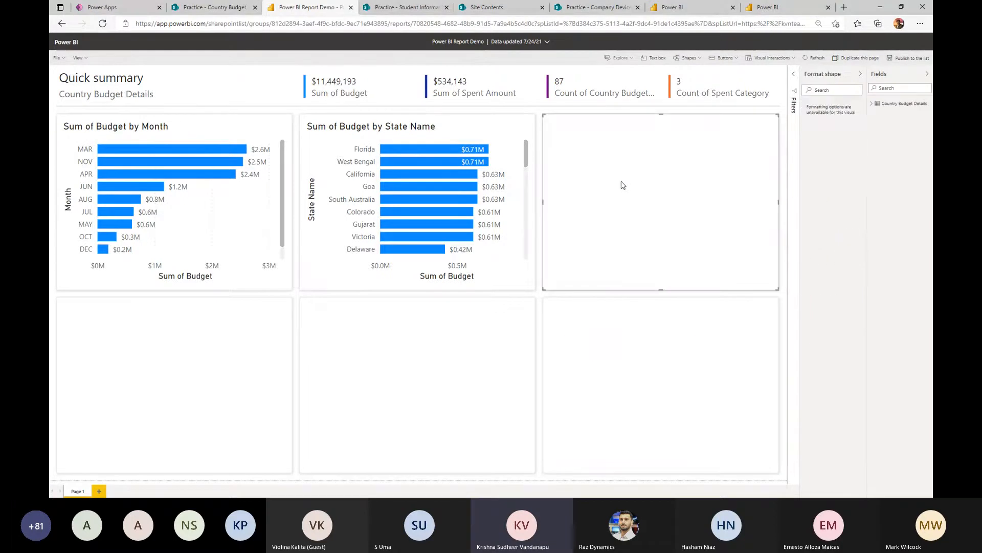
click(795, 81)
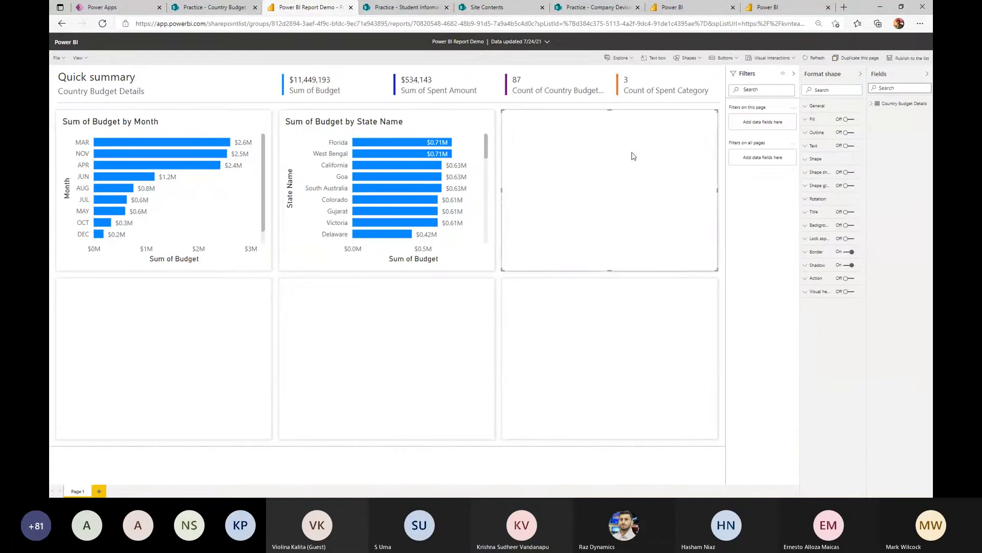
click(859, 74)
key(Delete)
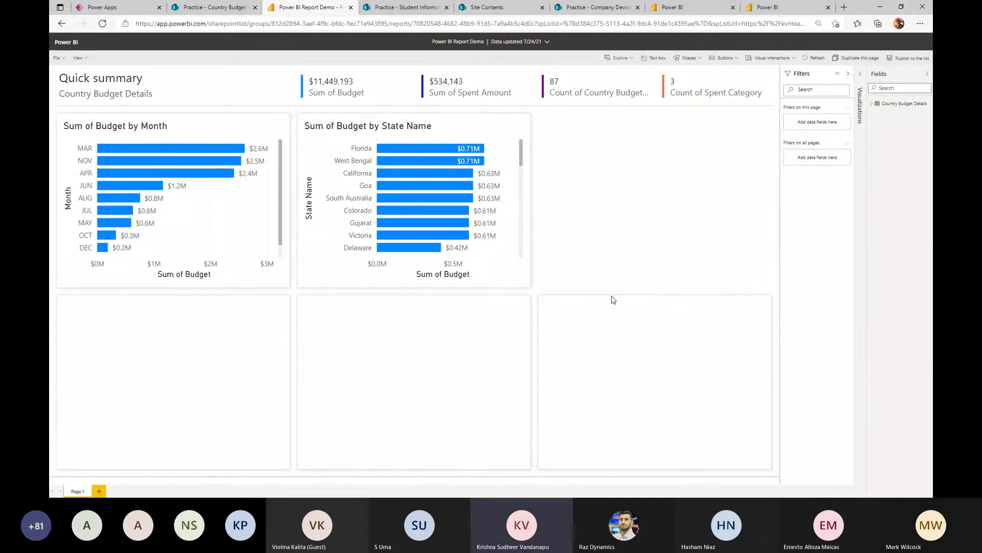
click(613, 302)
key(Delete)
click(398, 376)
key(Delete)
click(248, 367)
key(Delete)
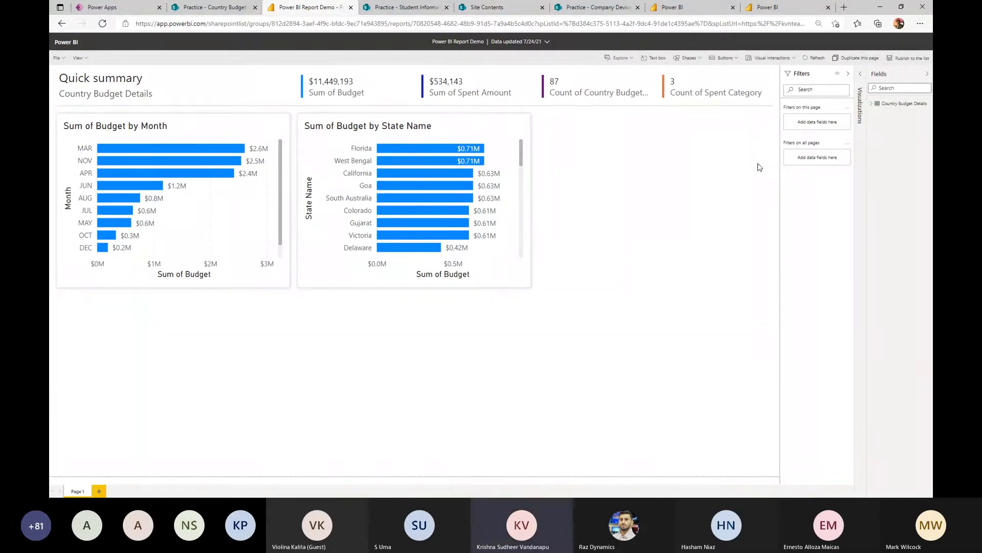
- Add a clustered bar chart with Month on the axis and Budget as its values
click(860, 74)
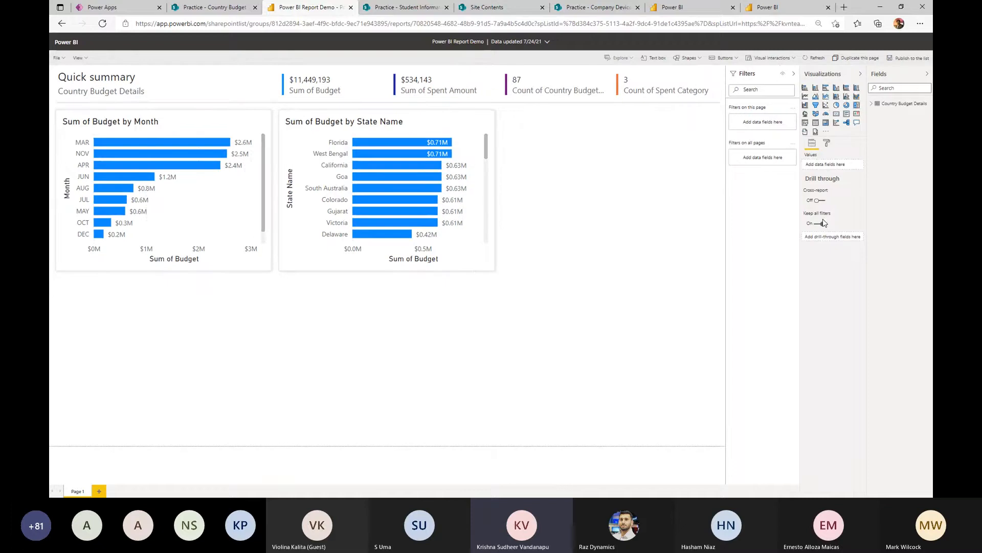
click(827, 88)
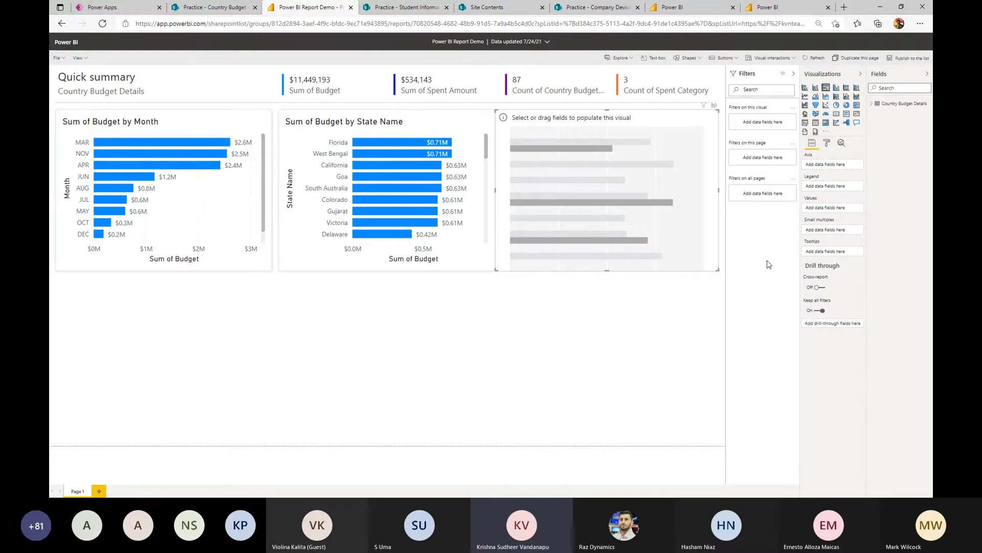
click(875, 104)
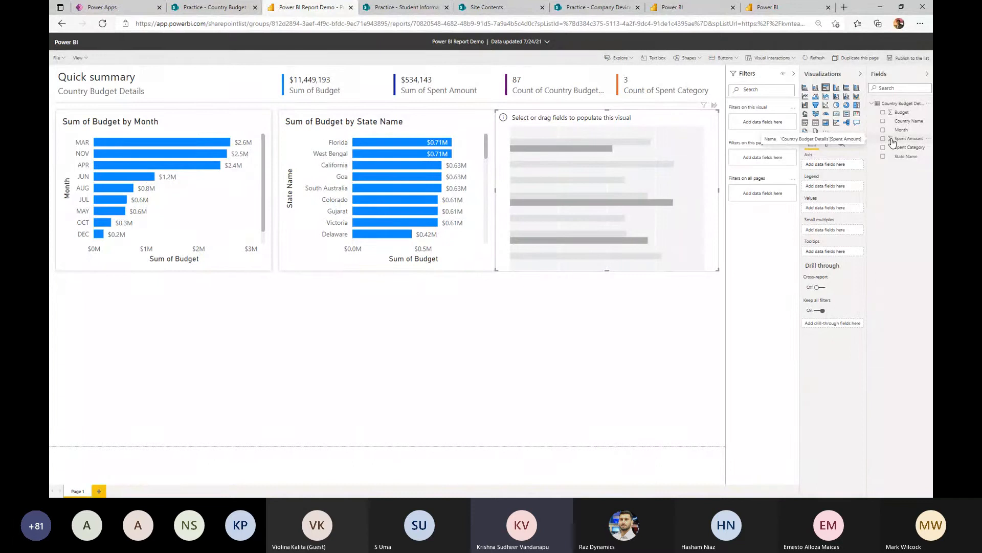
drag(901, 130, 832, 166)
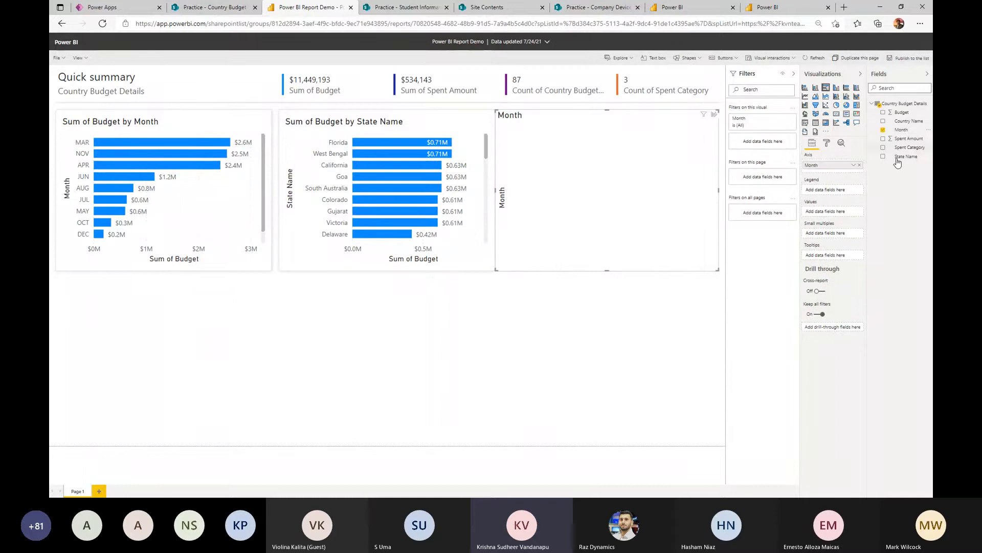
drag(907, 116, 840, 210)
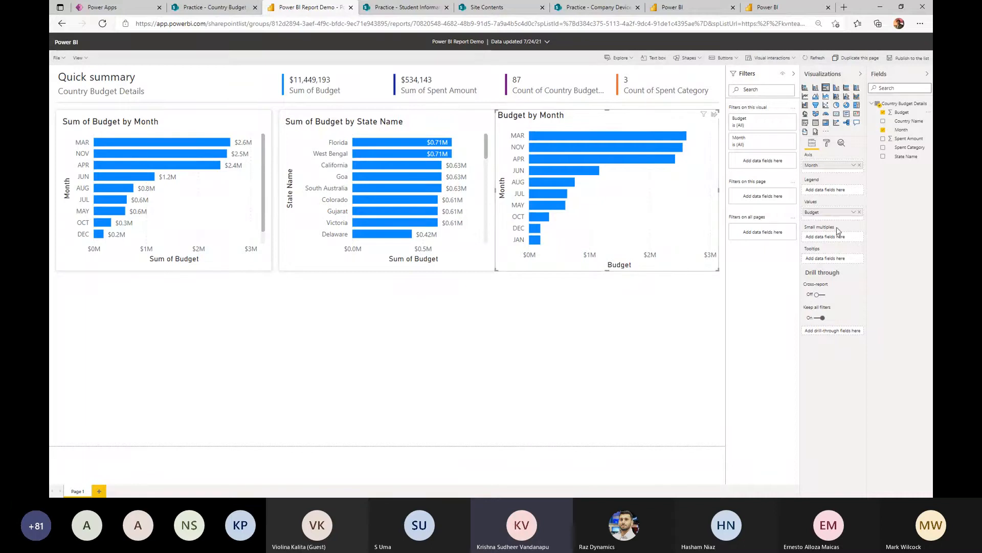
click(827, 144)
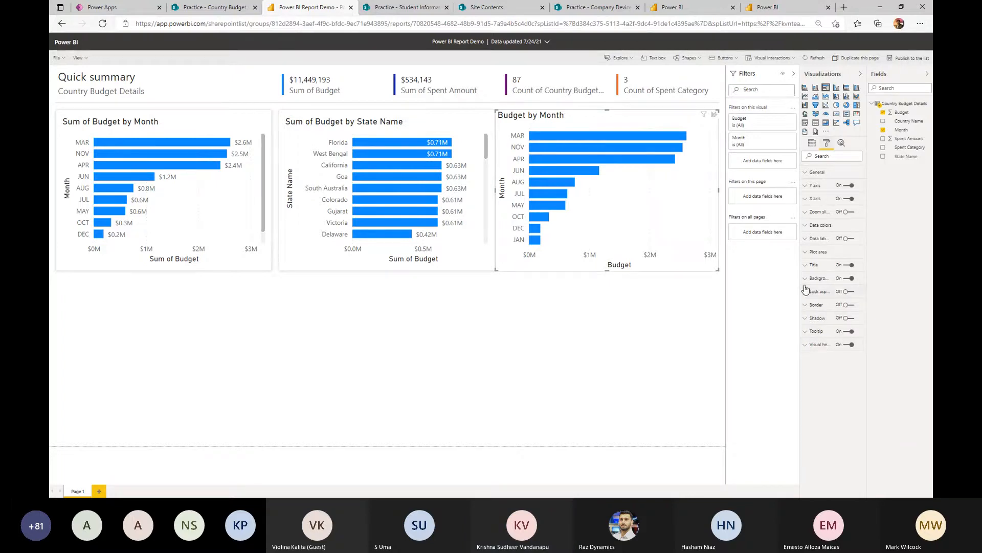
click(812, 143)
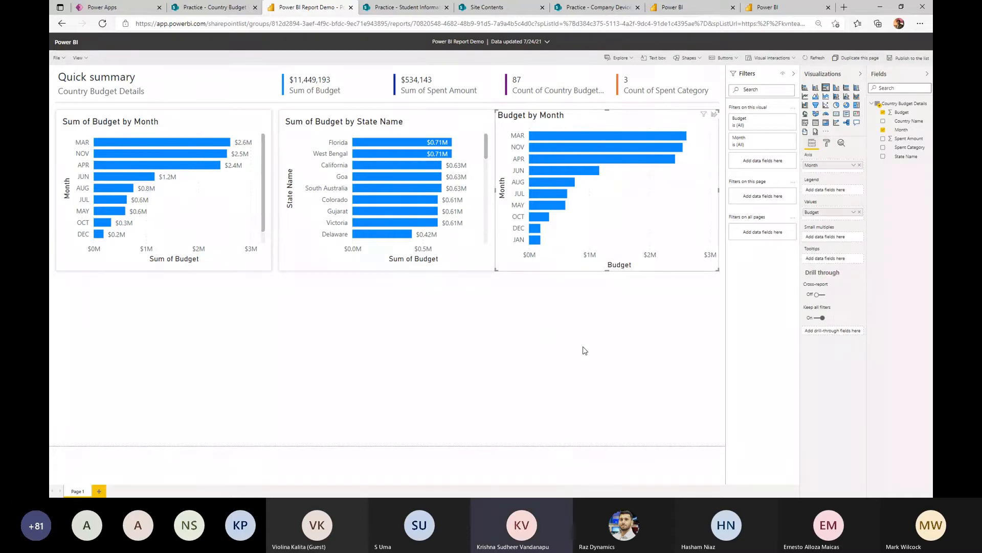
click(388, 336)
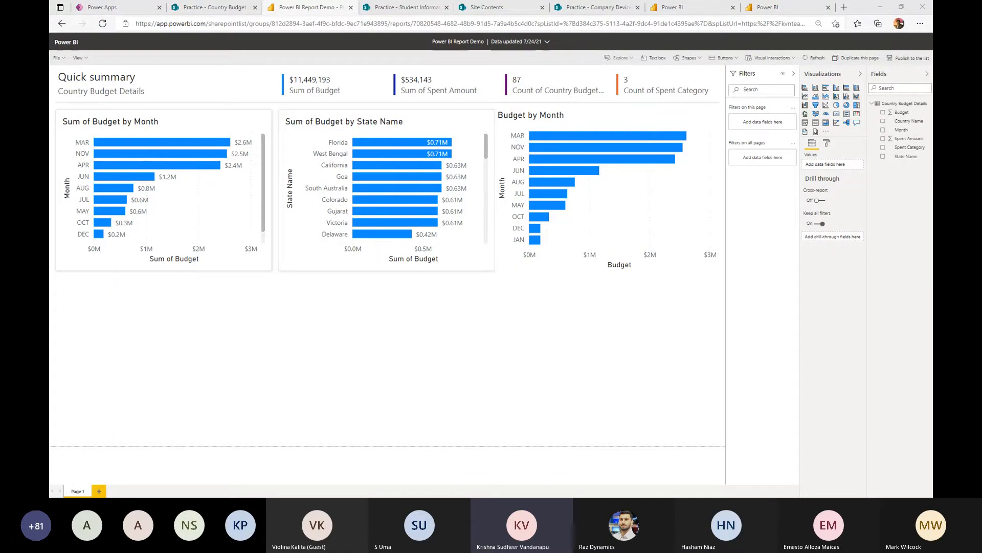
- Delete the Sum of Budget by Month and Sum of Budget by State Name charts together with their background shapes
click(121, 264)
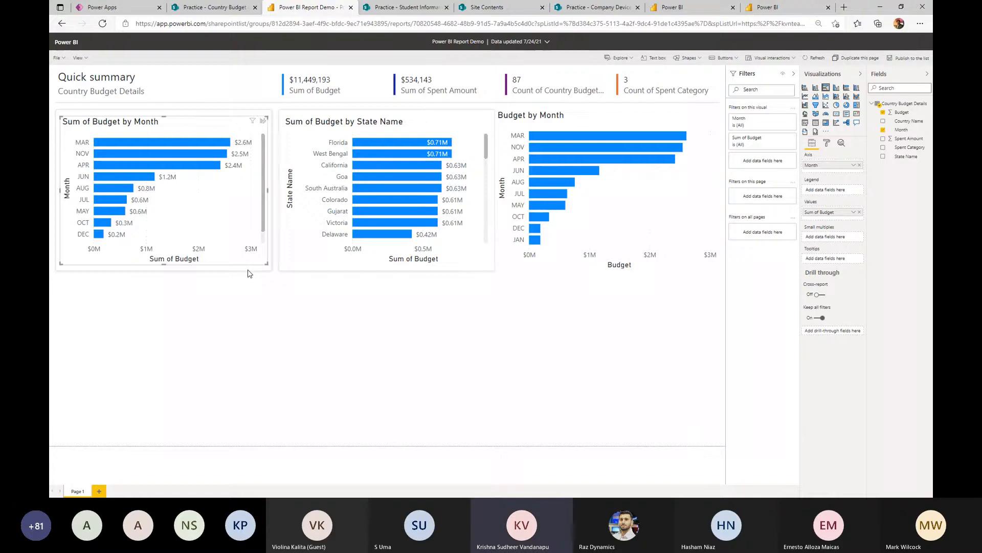
click(248, 274)
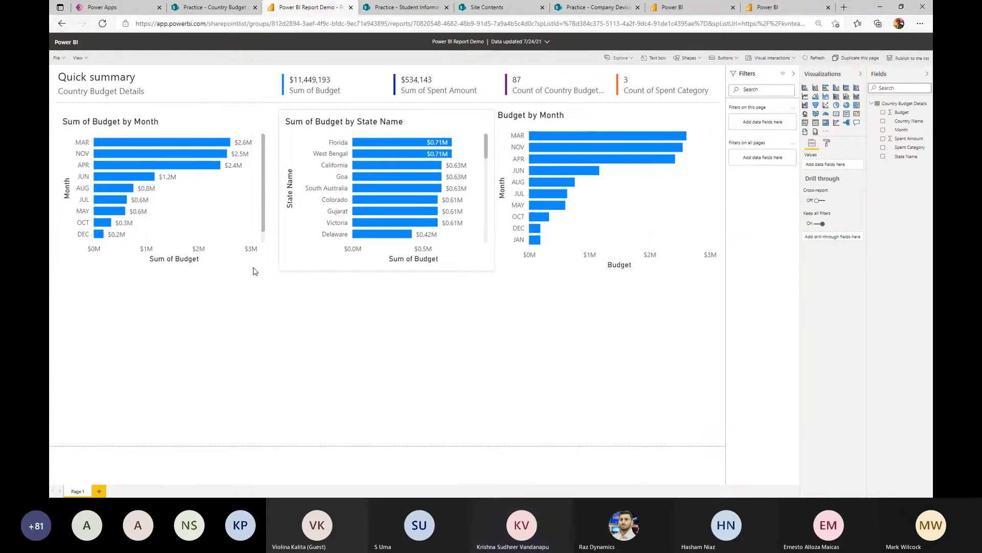
click(233, 265)
key(Delete)
click(300, 265)
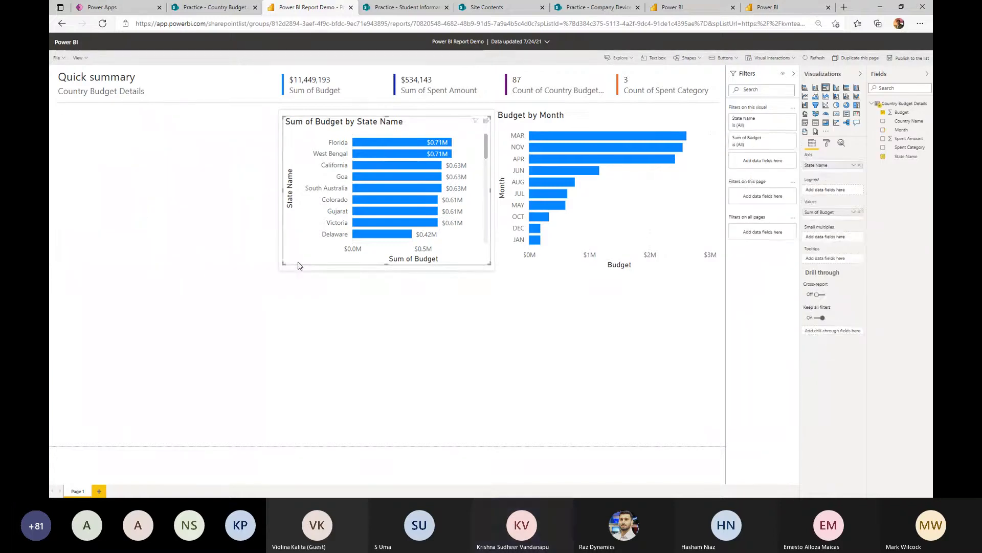
key(Delete)
- Move the Budget by Month chart to the left edge of the page, just below the Quick summary heading
click(516, 270)
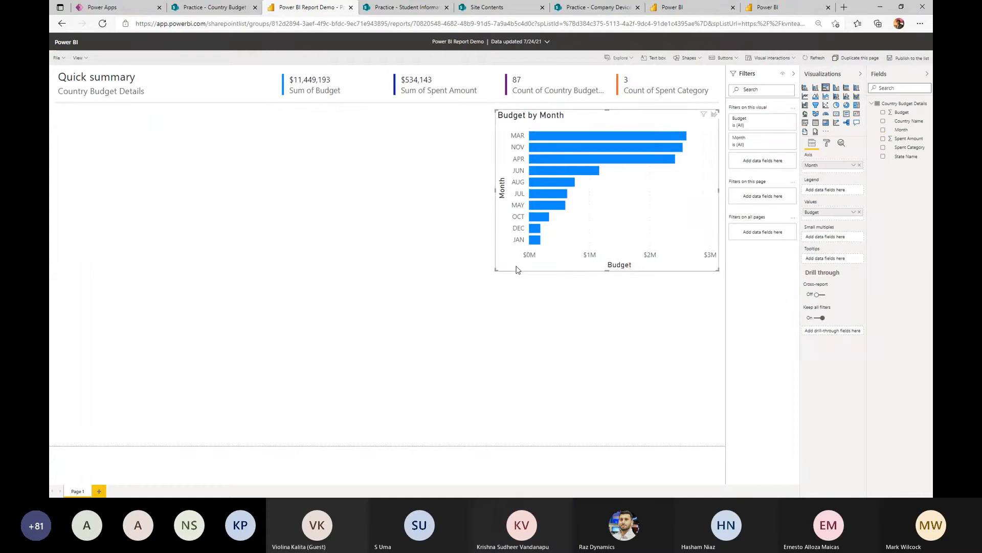
drag(517, 270, 86, 265)
click(222, 298)
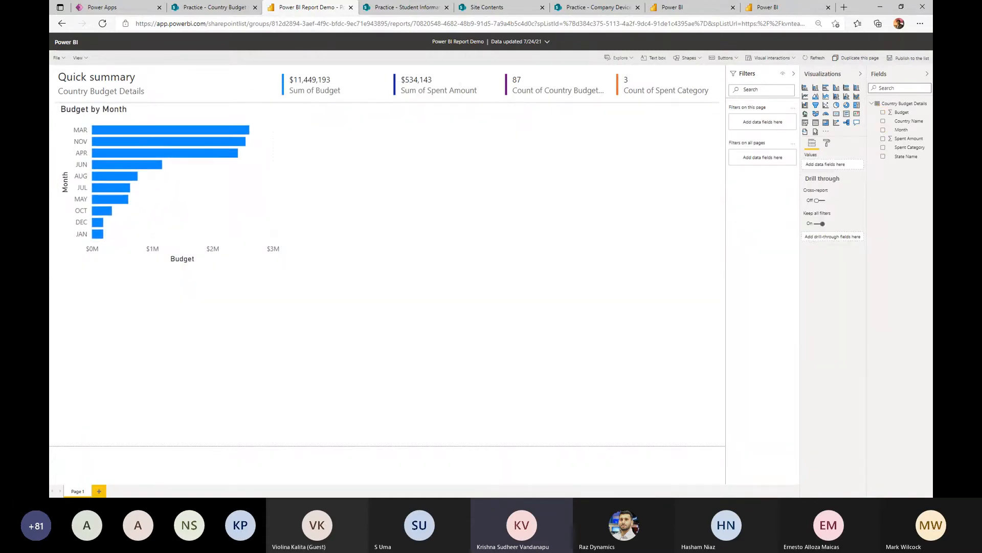
- Add a pie chart beside Budget by Month, with Spent Category as the legend and Spent Amount as the values
click(836, 105)
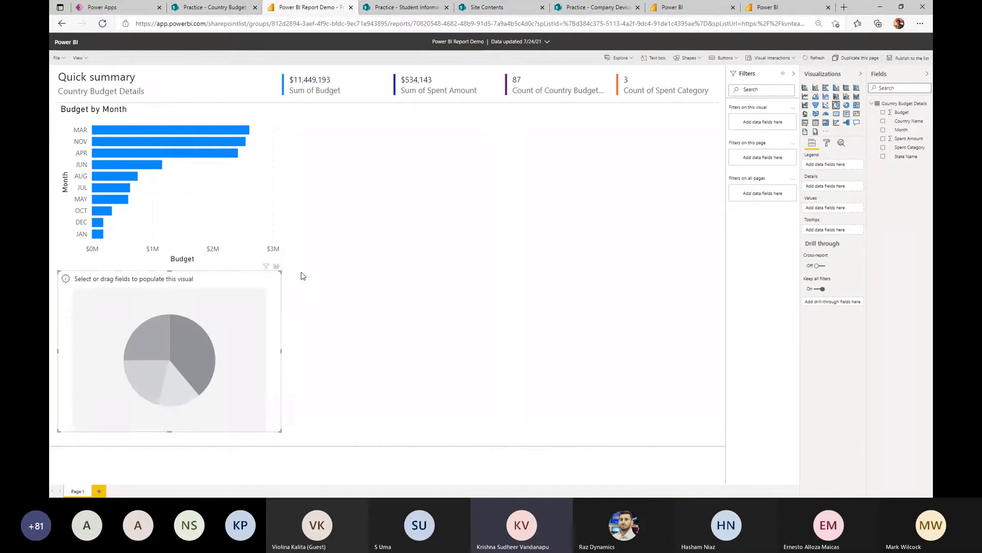
drag(269, 287, 505, 121)
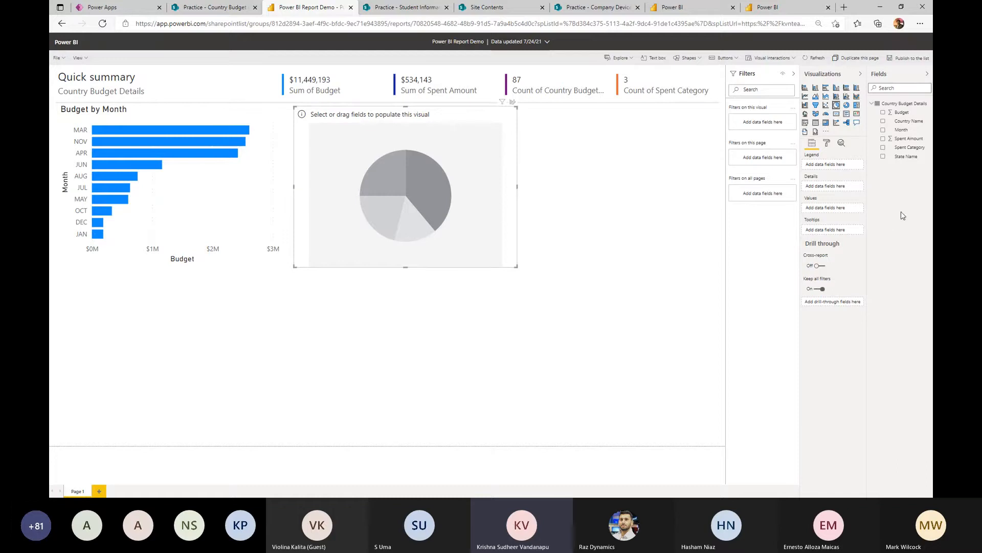
drag(907, 148, 828, 164)
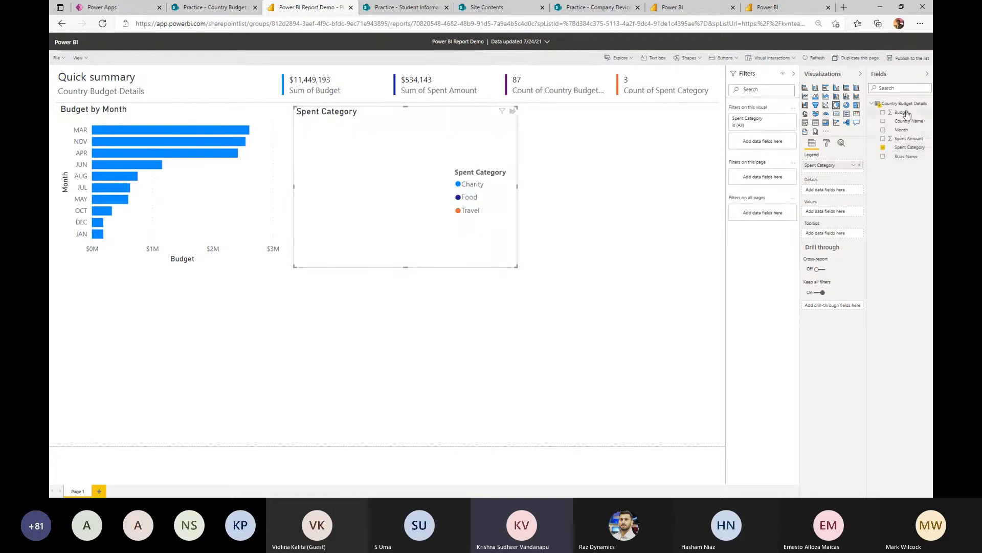
drag(907, 143, 842, 215)
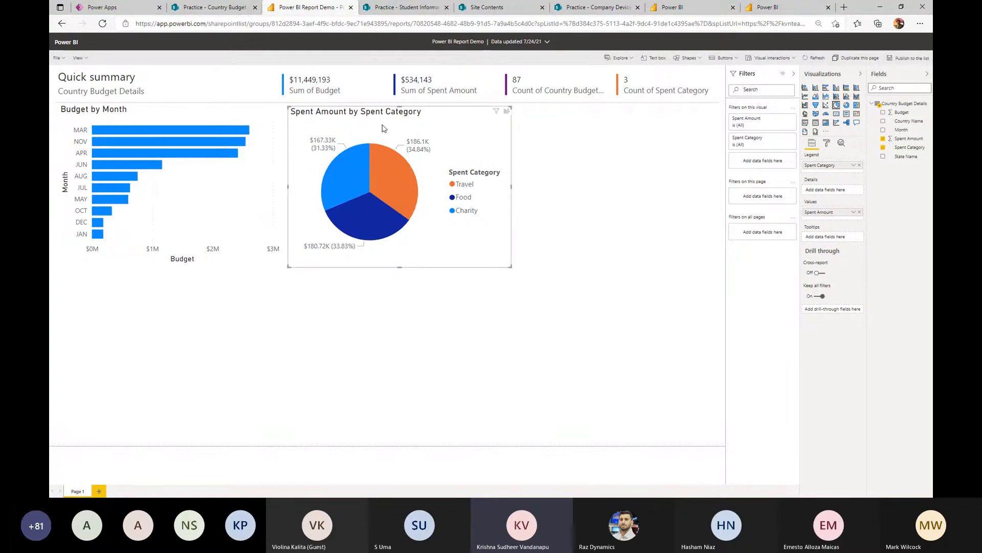
- Change the pie chart's title text to "Spent Money as per Category"
click(827, 143)
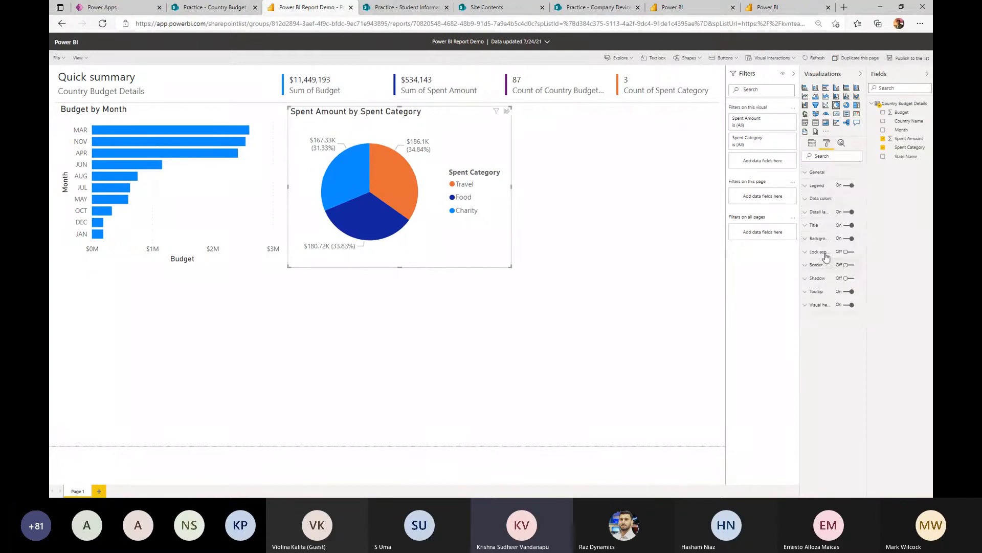
click(806, 227)
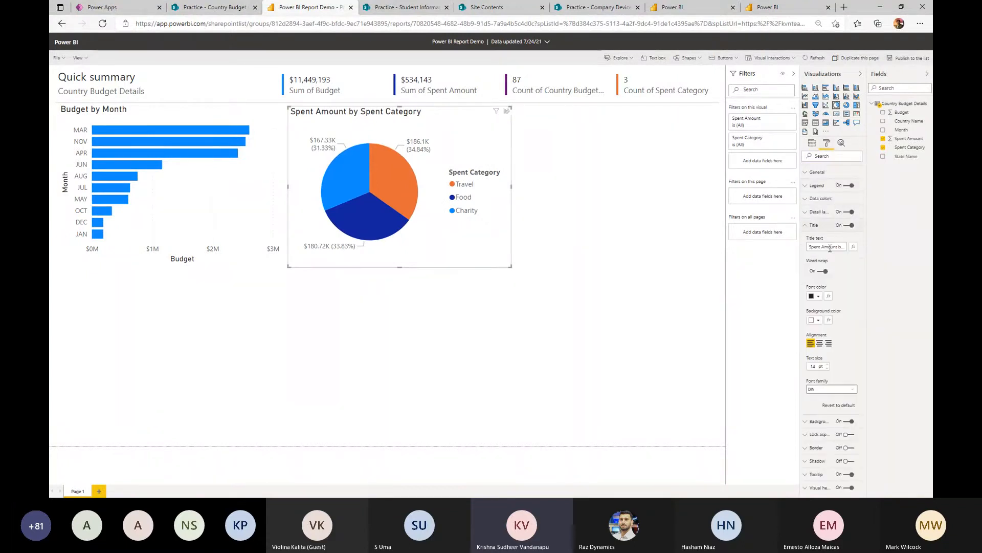
key(ctrl+a)
key(BackSpace)
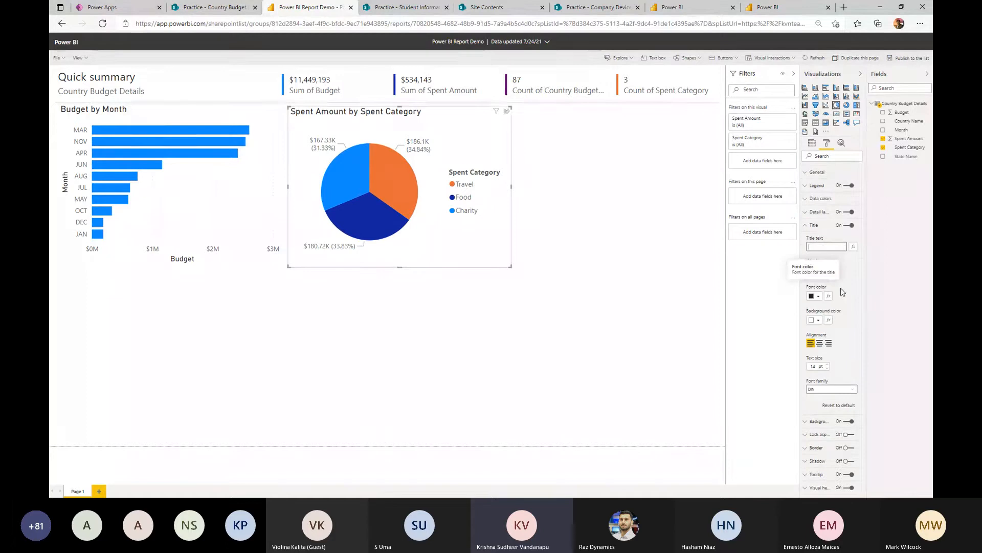
text(Spent)
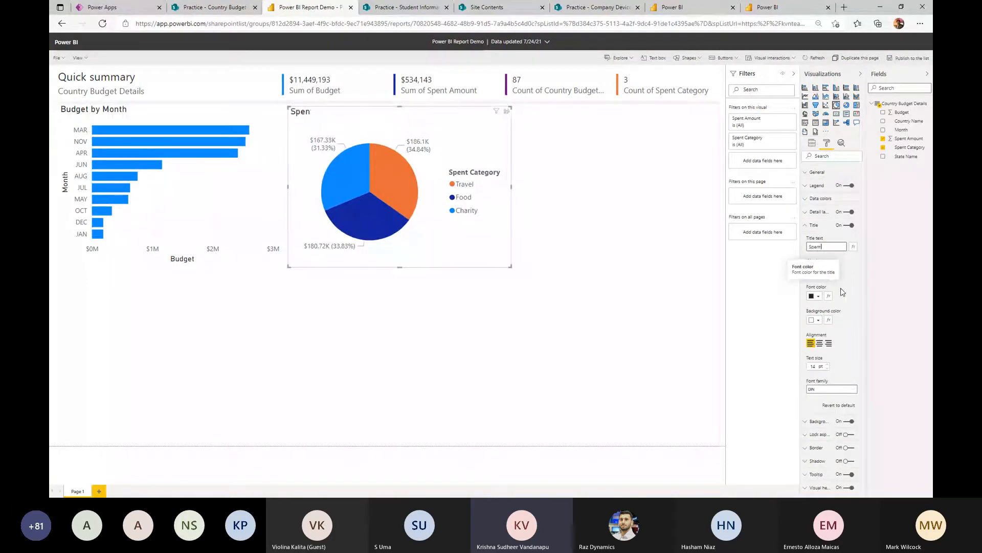
text( Money as perc)
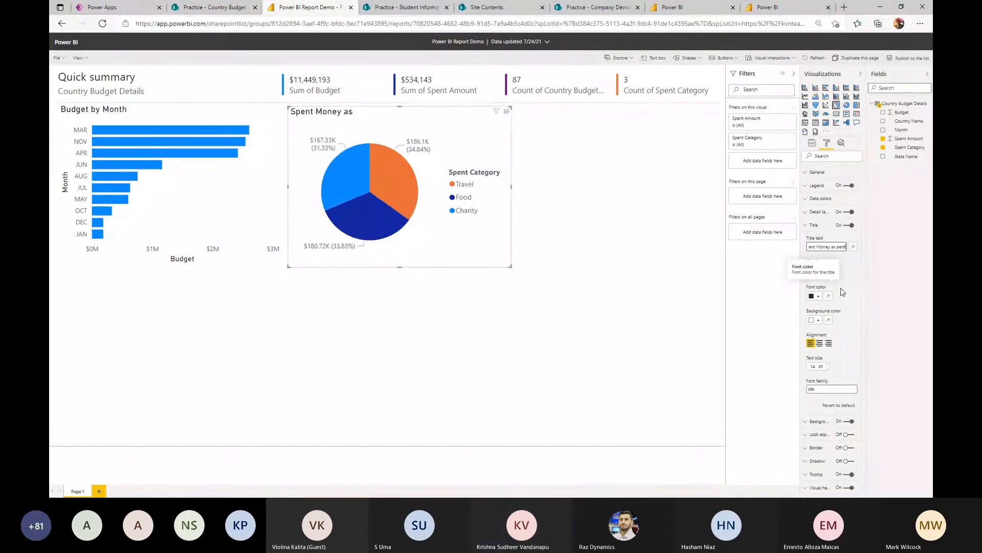
key(BackSpace)
text(Category)
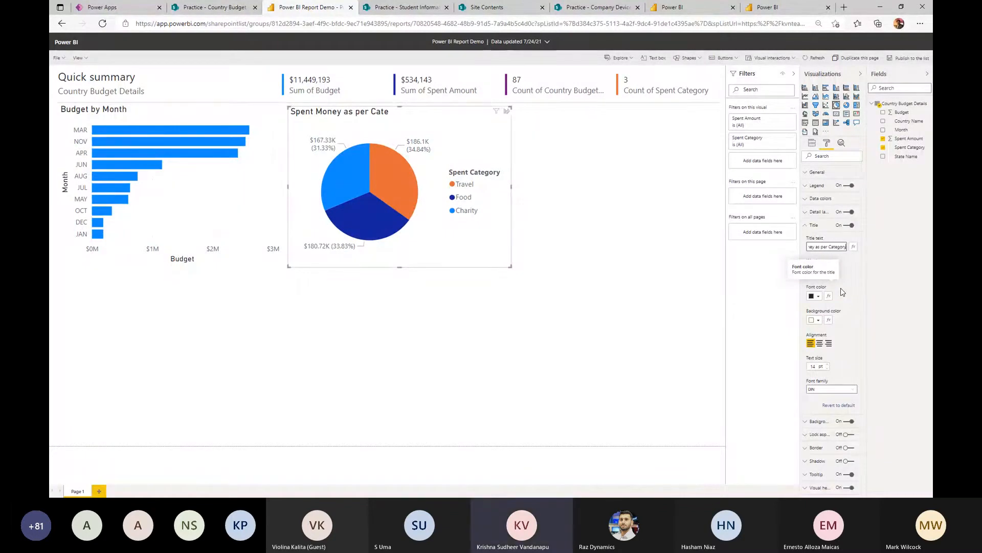
click(632, 259)
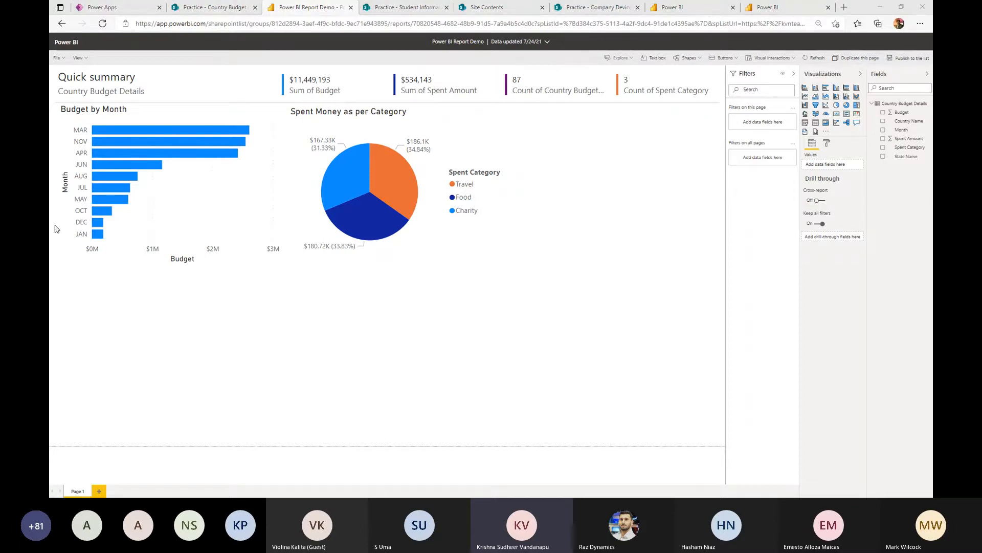
- Add a clustered column chart to the right of the pie chart, with Country Name on the axis and Budget as values
click(836, 88)
drag(231, 282, 709, 116)
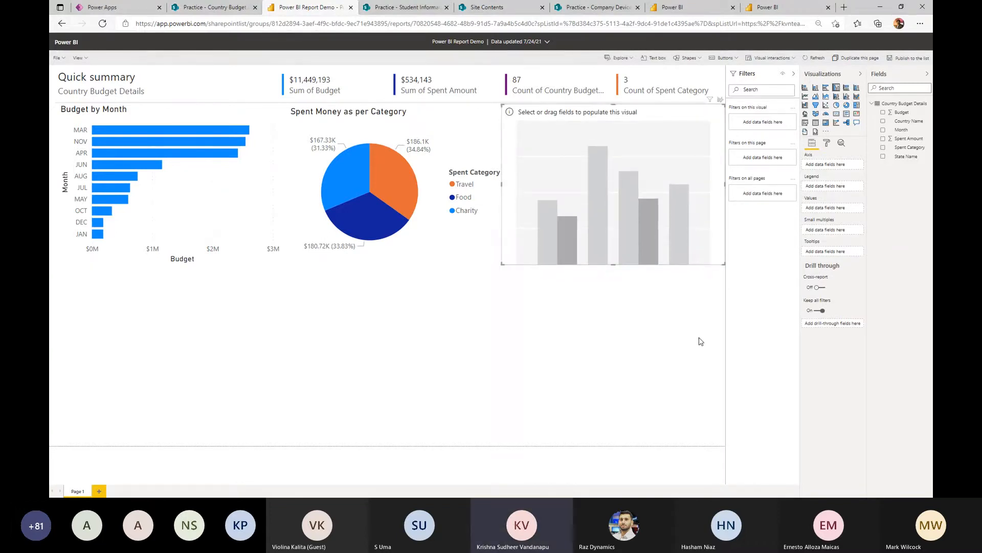
drag(909, 121, 840, 168)
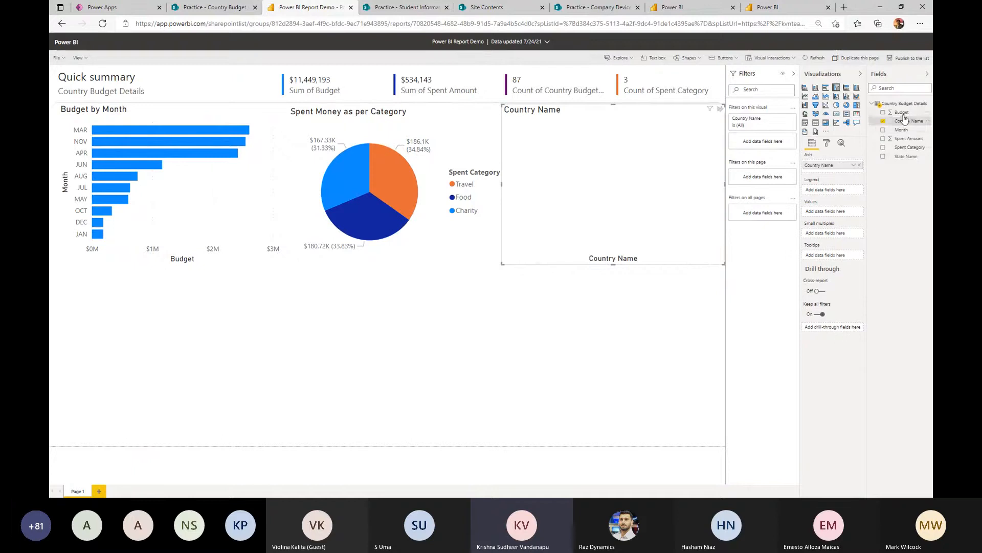
drag(901, 113, 838, 214)
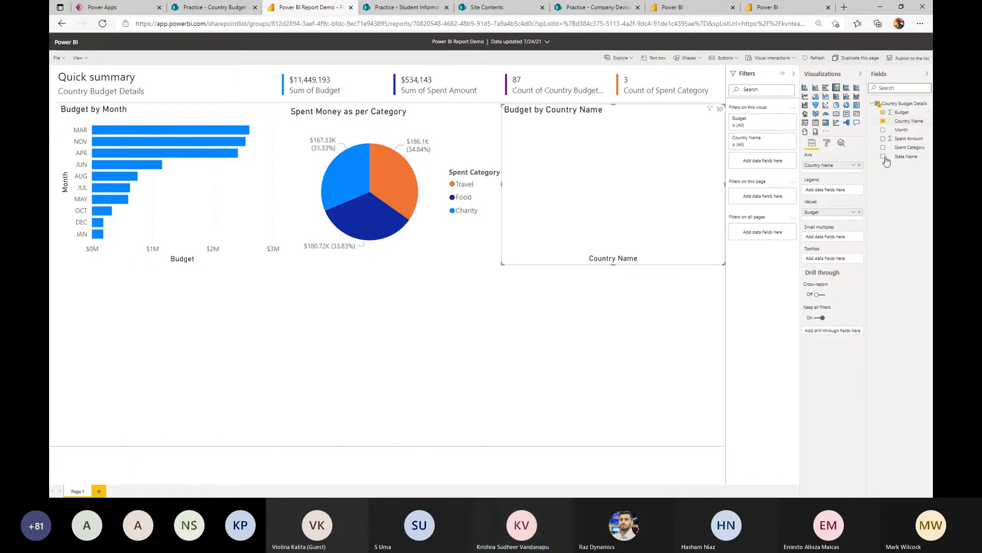
- Add Spent Amount as a second value in the clustered column chart by Country Name
drag(904, 140, 841, 219)
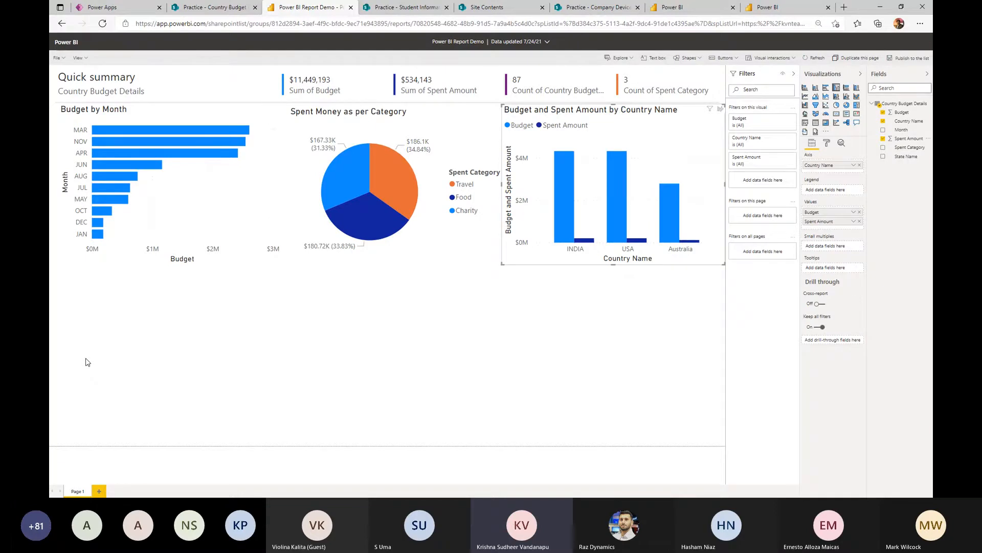
- Look through the rows of the Country Budget Details list in SharePoint and return to the Power BI report
click(214, 7)
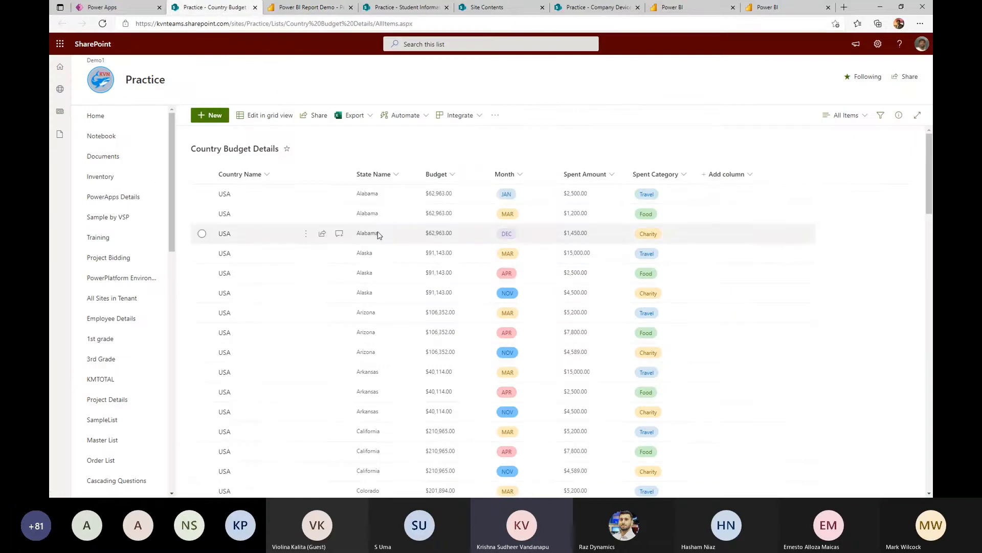
scroll(388, 417, down, 15)
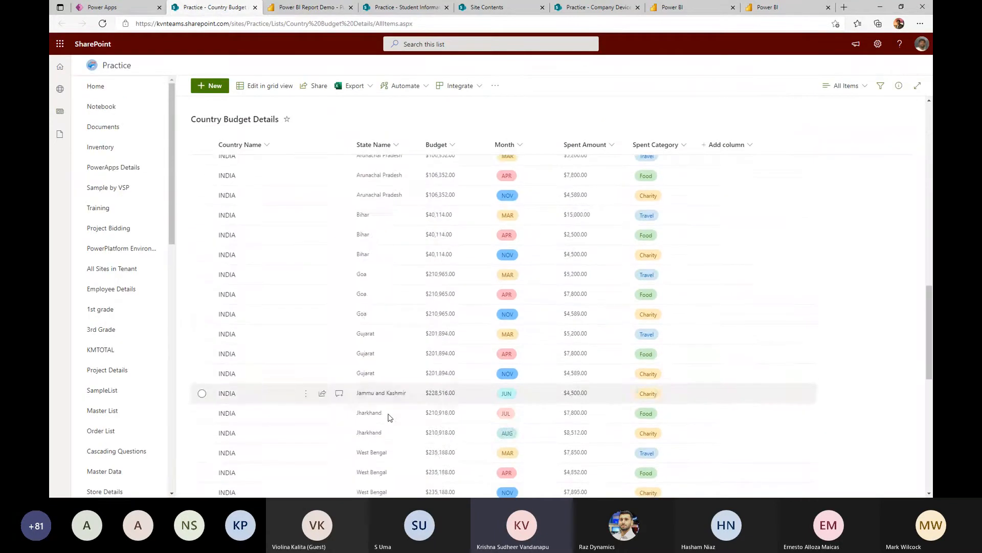
scroll(387, 418, up, 10)
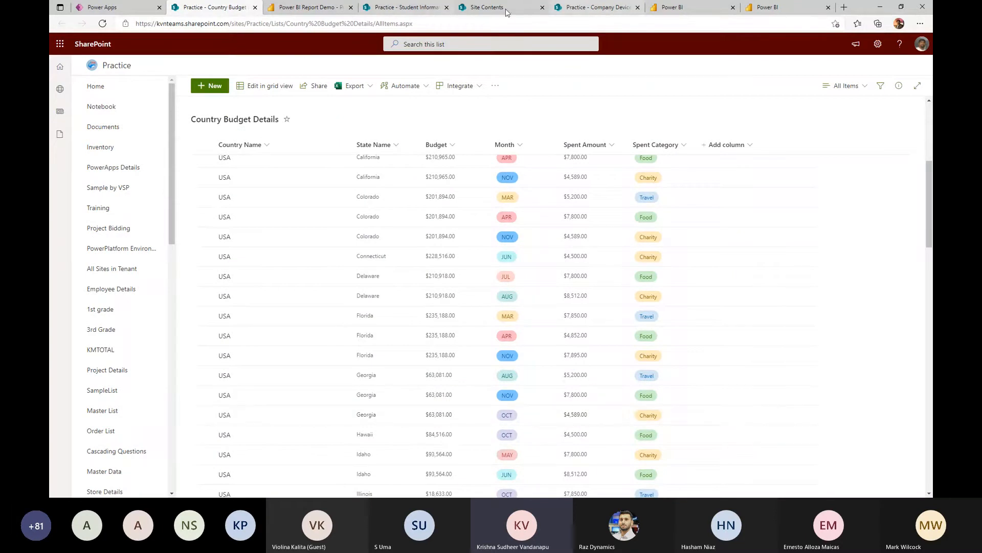
click(307, 7)
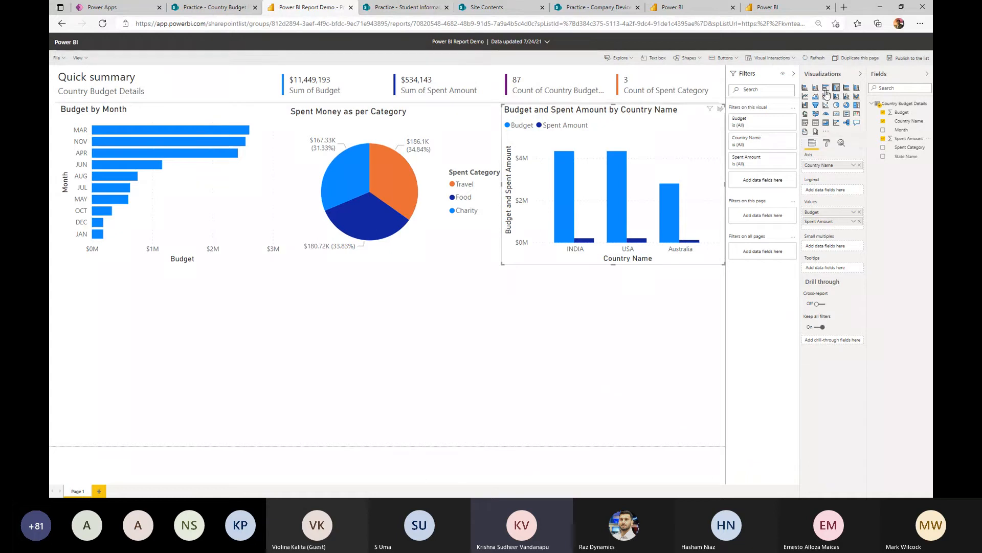
- Try to turn the country column chart into a slicer and move it below the pie chart, and undo the move
click(805, 124)
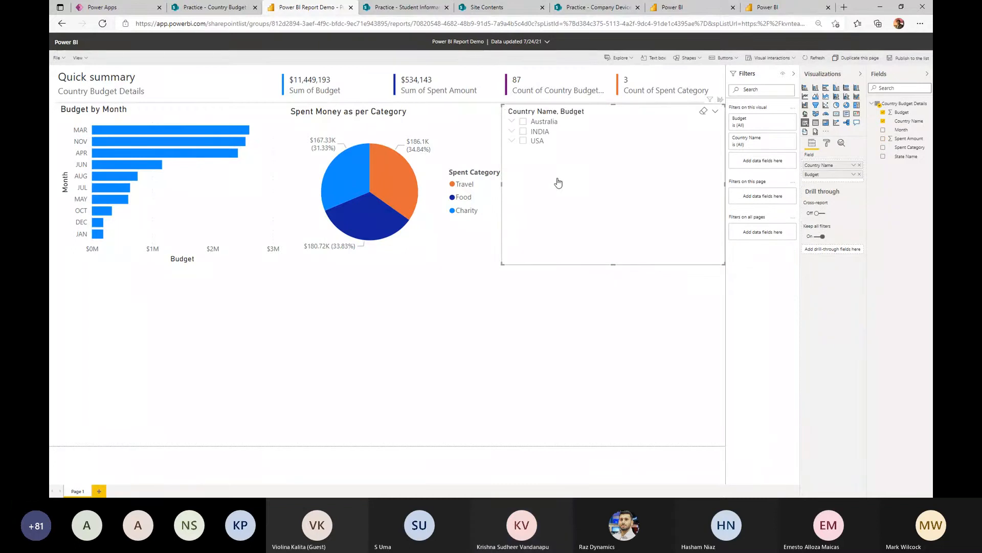
drag(558, 186, 314, 366)
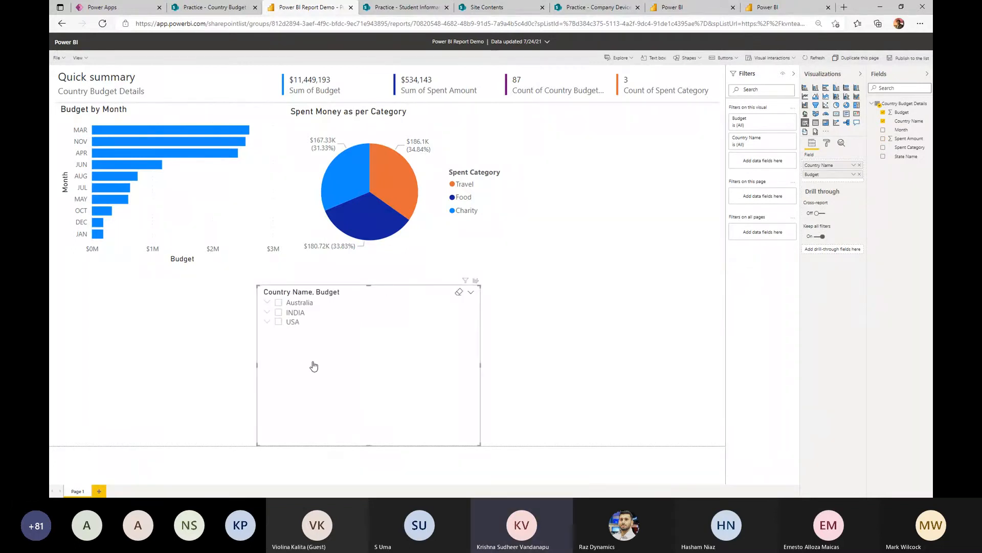
key(ctrl+z)
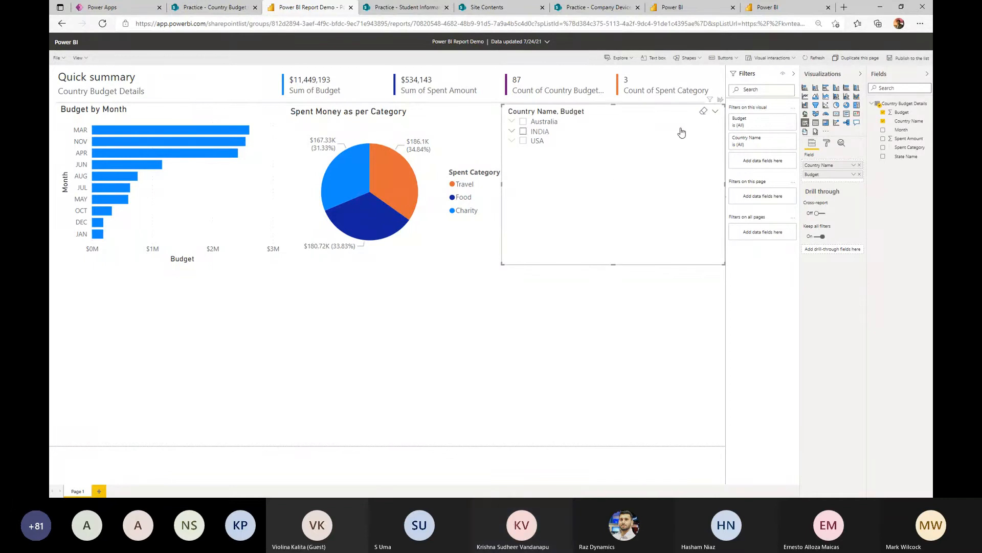
click(715, 111)
click(599, 210)
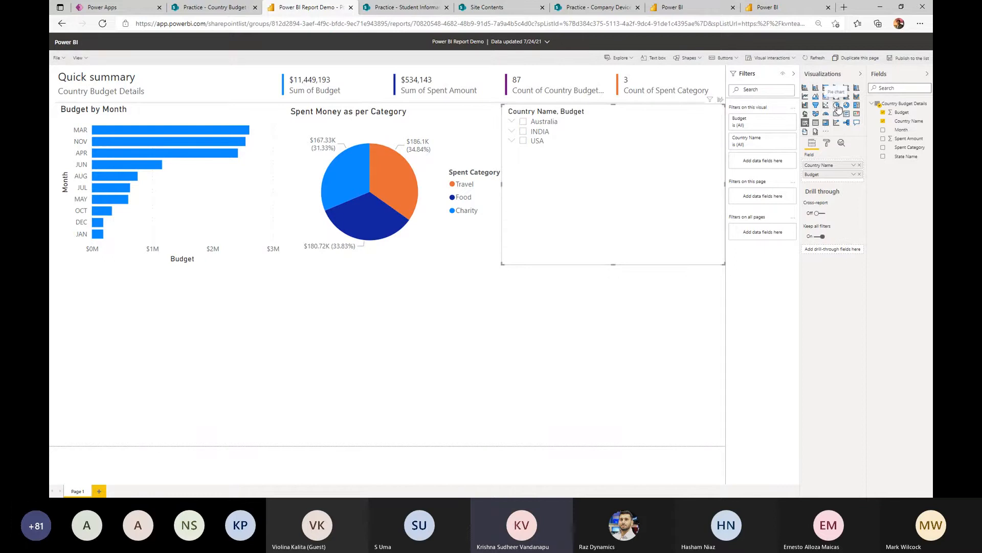
- Convert the country slicer back to a clustered column chart with Country Name on the axis and Budget and Spent Amount as values
click(836, 87)
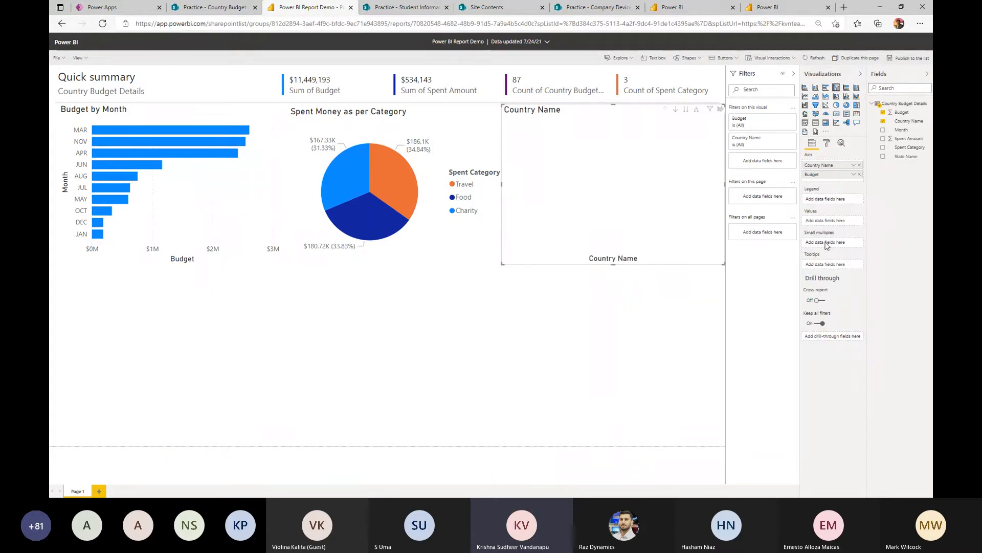
click(860, 175)
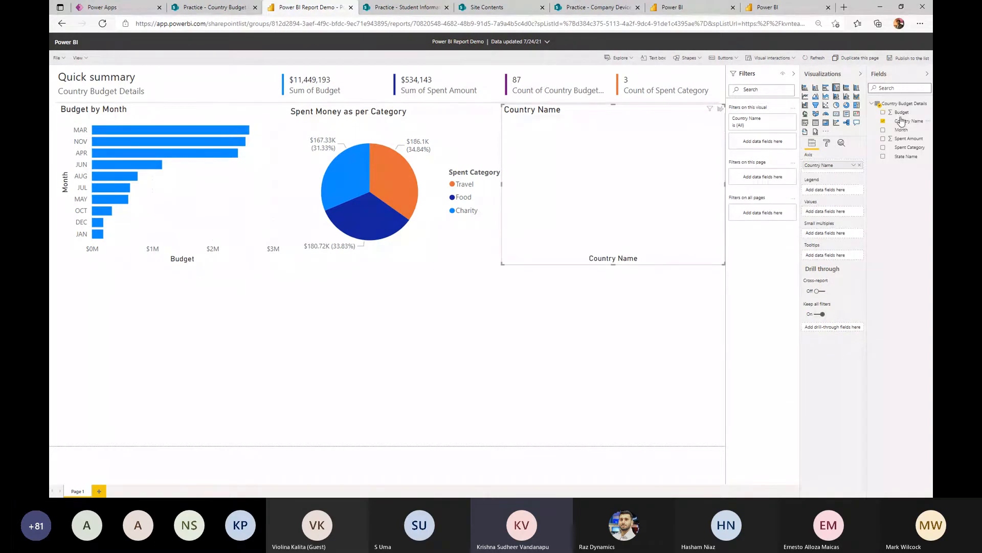
click(901, 113)
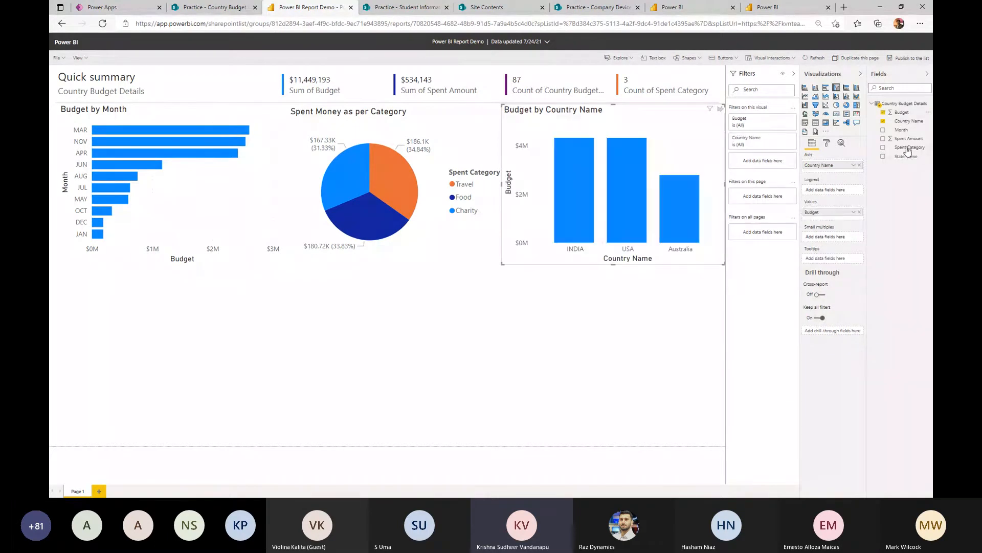
drag(909, 139, 839, 223)
- Add a treemap across the full page width below the charts, with State Name as the group and Spent Amount as the values
click(524, 352)
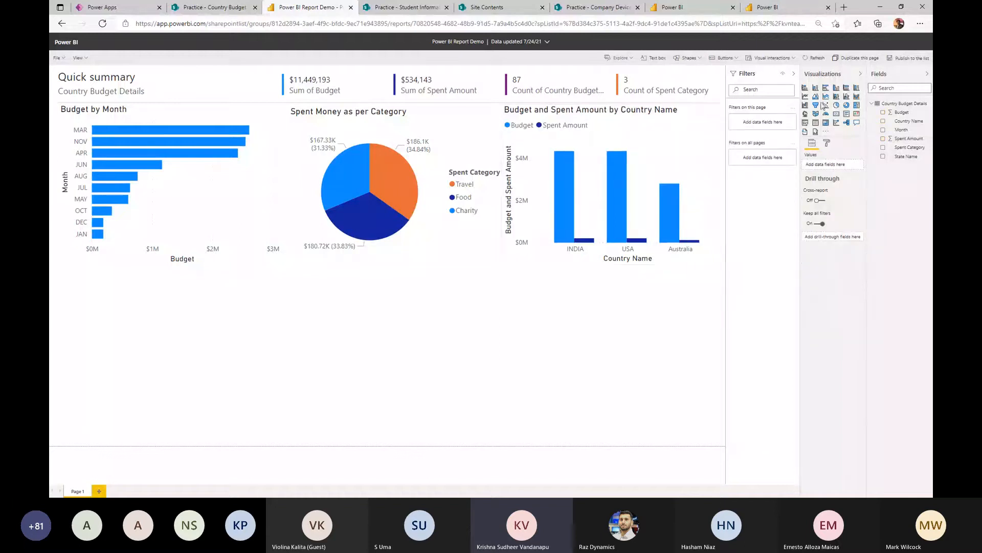
click(806, 123)
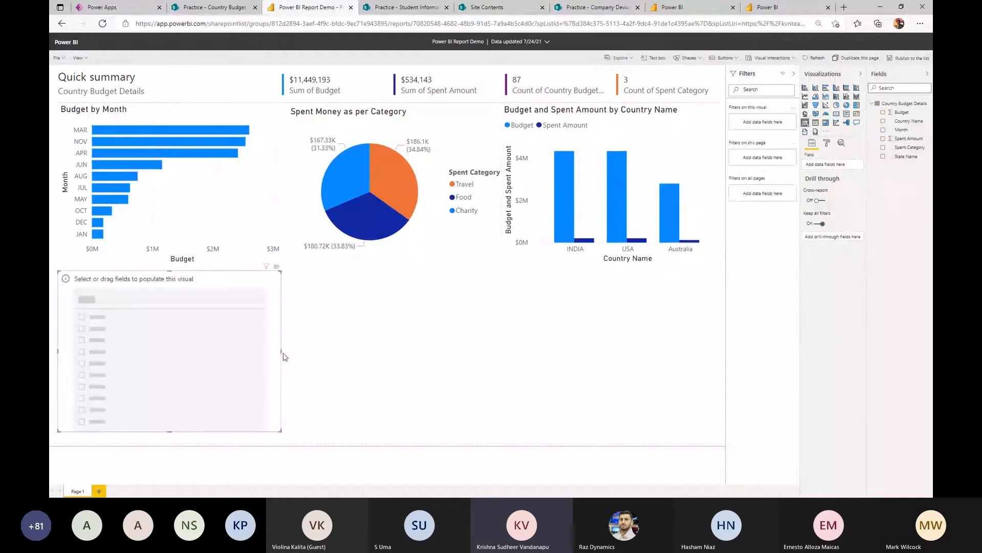
drag(284, 357, 711, 353)
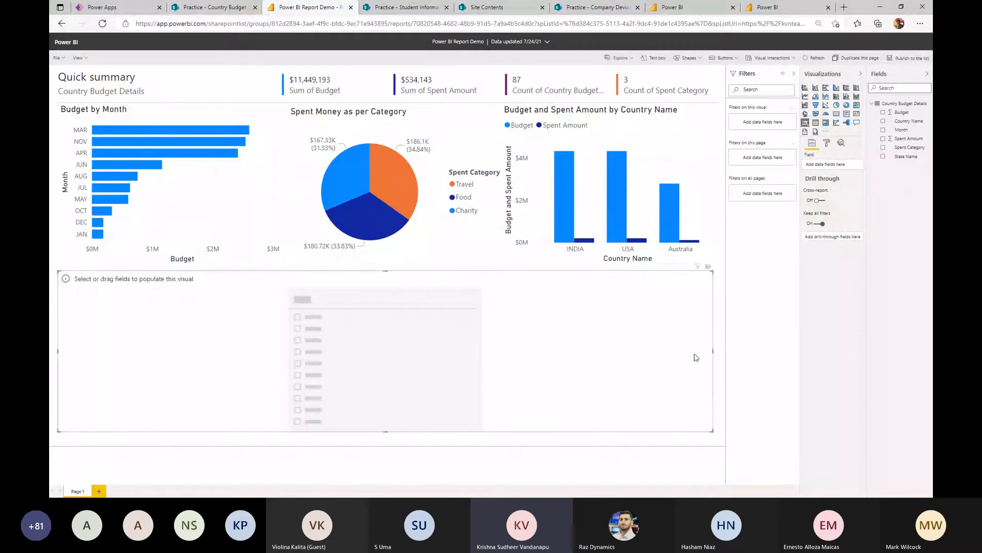
click(857, 107)
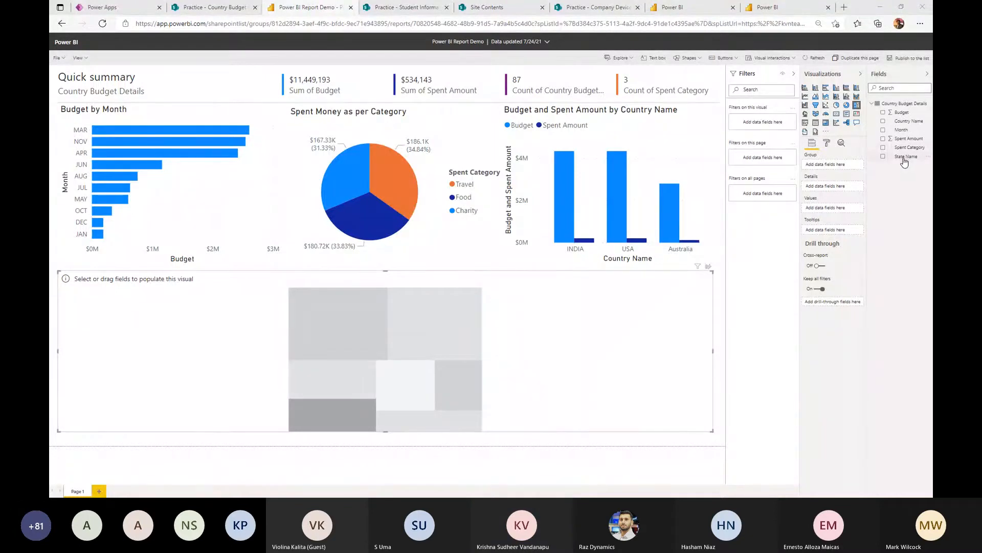
drag(905, 158, 837, 169)
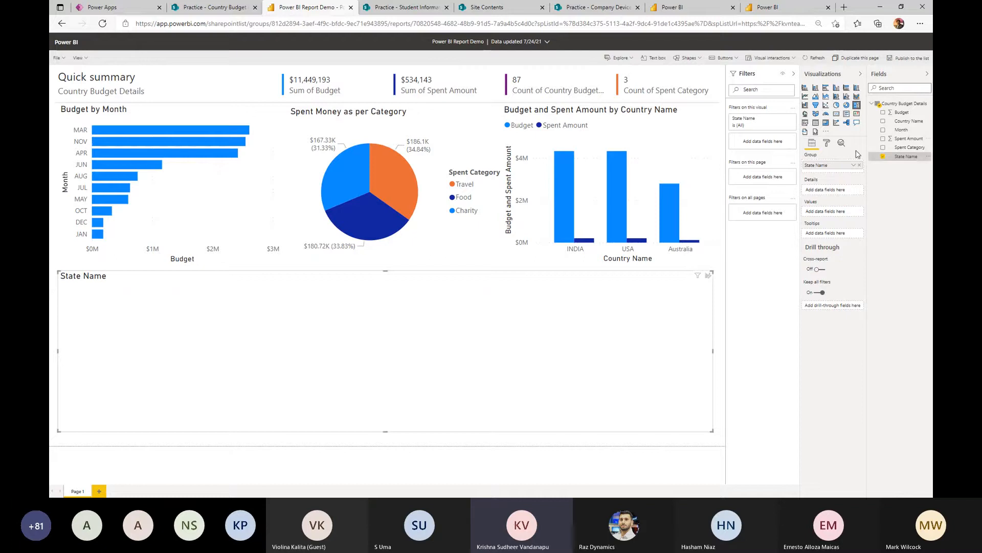
drag(909, 139, 839, 215)
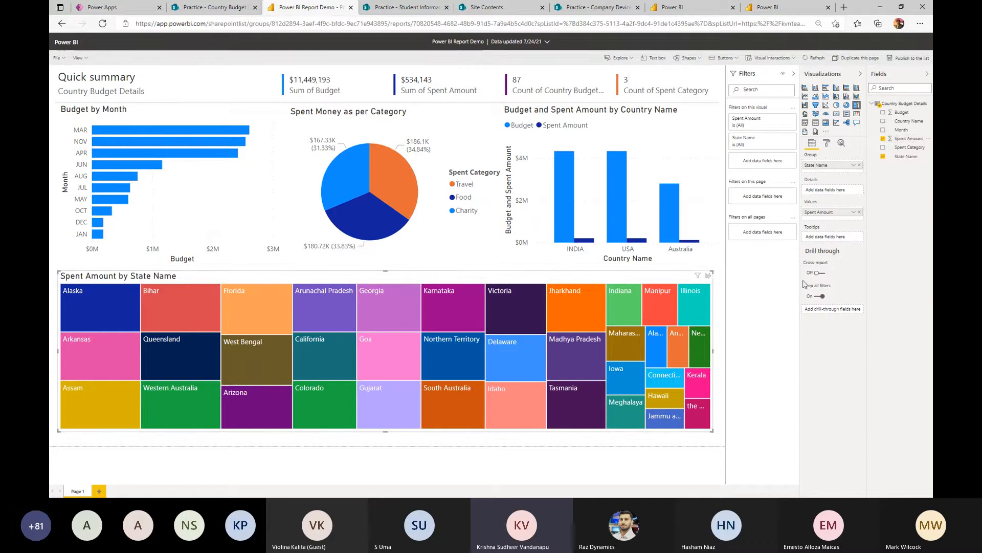
- Examine the treemap's formatting options for category labels, title, visual header, data labels and general settings, and return to its data fields
click(827, 143)
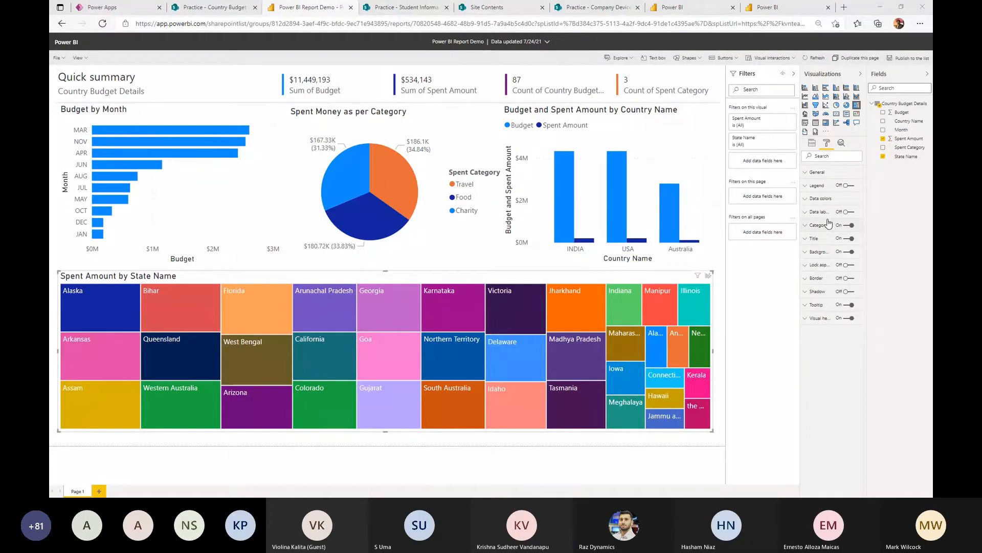
click(807, 225)
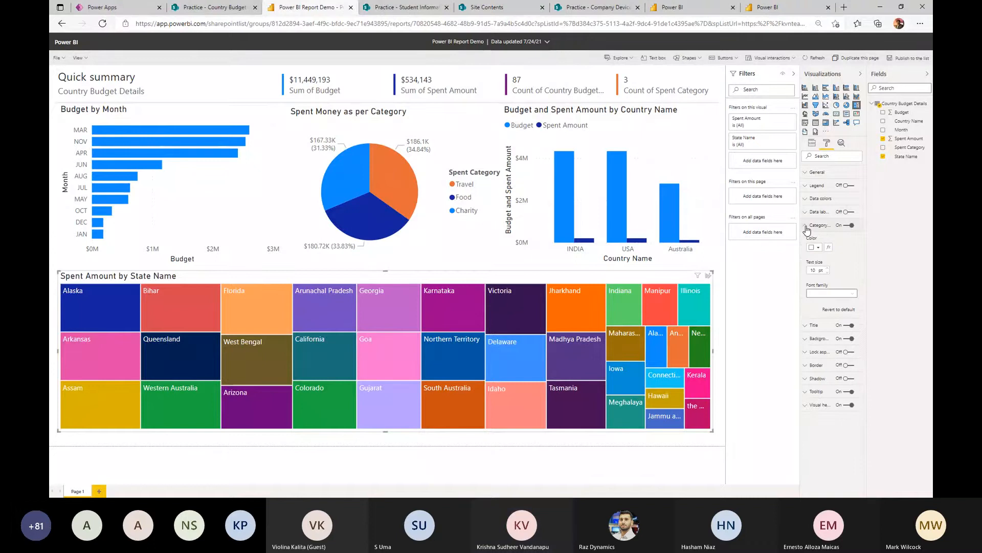
click(807, 226)
click(805, 238)
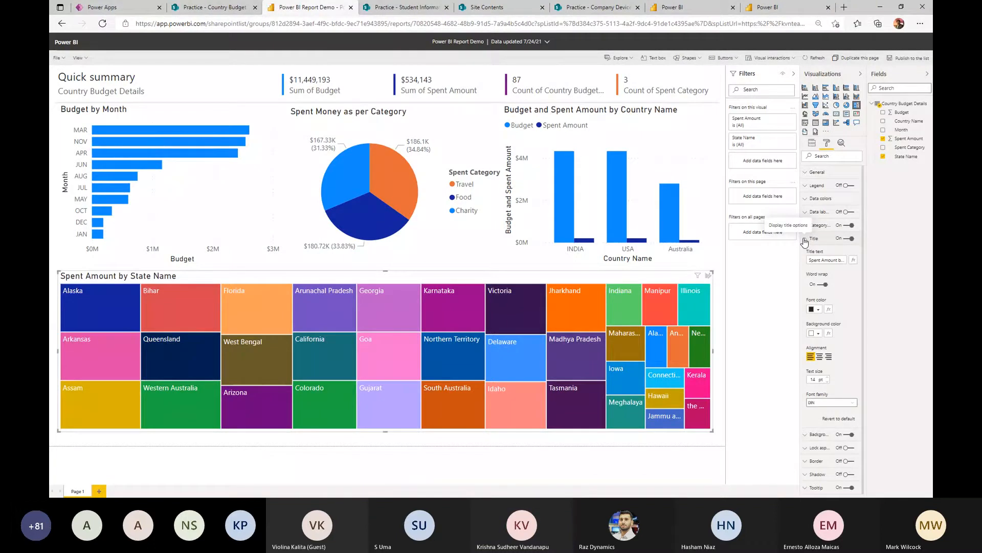
click(805, 239)
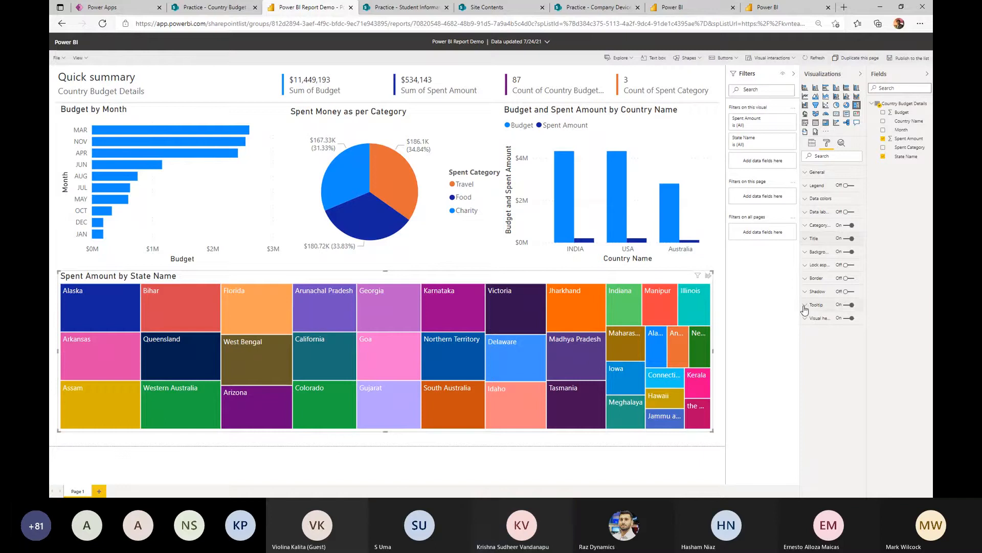
click(807, 318)
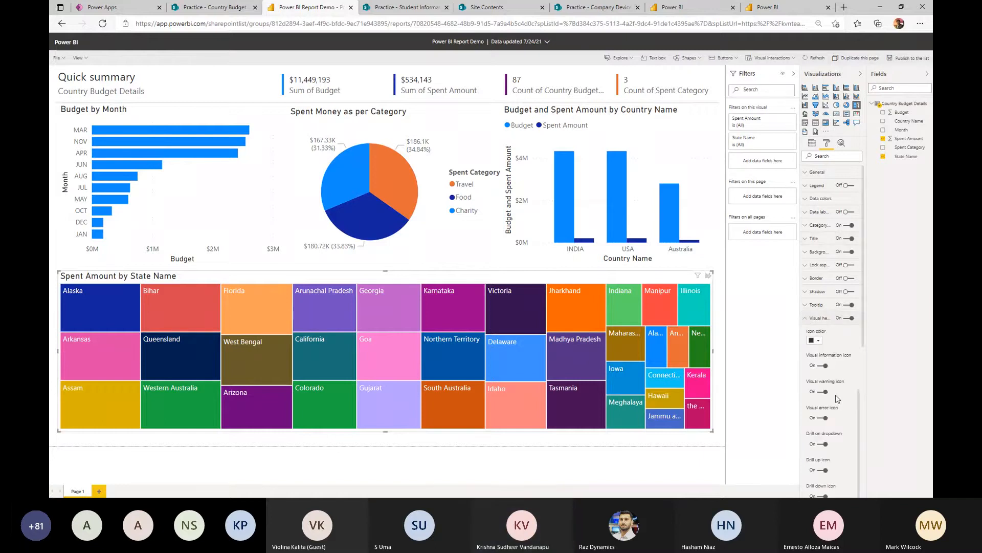
click(806, 318)
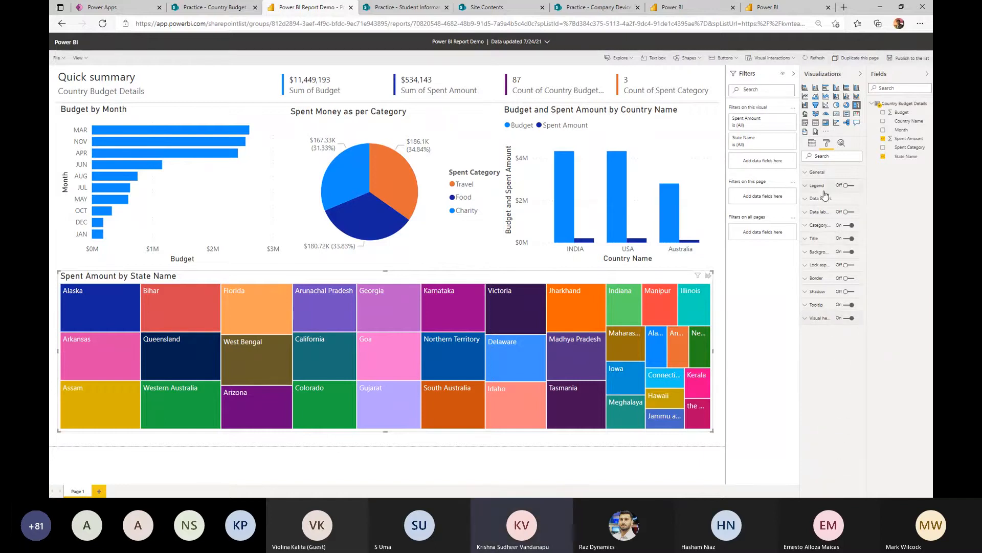
click(806, 212)
click(806, 212)
click(807, 173)
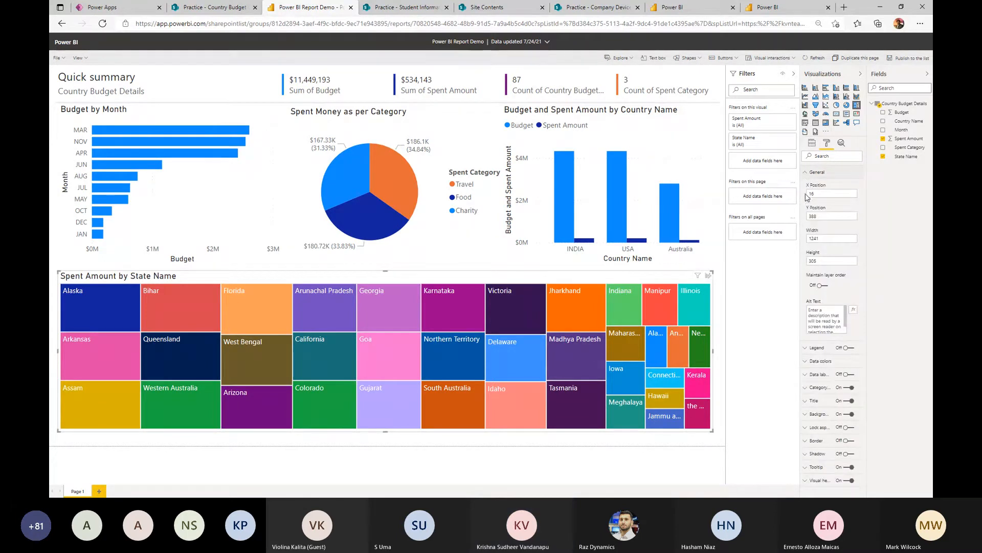
click(807, 173)
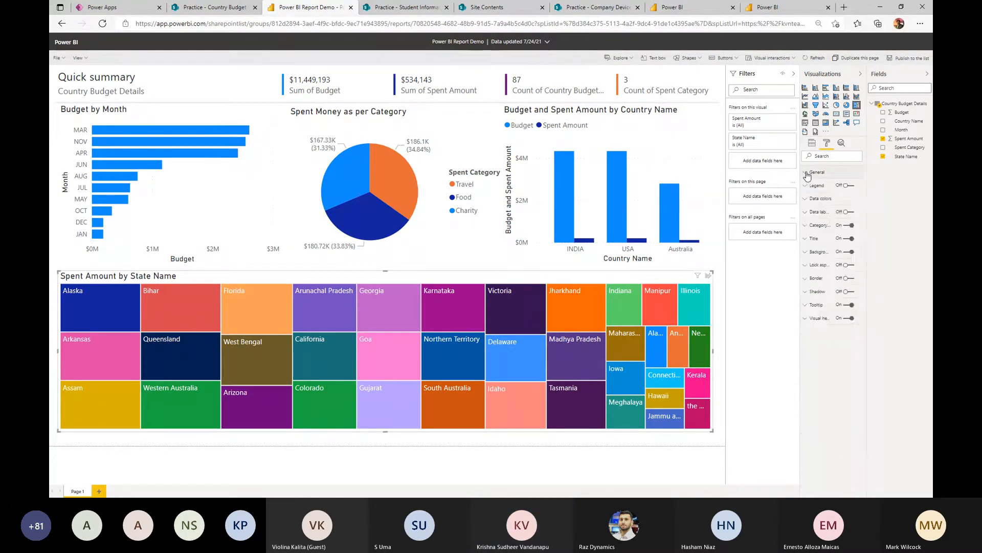
click(812, 143)
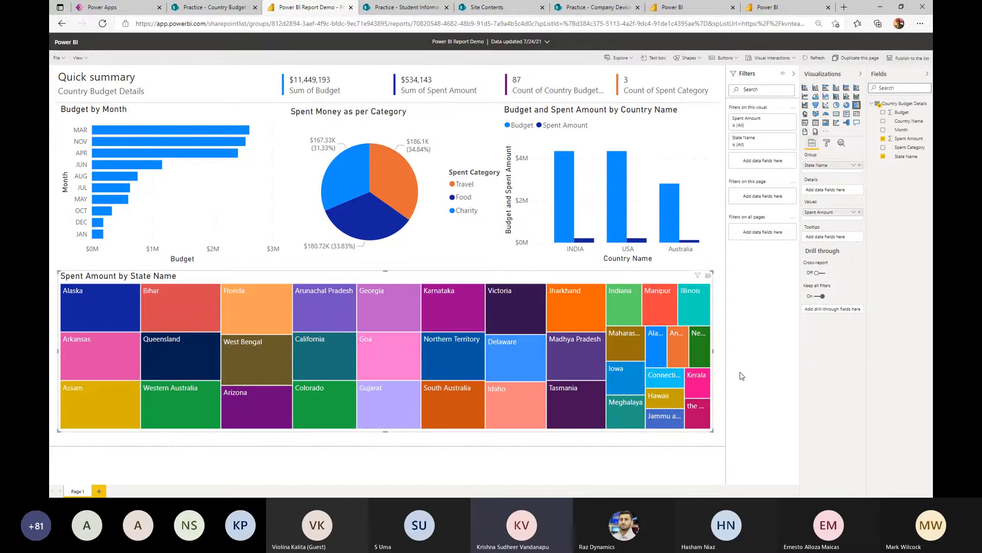
- Check the cross-highlighting between visuals using the pie chart's Food slice and the INDIA column, clearing each selection
click(695, 470)
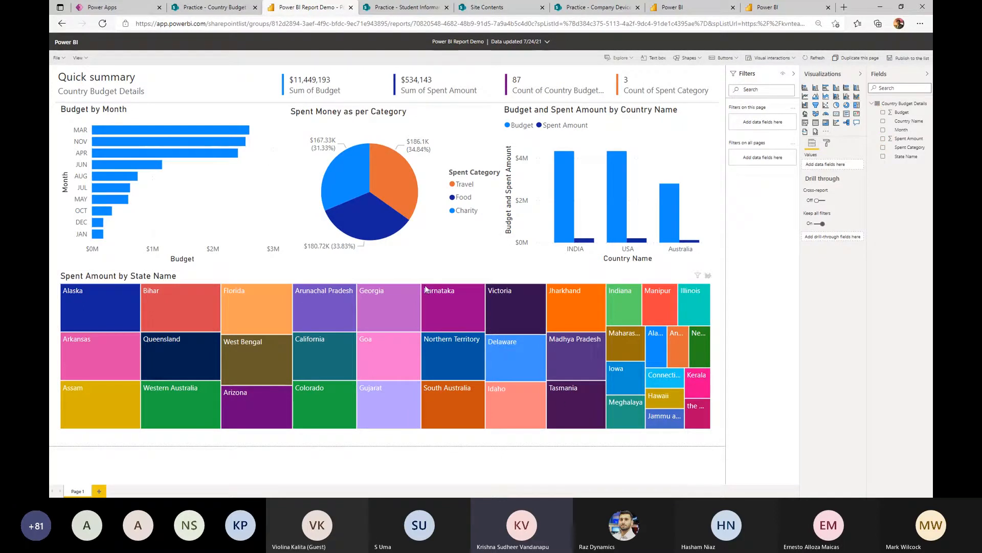
click(384, 221)
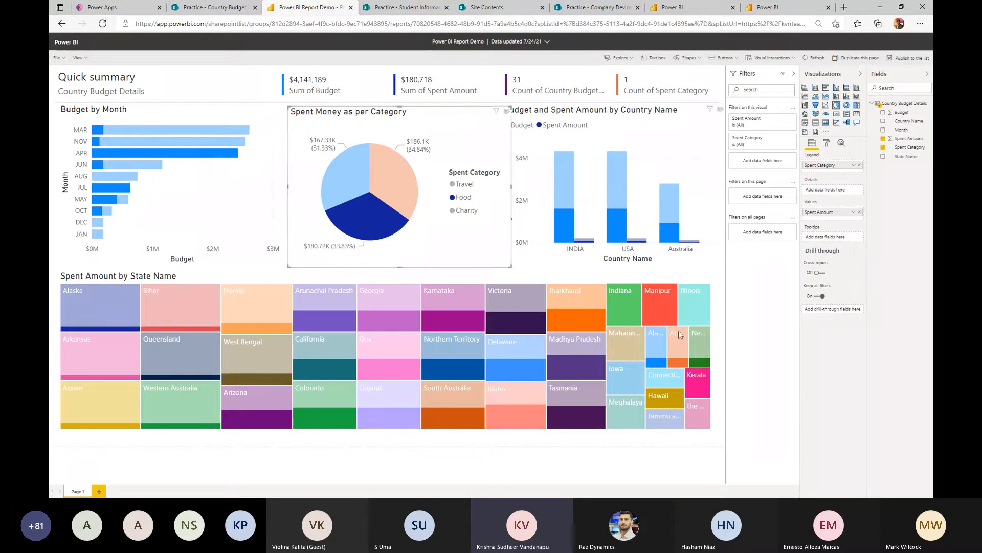
click(357, 219)
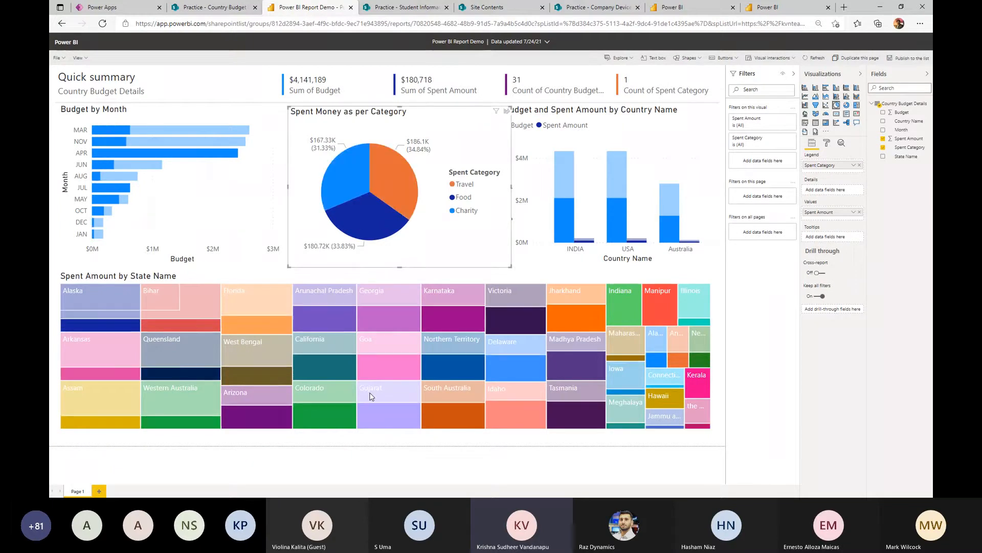
click(313, 324)
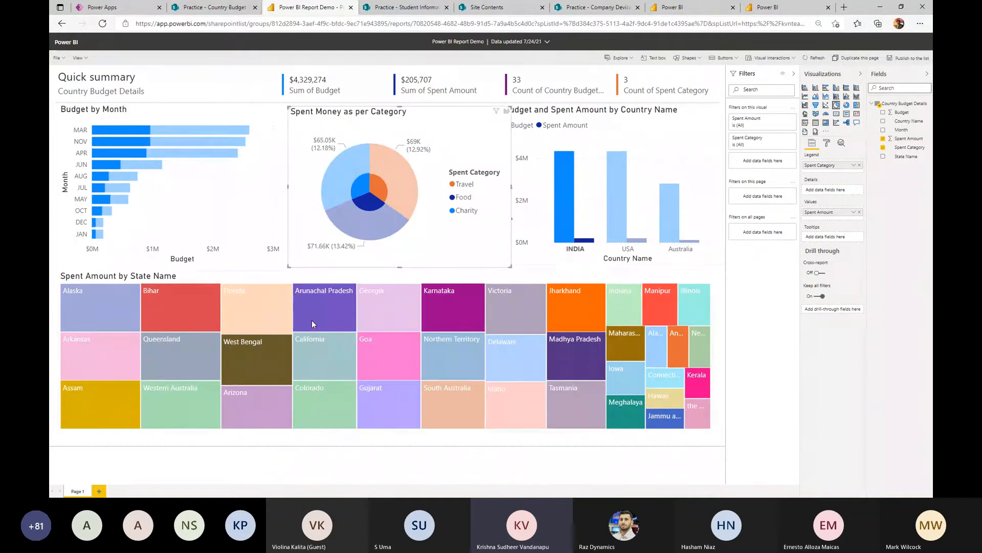
click(567, 220)
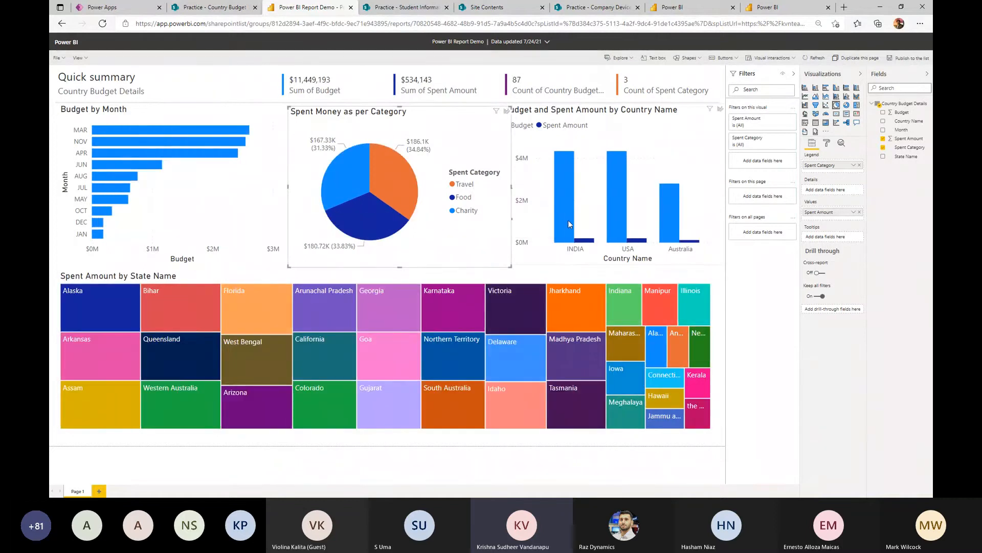
- Narrow the treemap to about two thirds of the page width and convert it to a map of Spent Amount by State Name
click(713, 321)
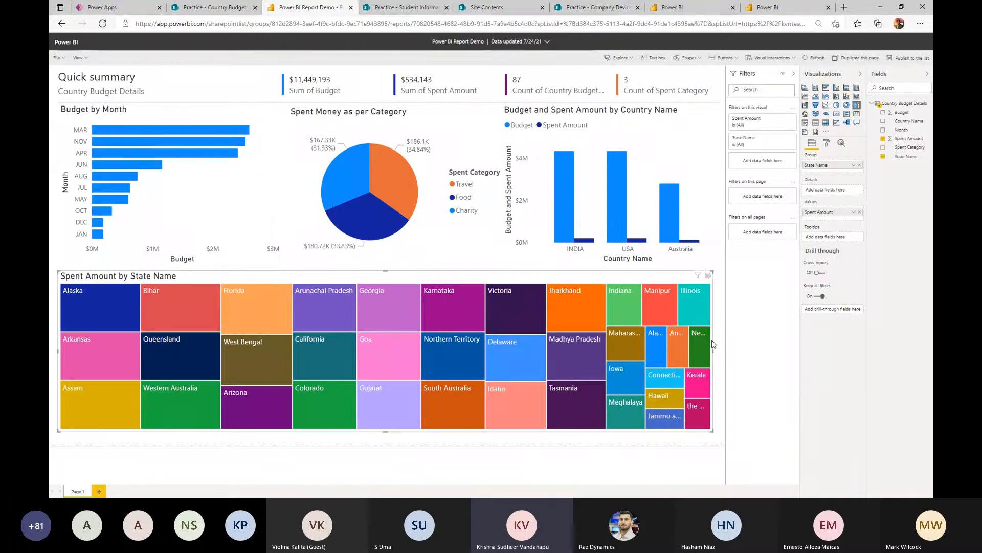
drag(716, 351, 497, 353)
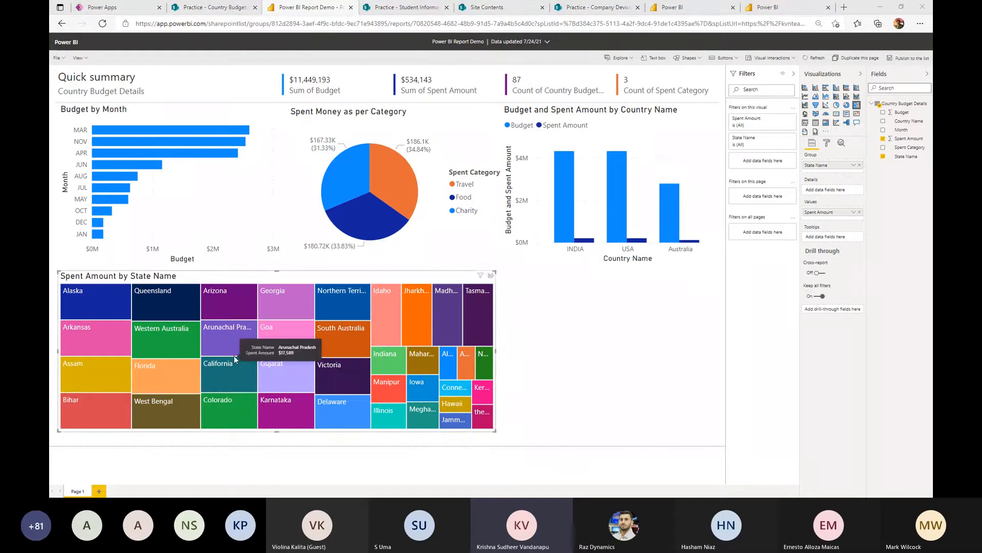
click(807, 115)
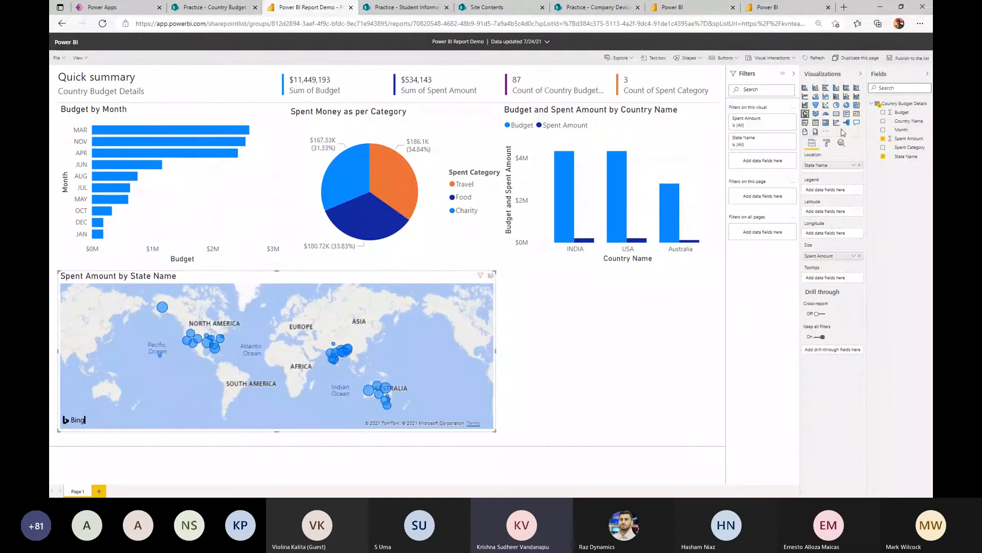
- Convert the map back to a treemap and add a map beside it with State Name as location and Spent Amount as size
click(857, 105)
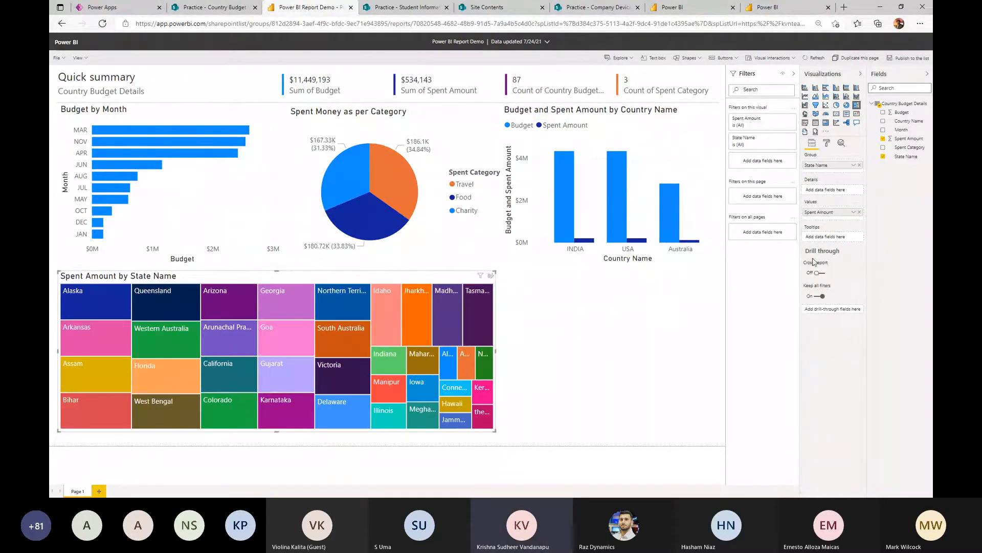
click(806, 116)
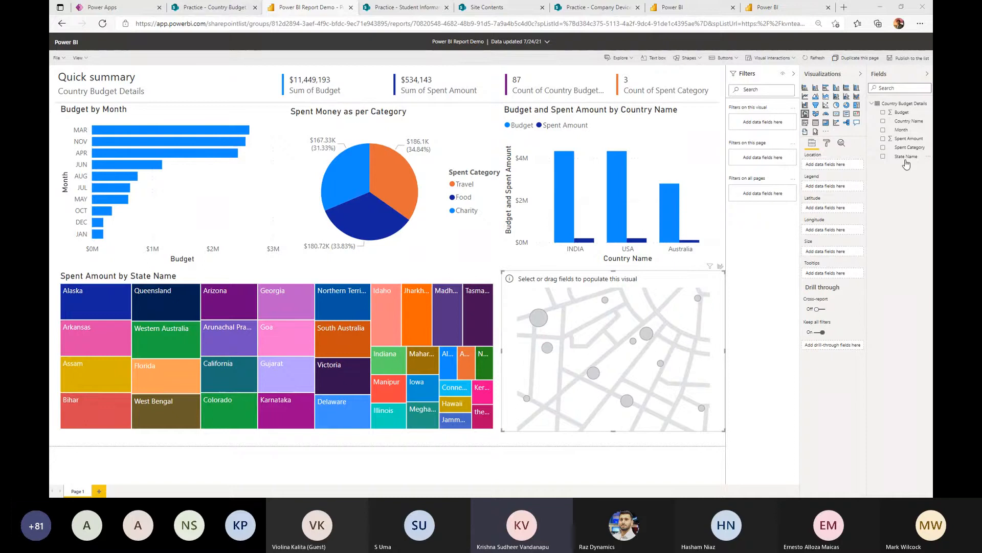
drag(906, 156, 832, 167)
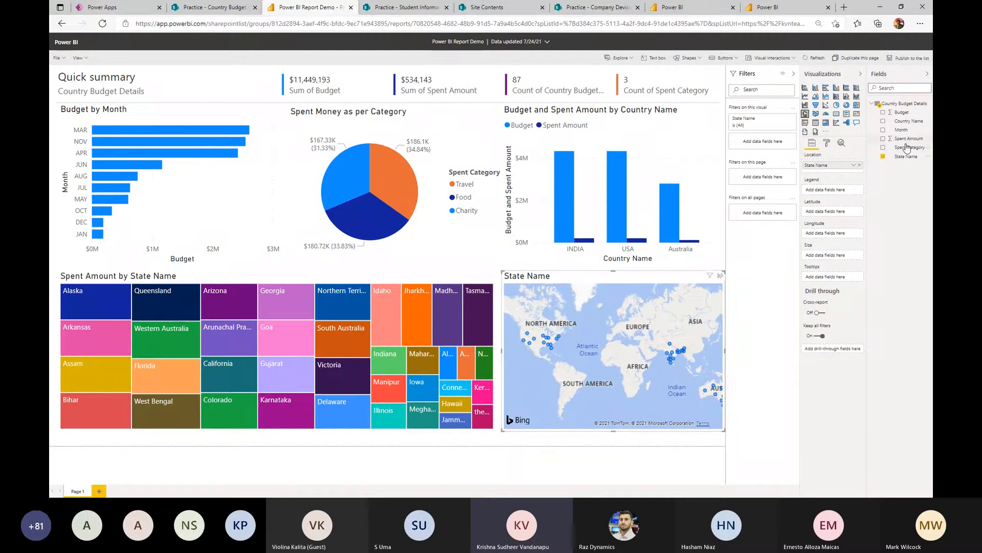
drag(907, 138, 847, 258)
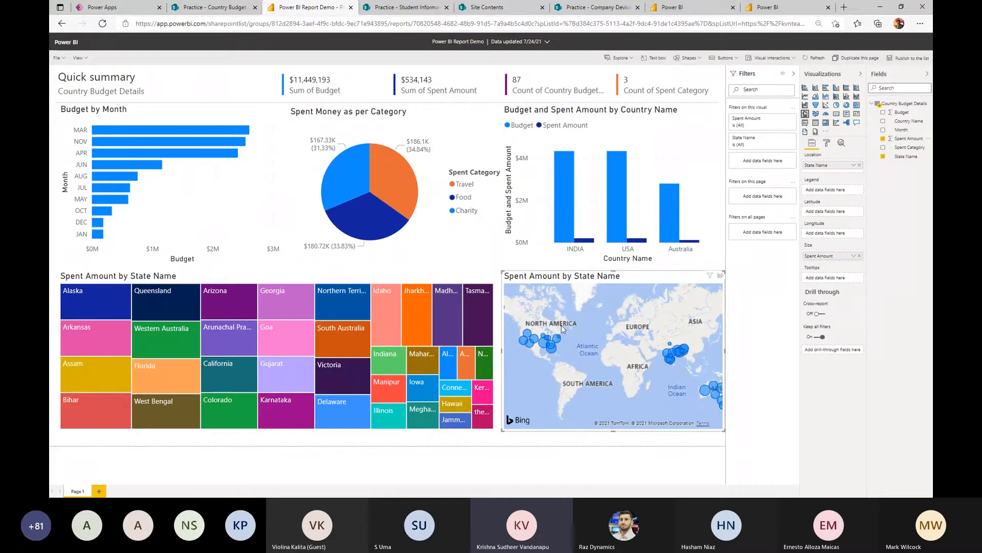
- Check the cross-highlighting using the INDIA column and the treemap's Bihar tile, then clear the selection
click(559, 221)
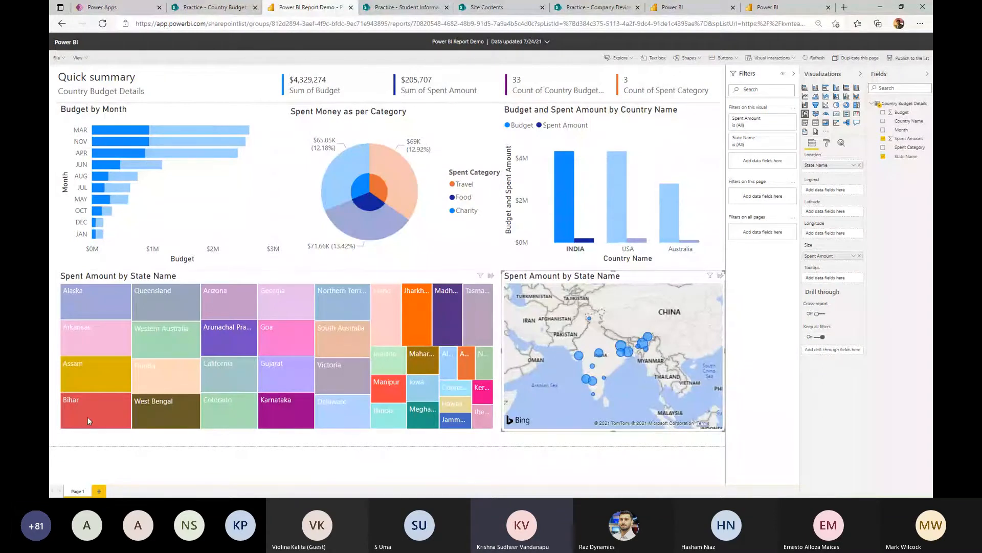
click(88, 386)
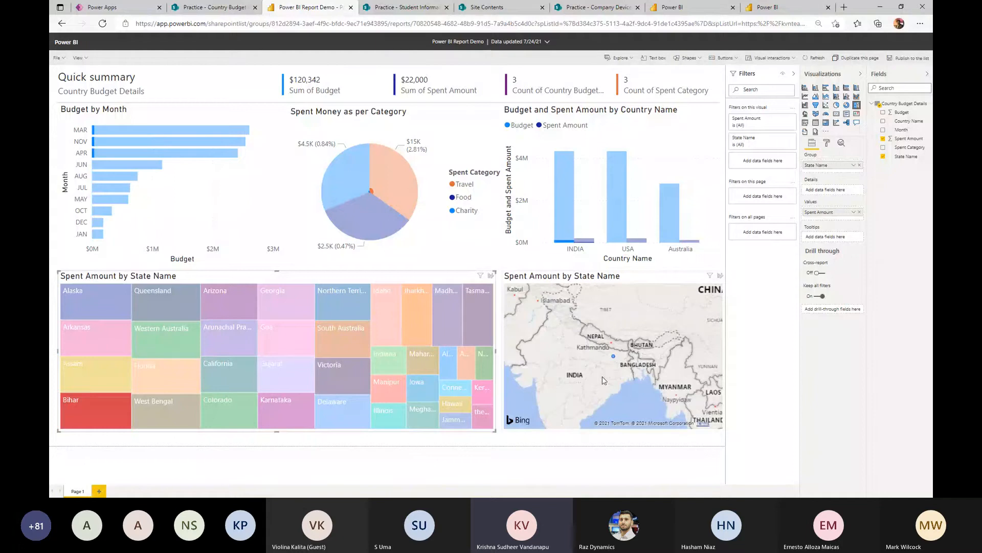
click(97, 387)
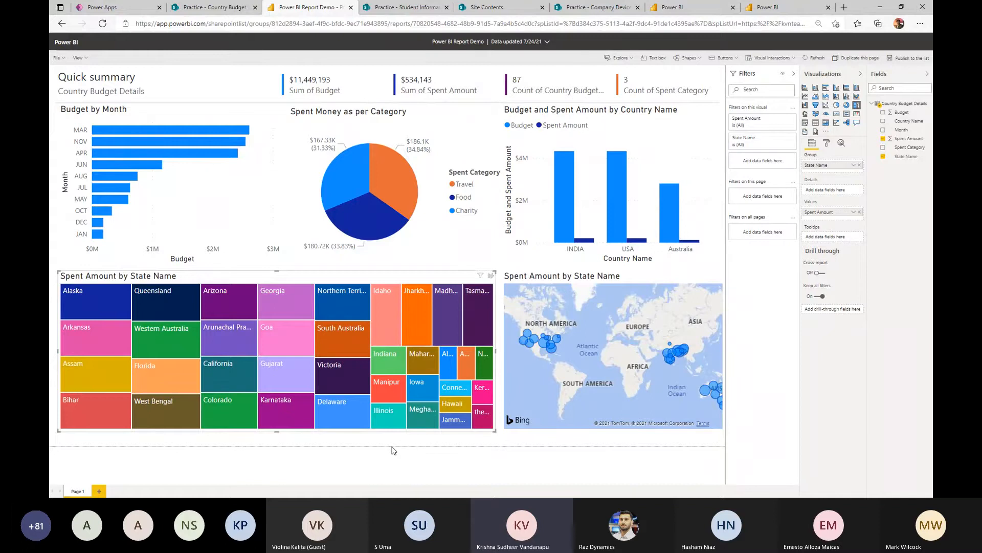
- Save the report and dismiss the notification
click(56, 58)
click(73, 83)
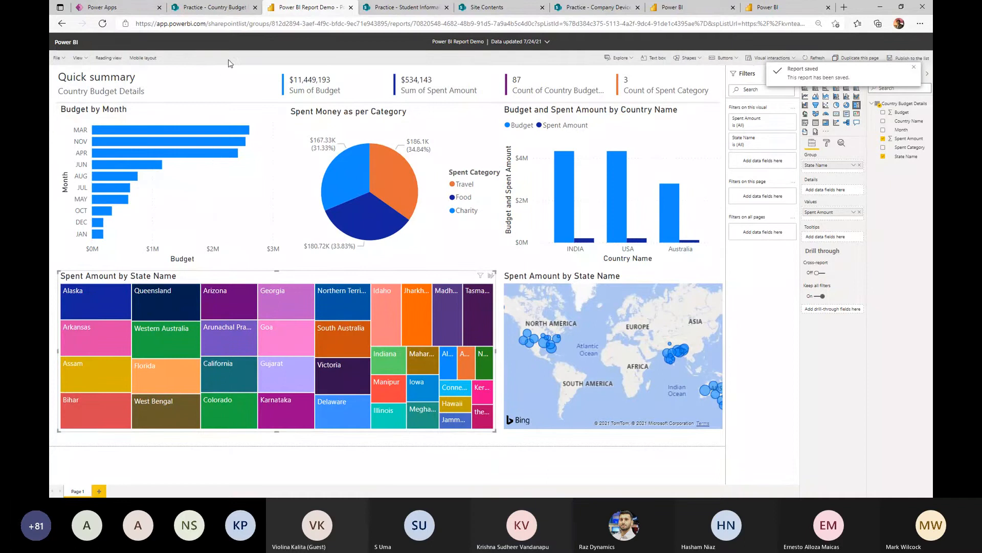
click(915, 71)
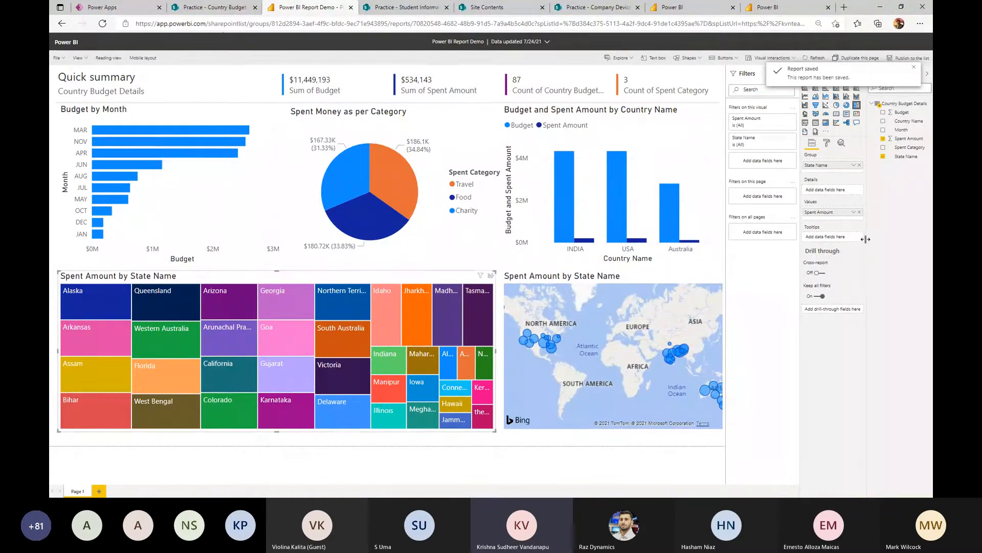
- Reload the Country Budget Details list in SharePoint, view its integrated Power BI Report Demo, and close that report
click(212, 10)
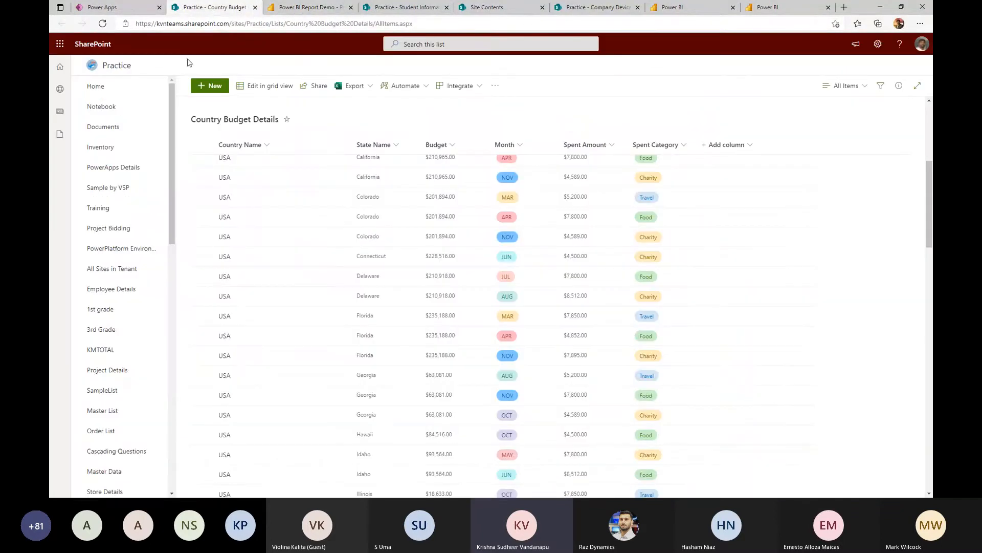
click(103, 24)
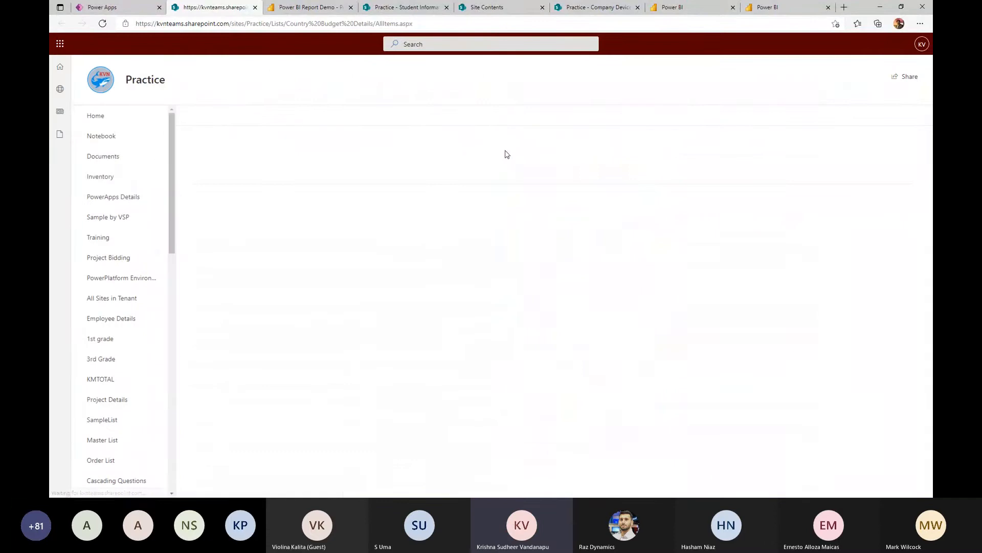
click(480, 116)
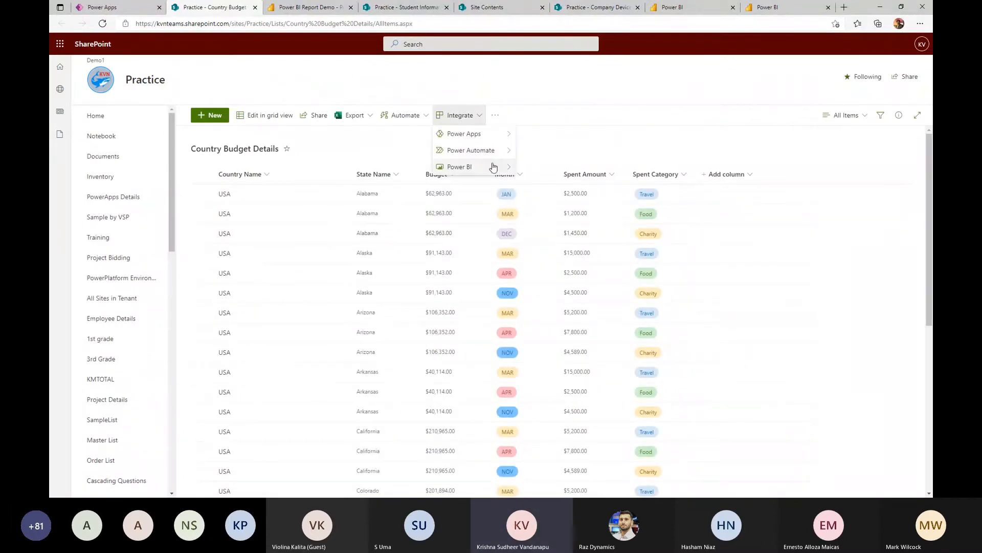
mouse_move(491, 164)
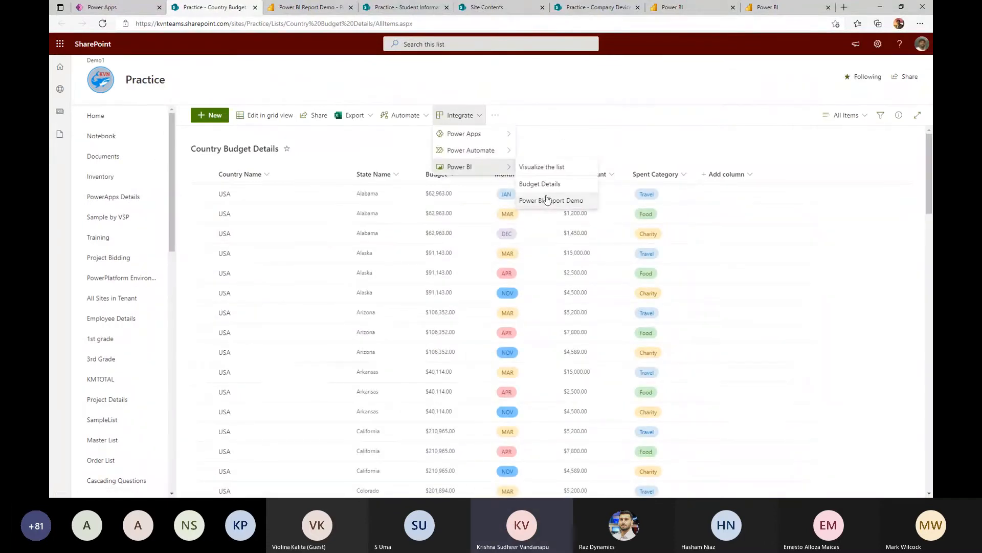
click(543, 201)
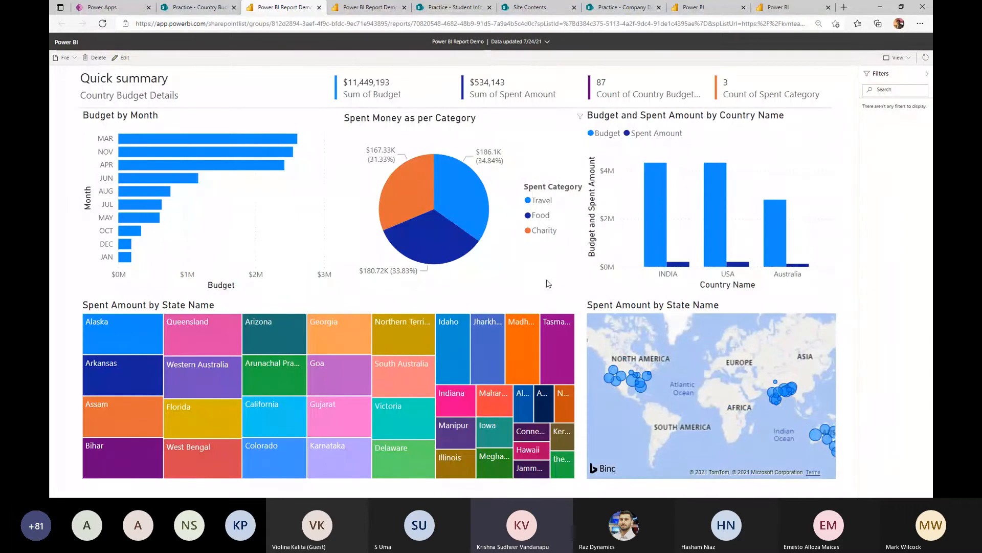
click(318, 7)
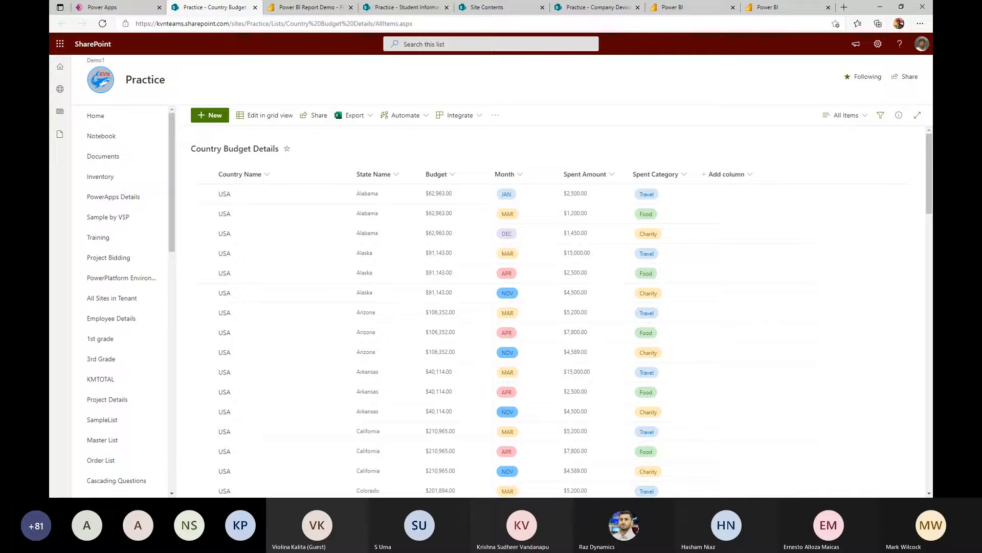
key(alt+Tab)
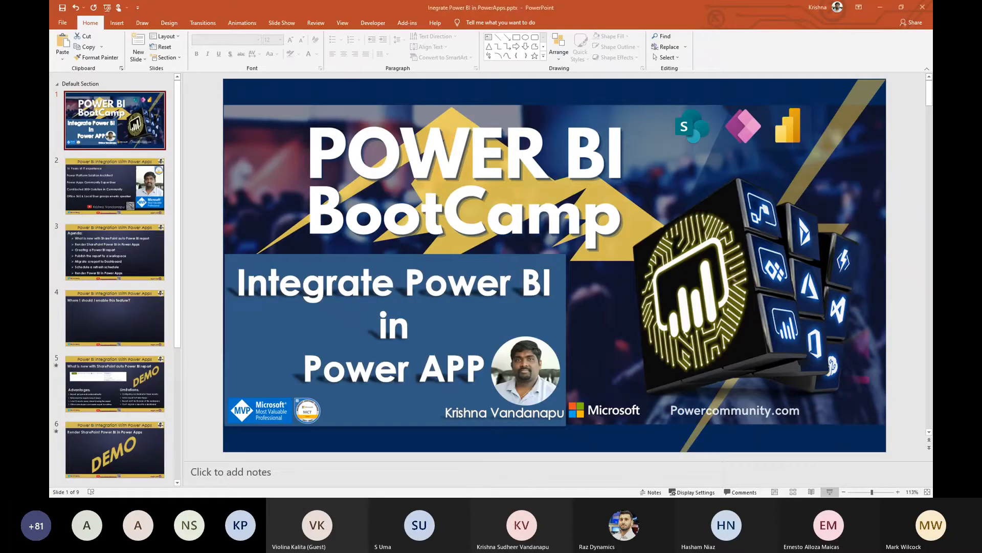
key(alt+Tab)
key(alt+Tab)
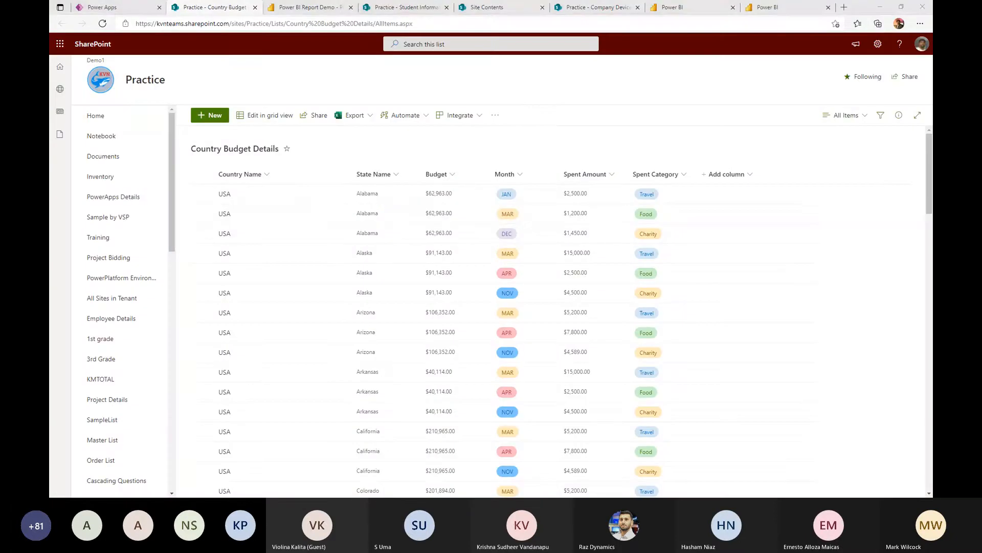
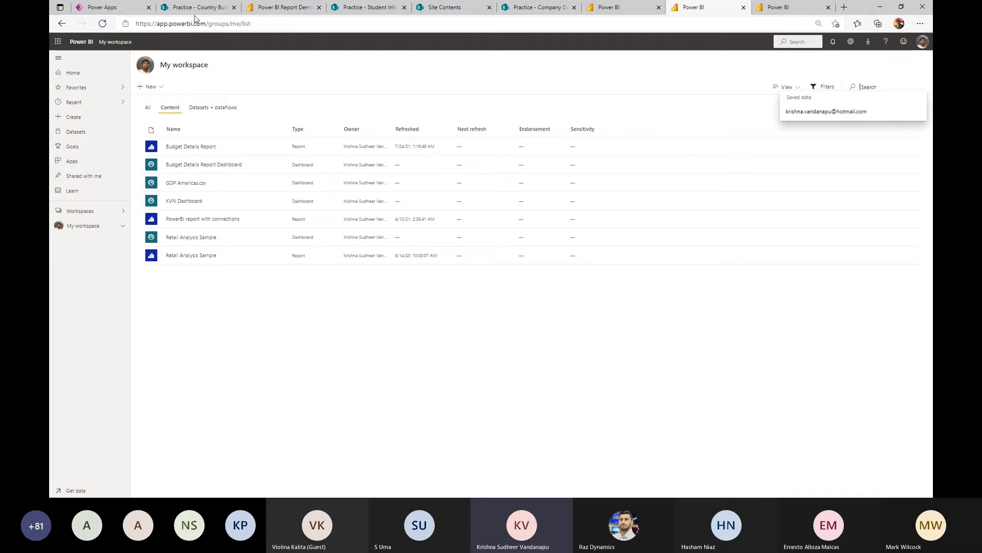
click(292, 11)
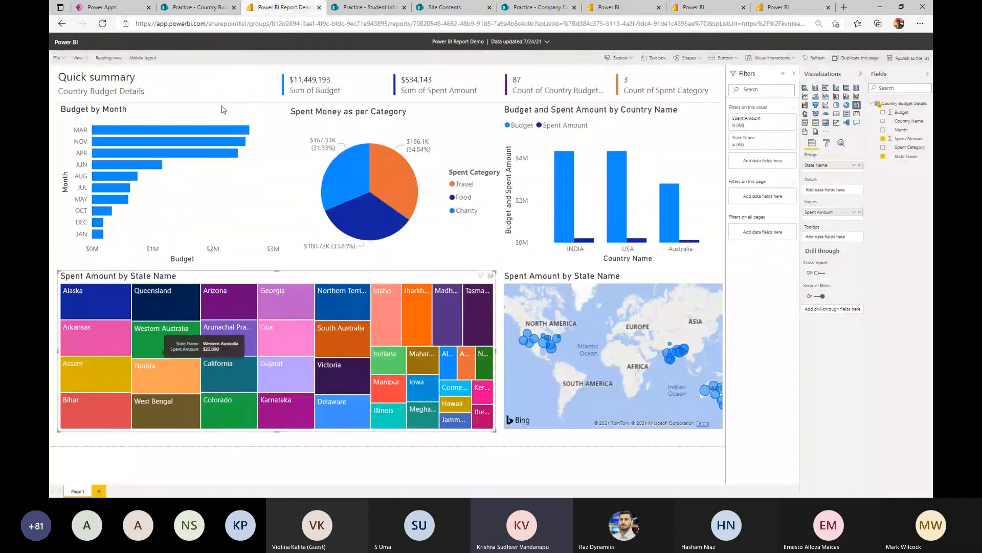
click(182, 11)
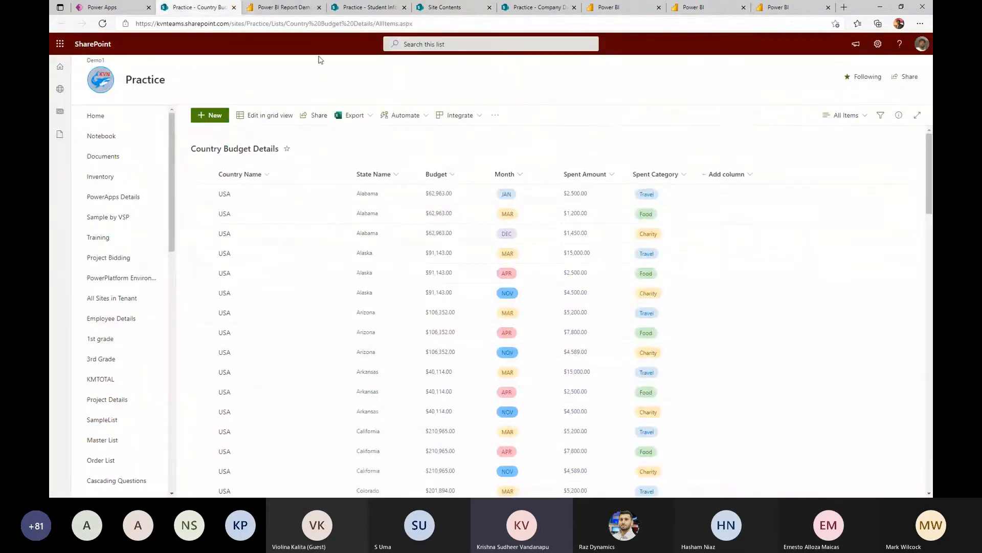
click(283, 9)
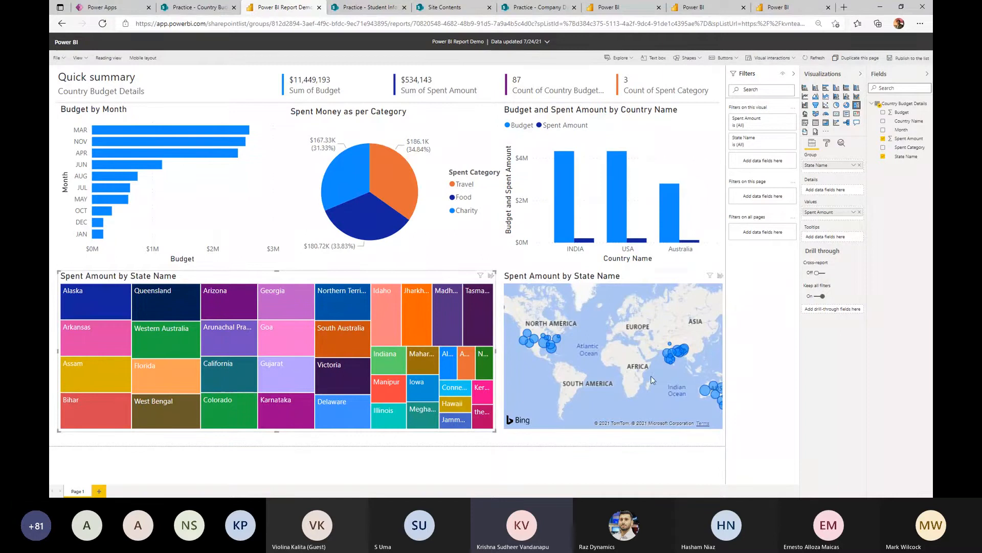
- Switch to Power Apps and create a blank canvas app named Sample in Tablet format
click(124, 12)
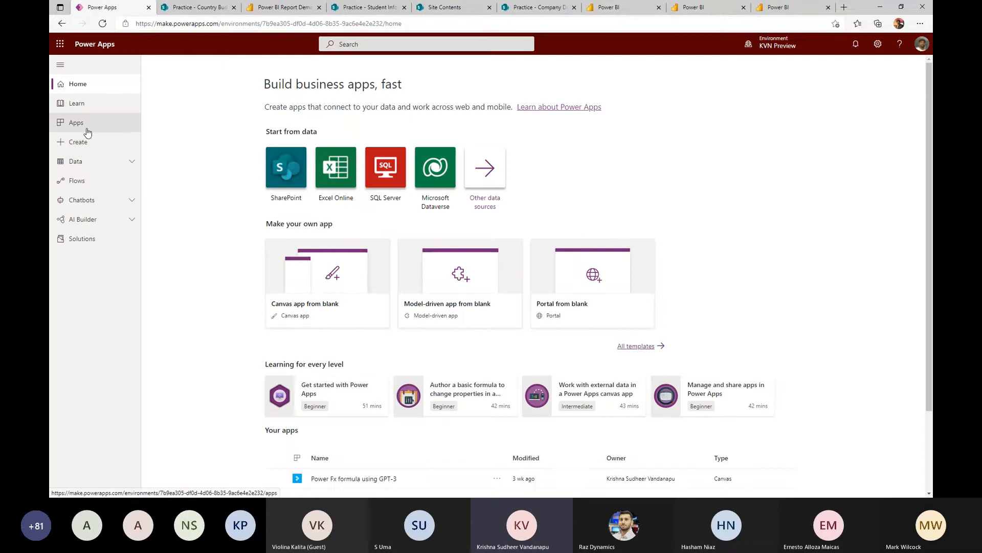
click(105, 132)
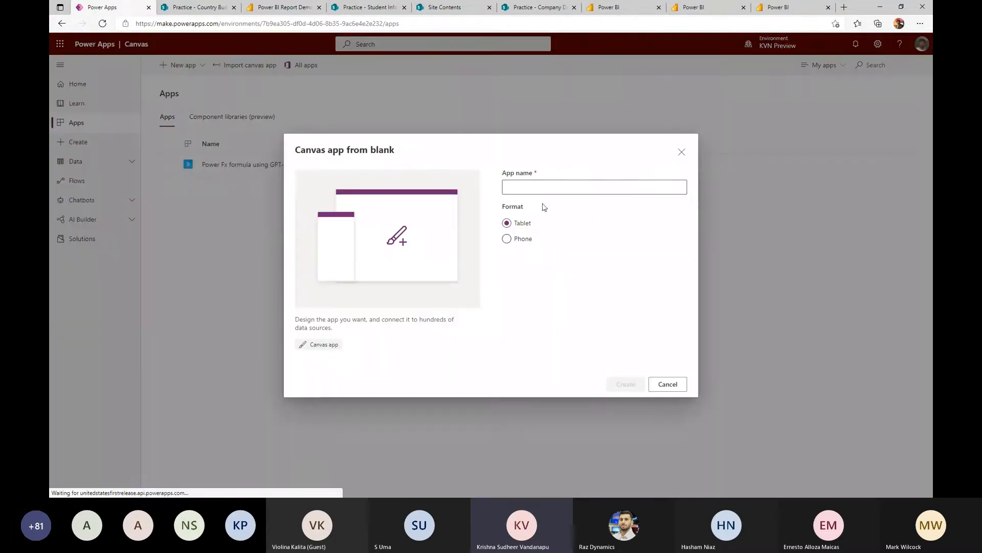
click(548, 189)
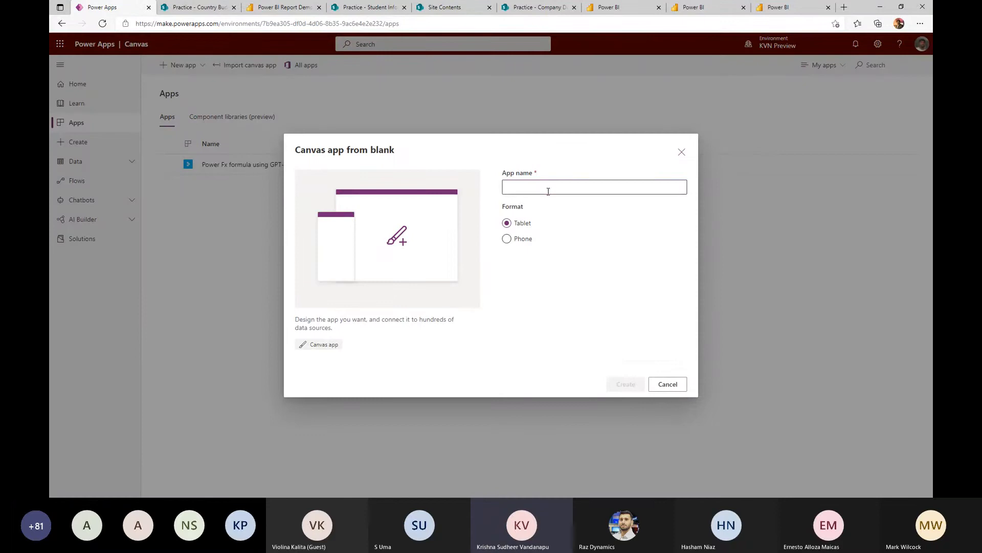
text(Sample)
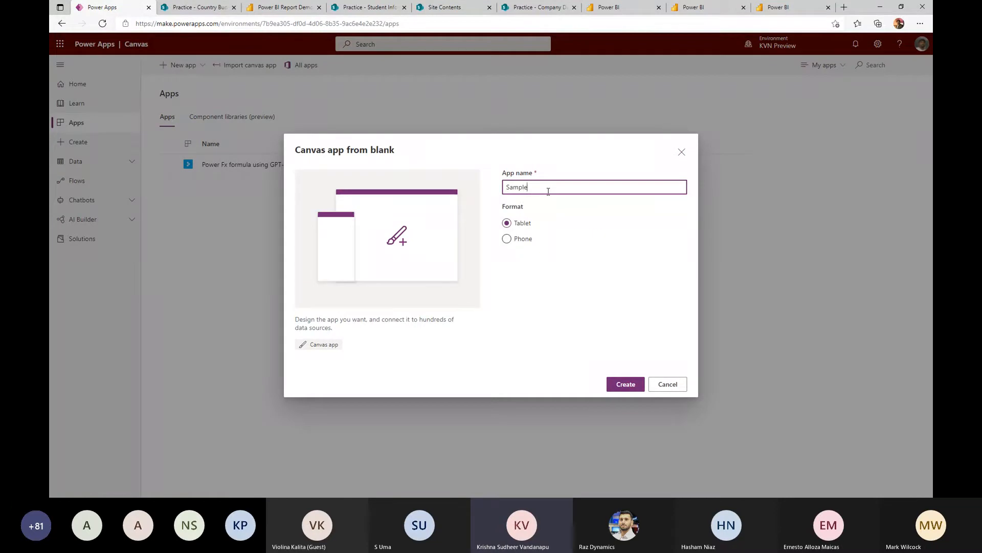
click(640, 384)
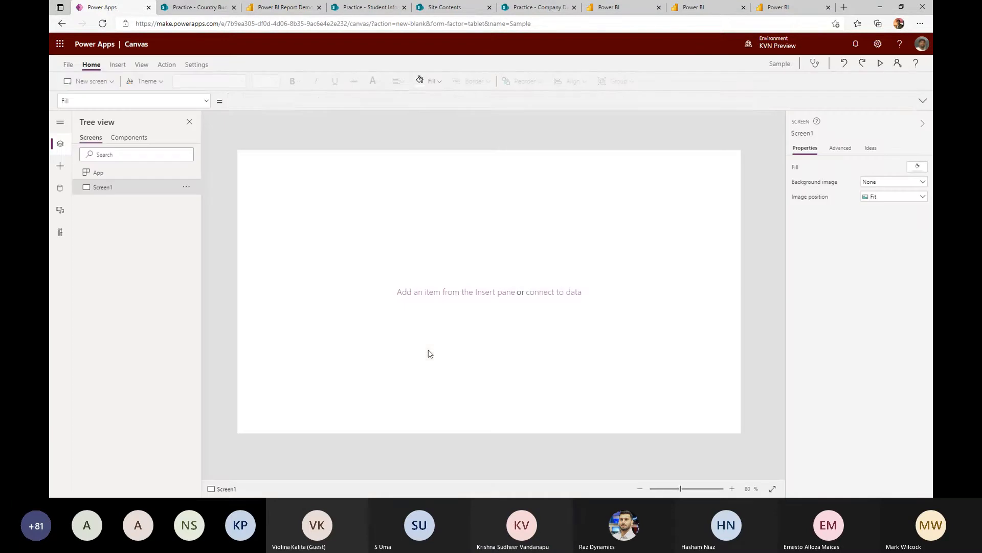
- Insert a Power BI tile on Screen1 of the app
click(117, 65)
click(518, 82)
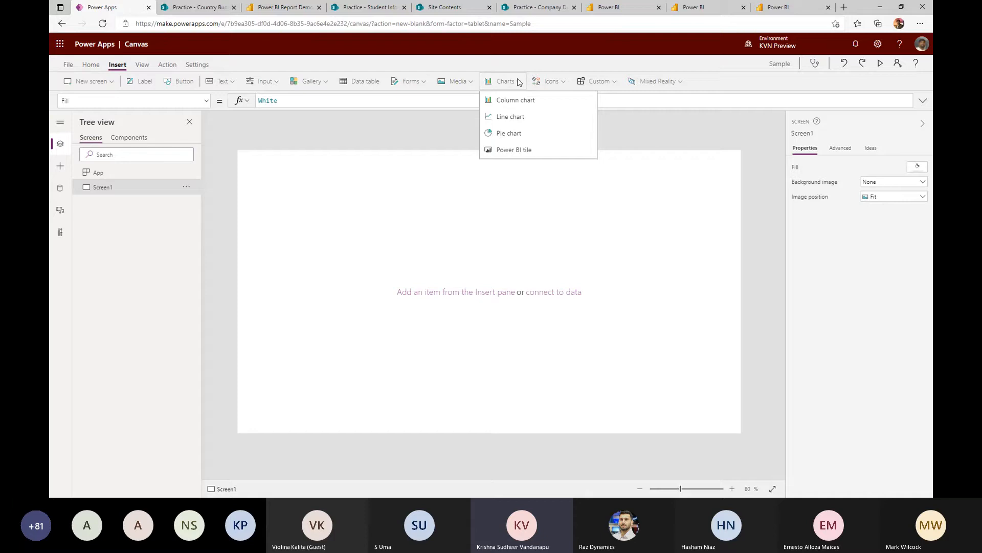
click(504, 154)
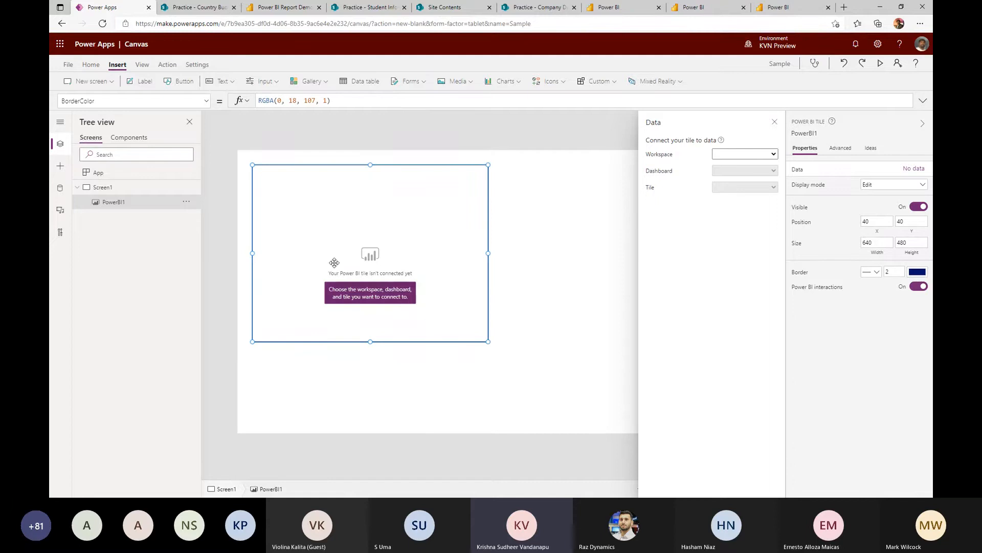
- Set the tile's workspace to My Workspace and check which dashboards are available
click(756, 158)
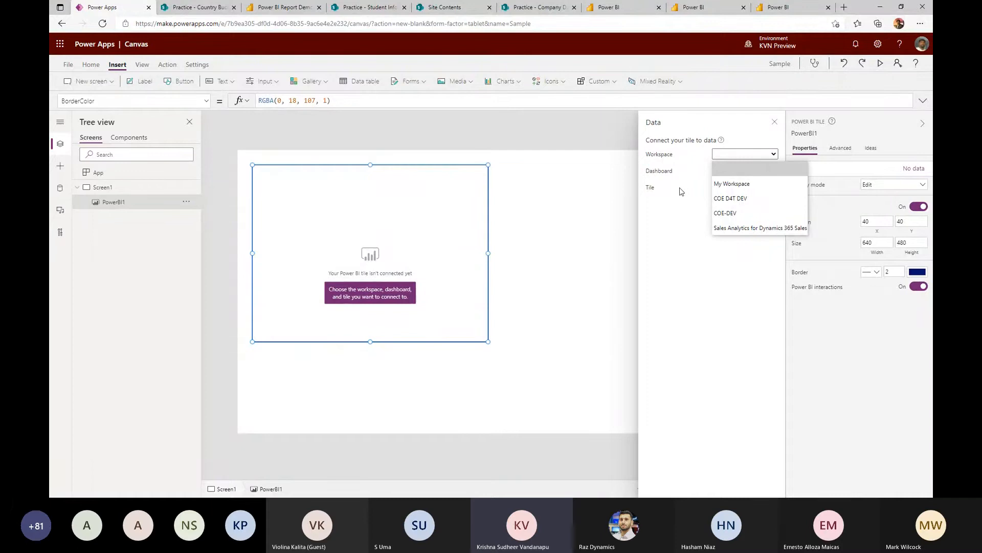
click(723, 184)
click(732, 173)
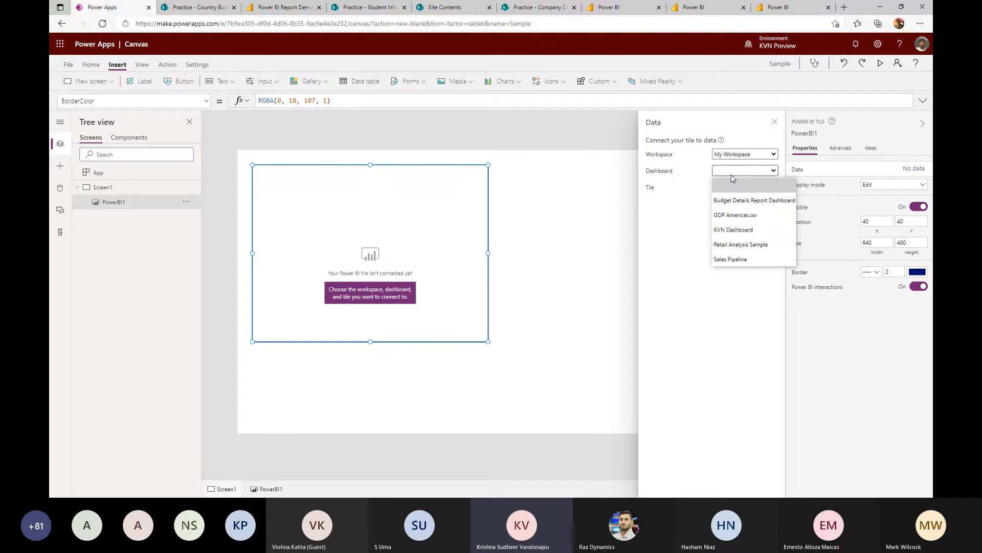
click(732, 173)
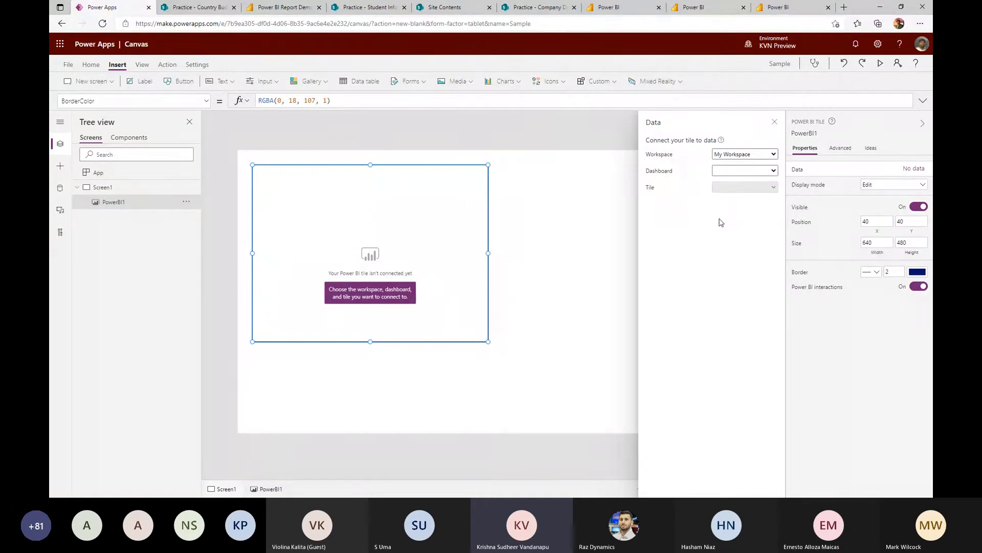
- Copy the Power BI Report Demo's web address and enter it as the tile's TileUrl value
click(799, 172)
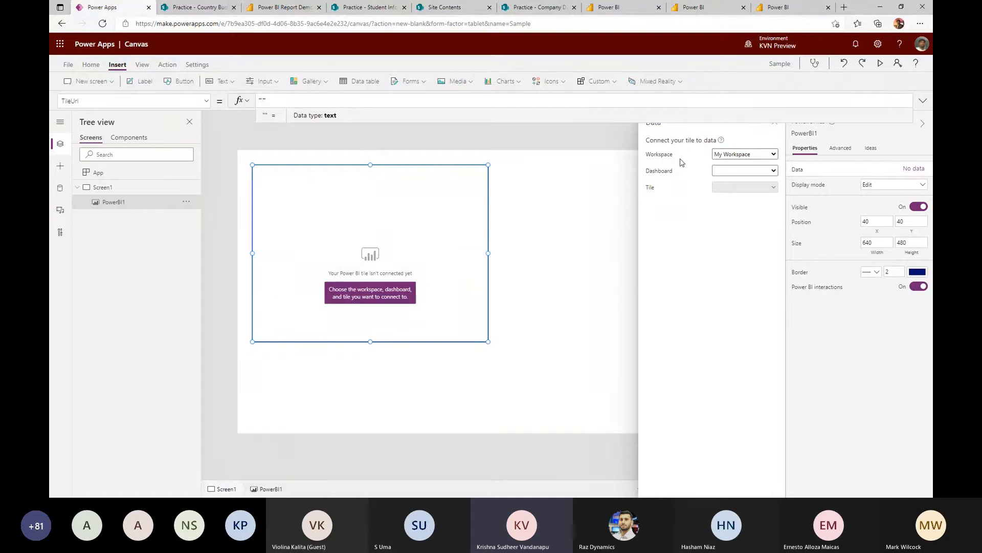
click(284, 8)
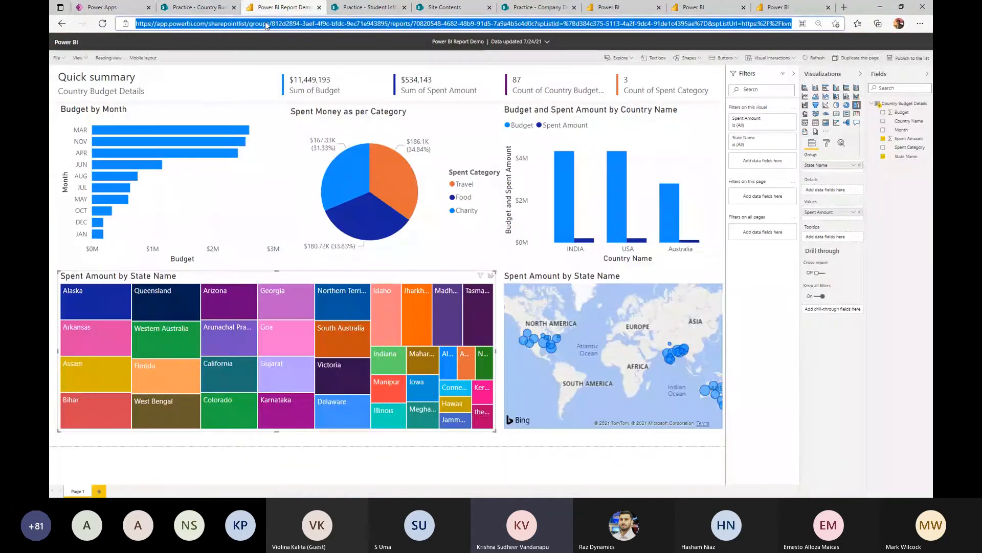
click(102, 8)
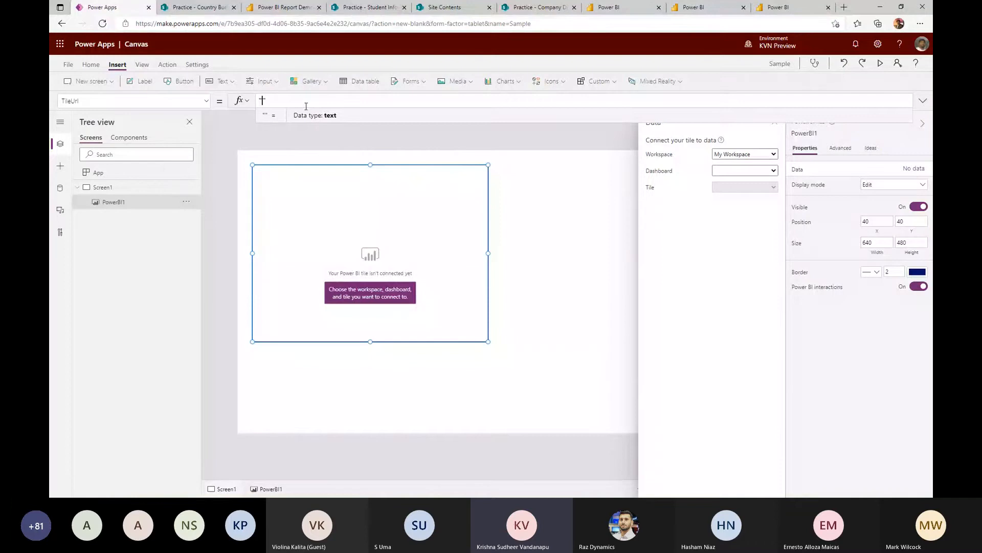
key(ctrl+v)
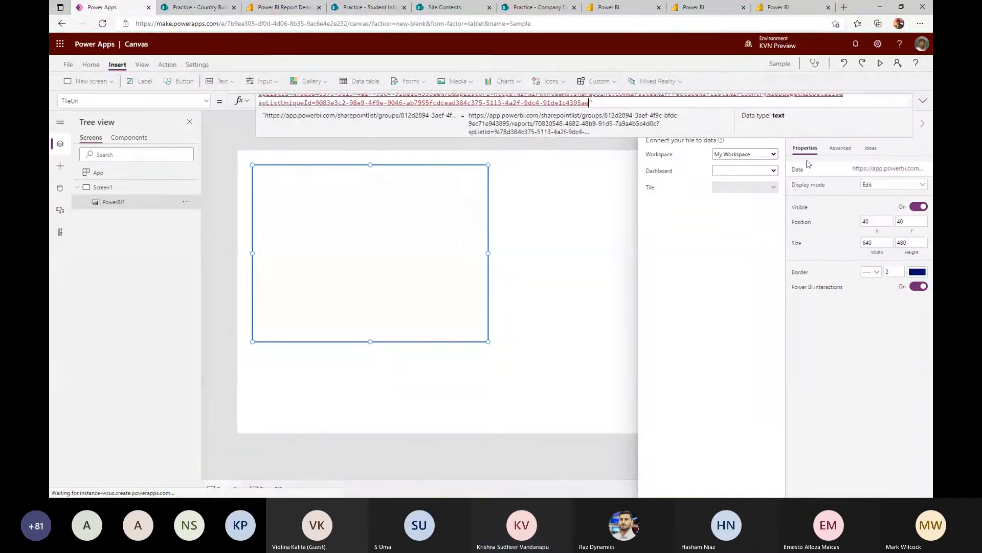
- Close the data connection settings and enlarge the Power BI tile to about 1242 by 700, checking it against the original report
click(560, 154)
click(445, 262)
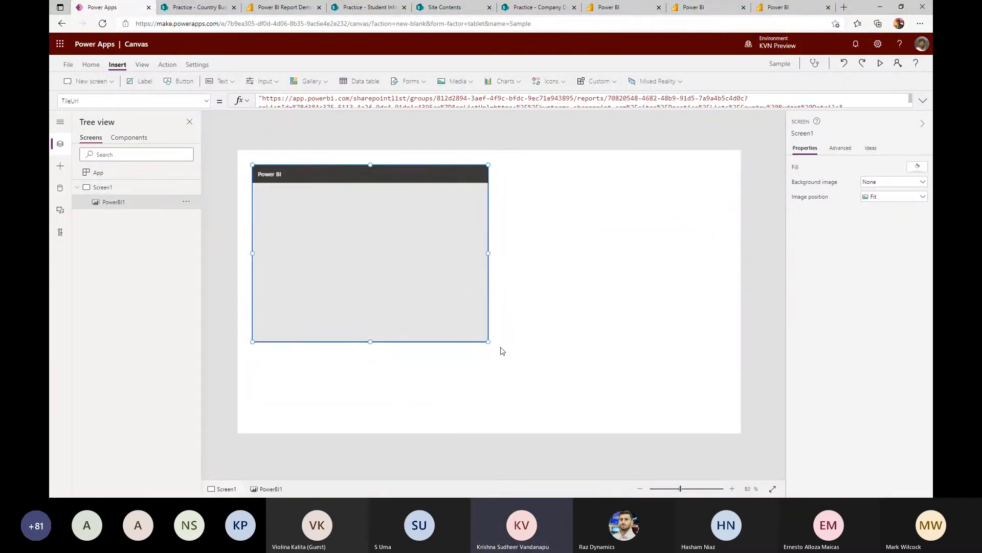
drag(500, 347, 705, 415)
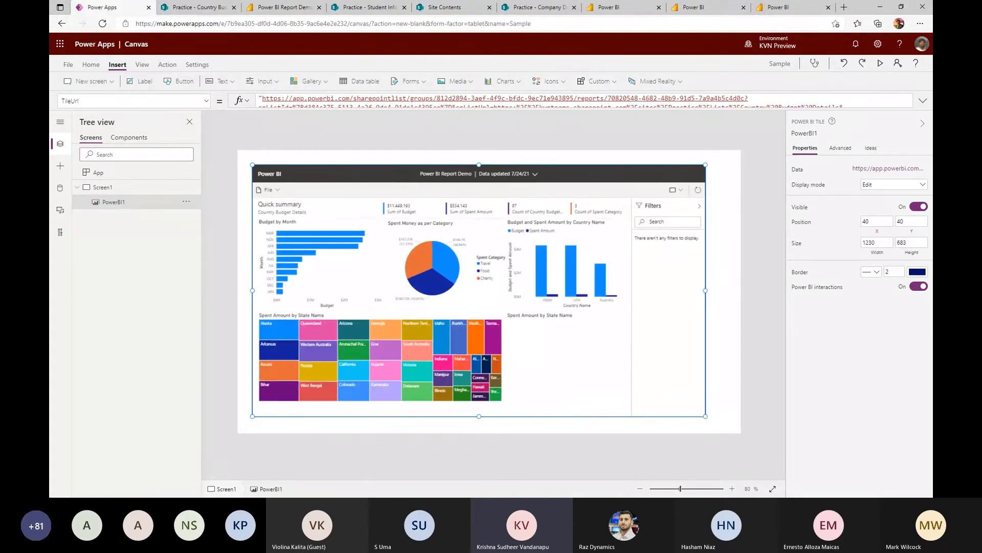
click(256, 7)
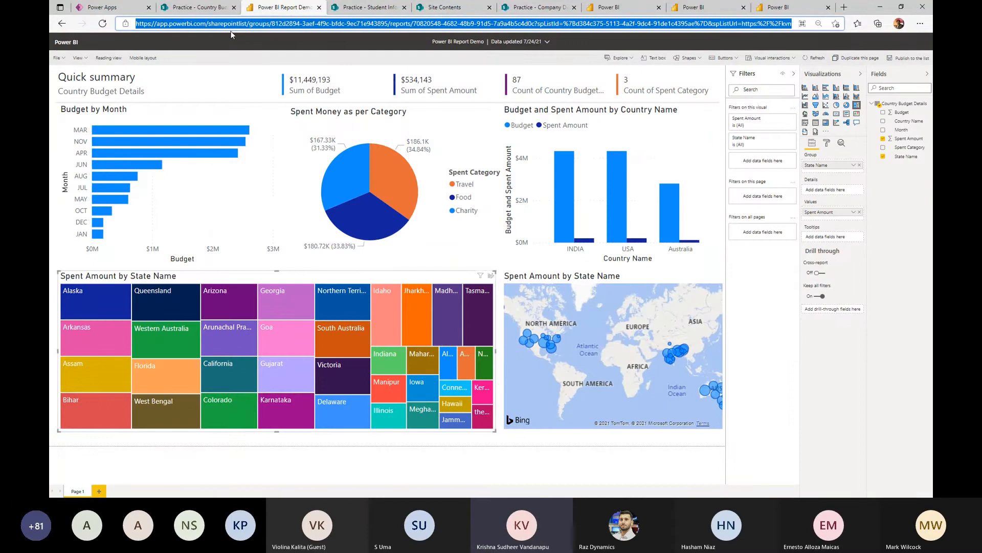
click(123, 8)
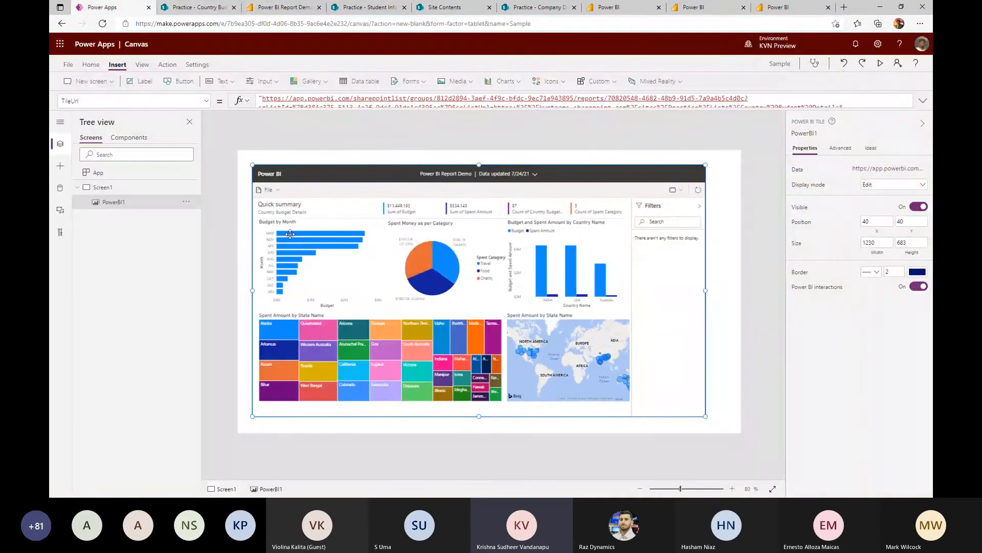
drag(252, 416, 243, 425)
- Check the embedded report's file options and the data sources connected to the app
click(266, 190)
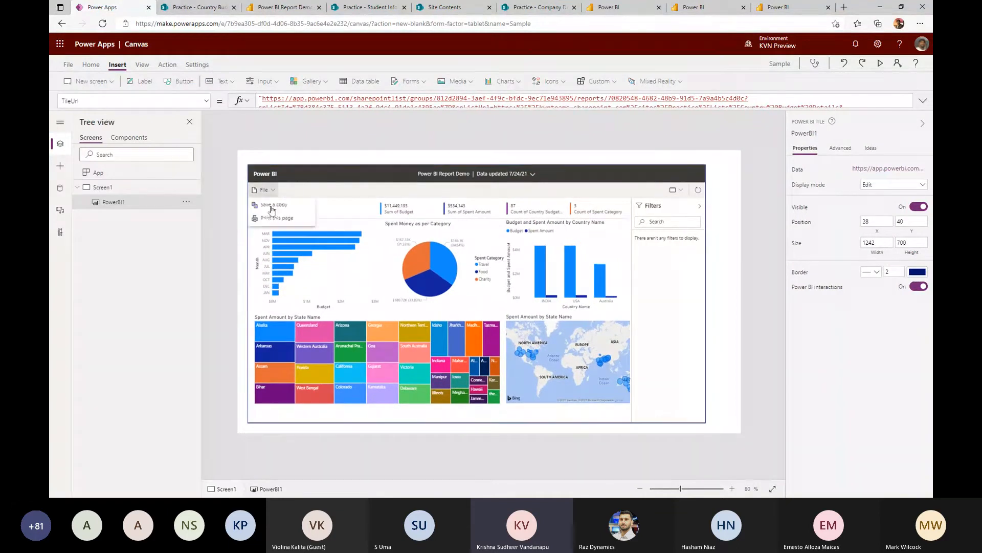
click(308, 194)
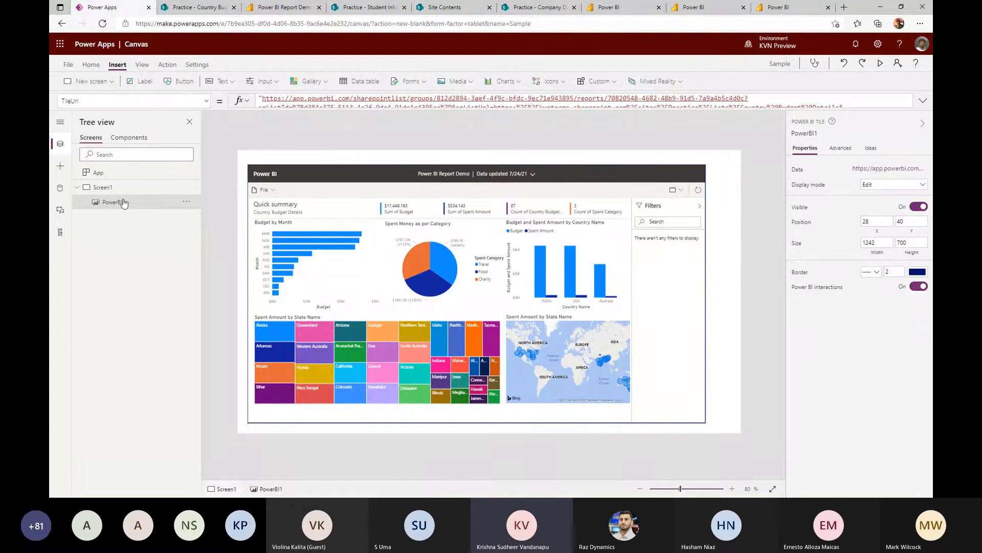
click(60, 188)
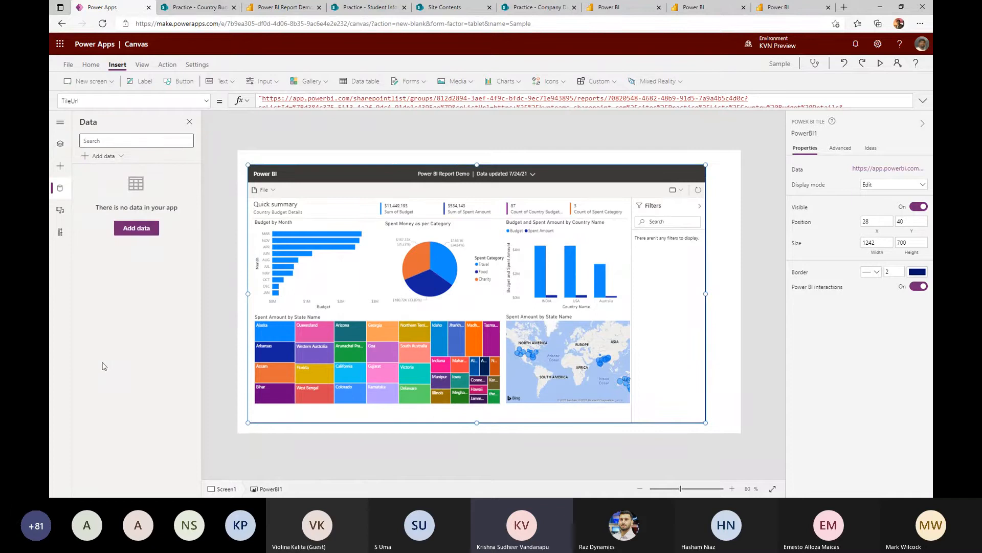
click(62, 146)
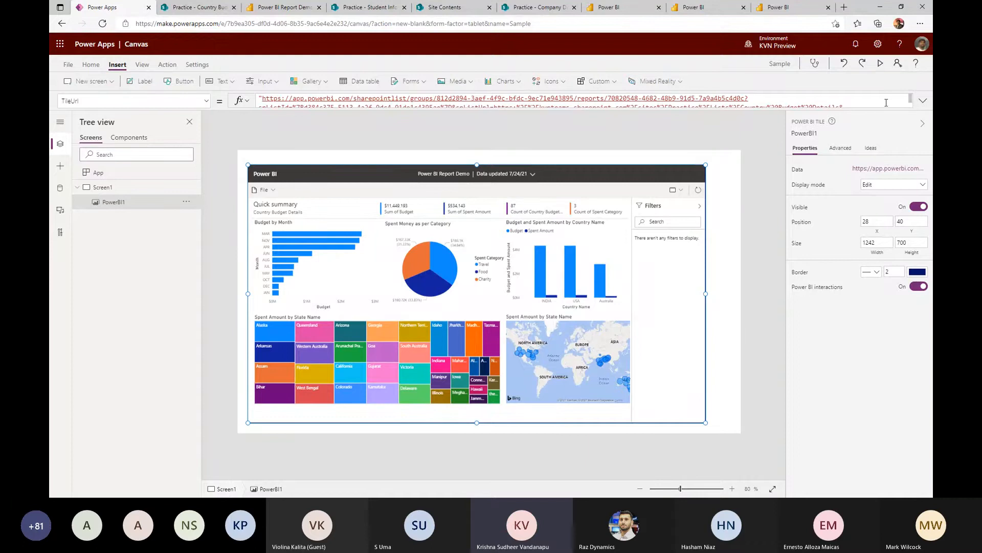
- Preview the app, test cross-filtering the embedded report by spent category, by the NOV bar and by state, and close the preview
click(880, 63)
click(365, 230)
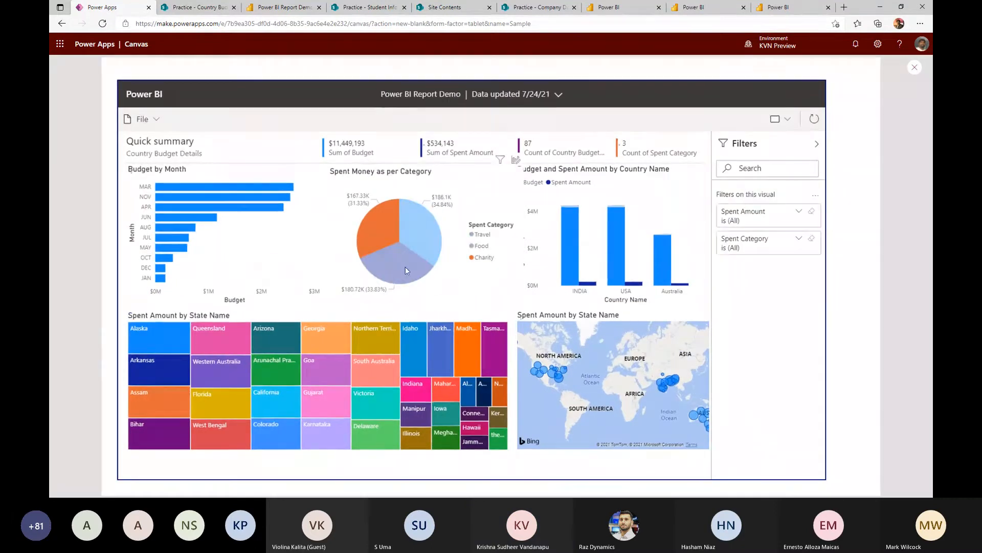
click(252, 197)
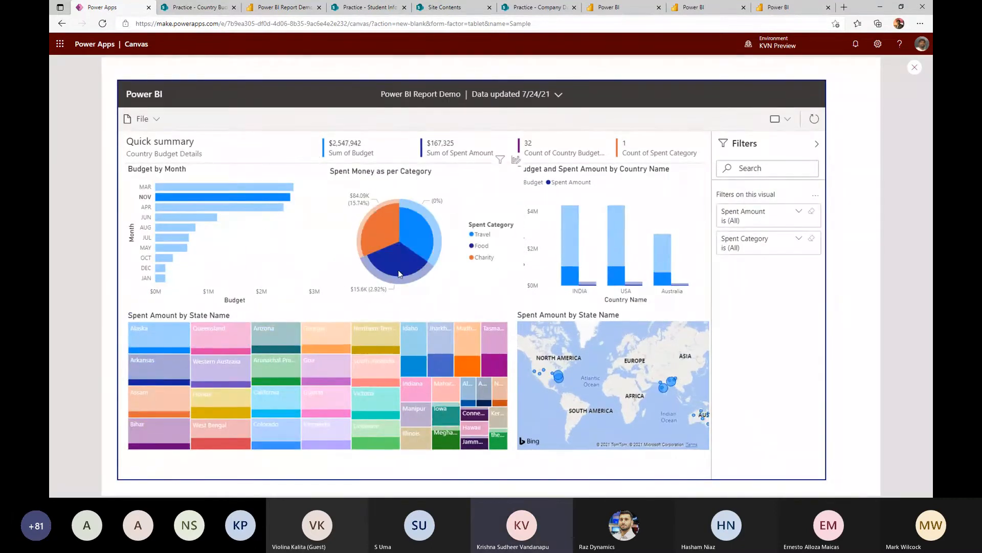
click(204, 385)
click(145, 348)
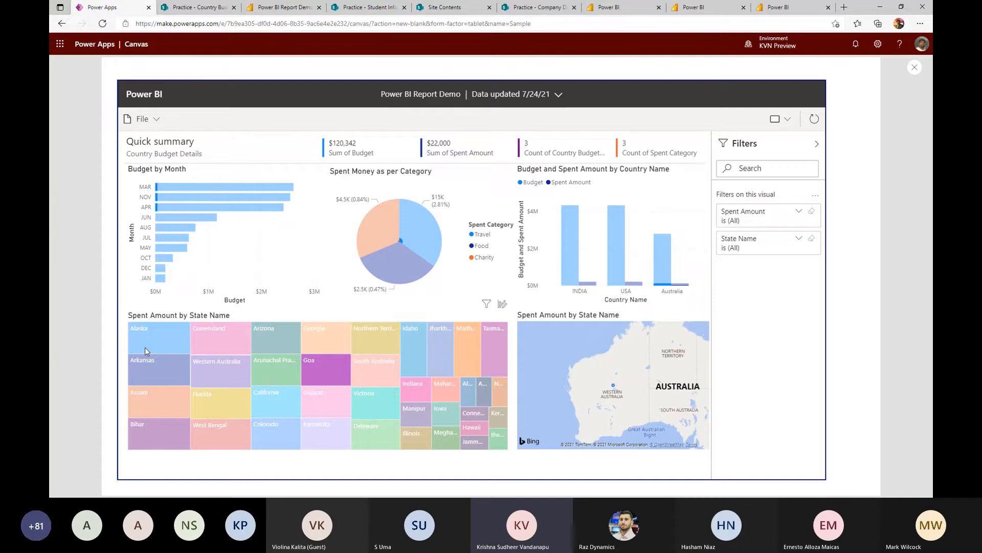
click(915, 67)
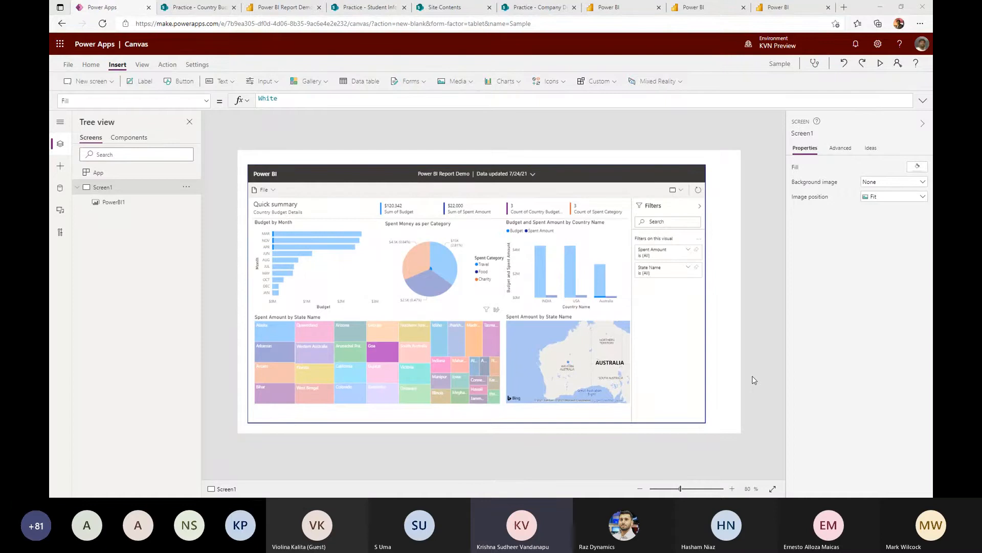
- Widen the Power BI tile on both sides to a width of about 1329, starting at X position 20
click(704, 293)
drag(716, 296, 735, 295)
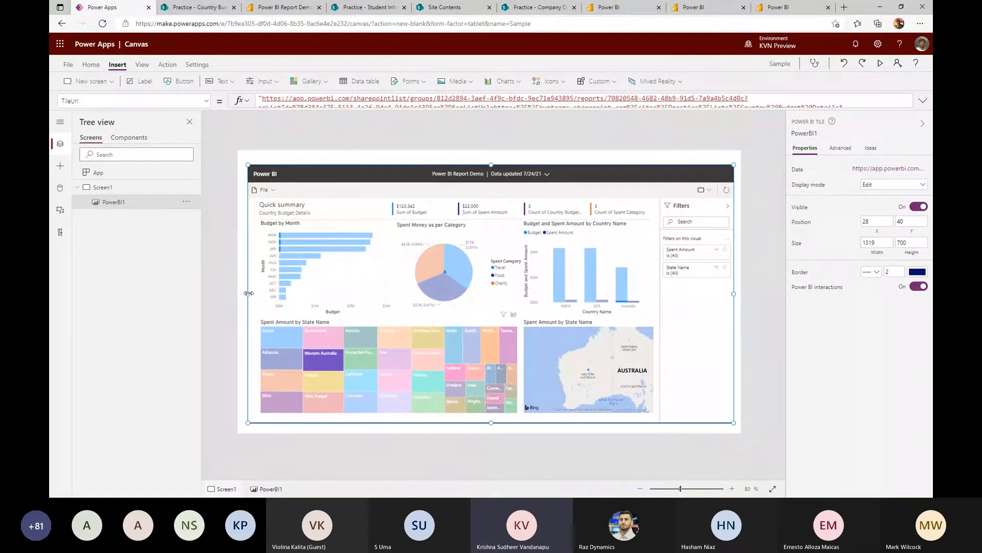
drag(248, 294, 243, 295)
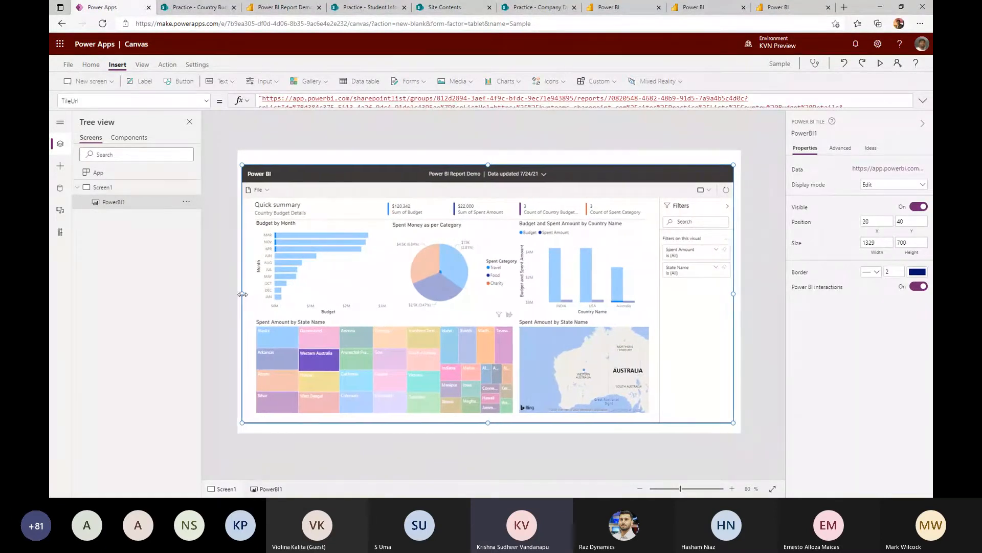
click(176, 11)
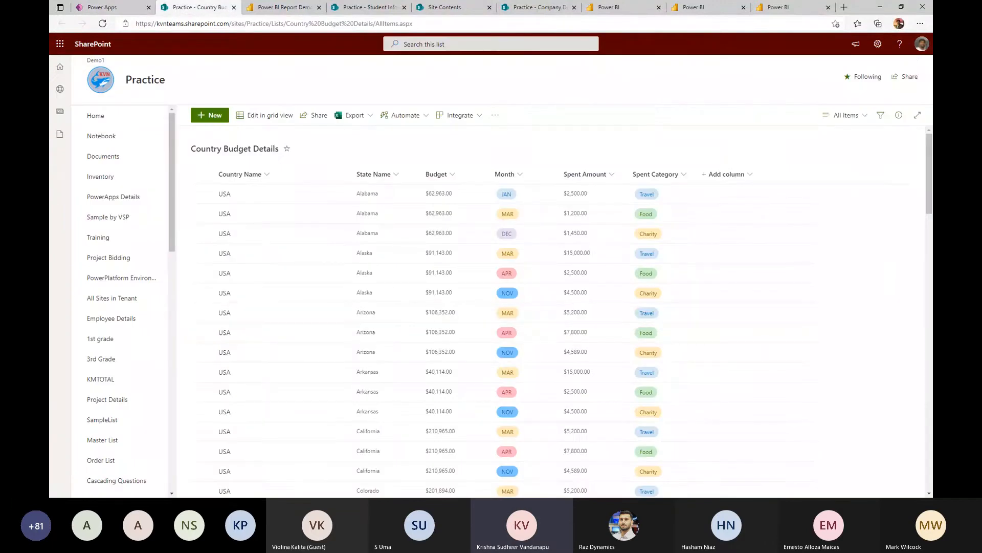
key(alt+Tab)
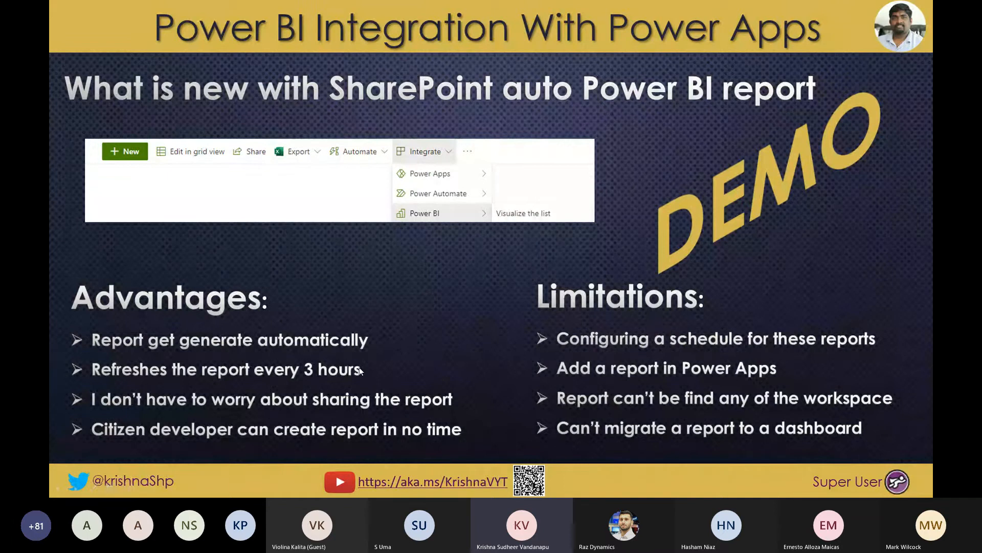
click(461, 351)
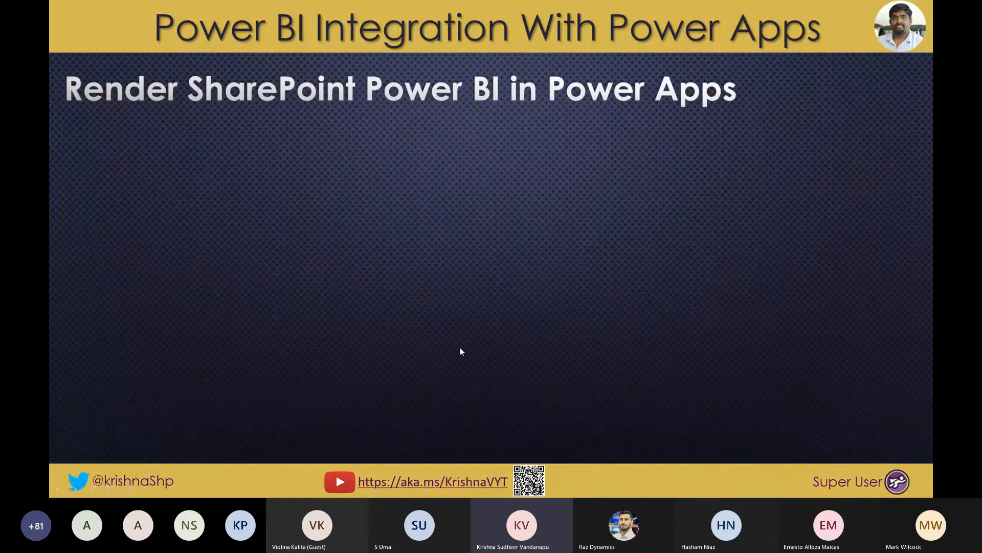
click(460, 352)
click(461, 352)
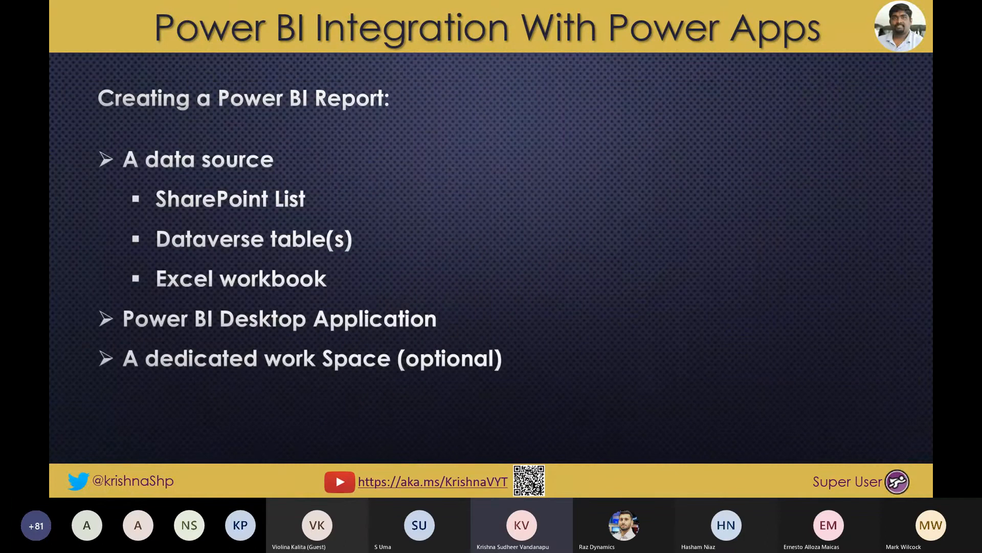
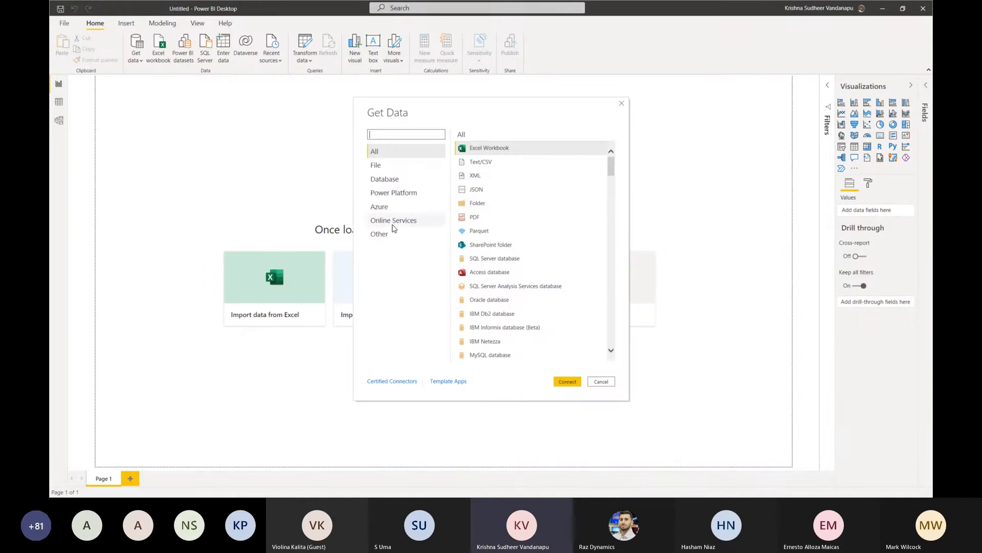
- In Power BI Desktop, choose SharePoint Online List from the online services as the data source and connect
click(383, 221)
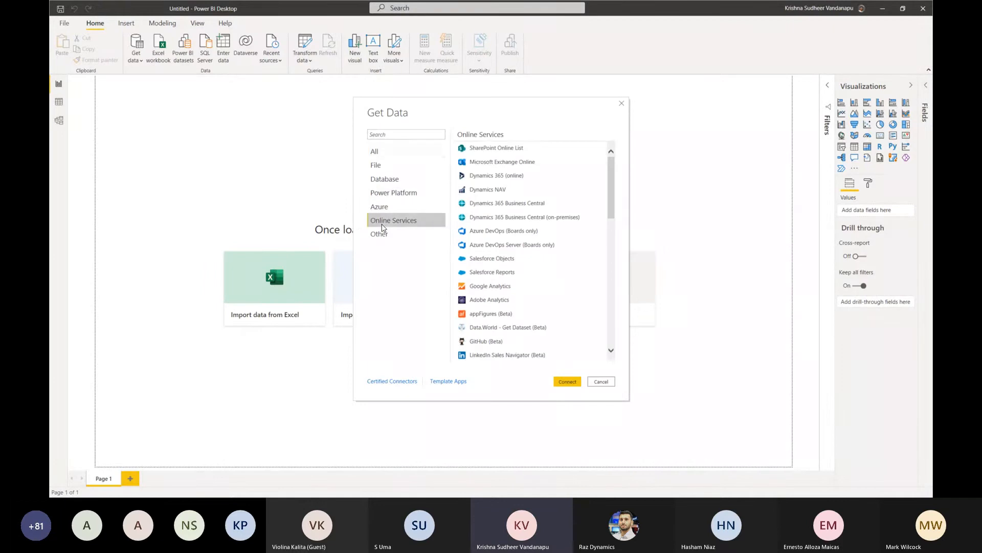
click(493, 149)
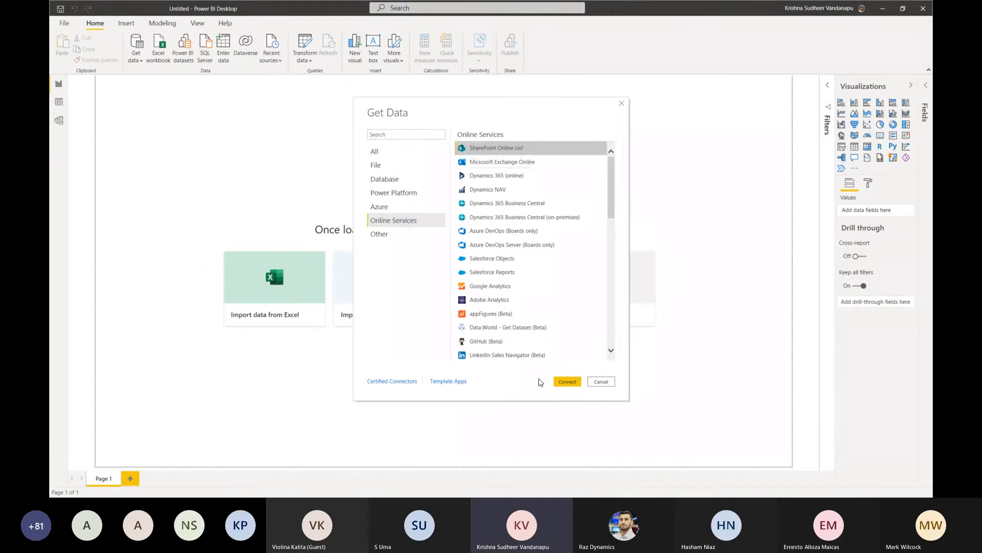
click(568, 382)
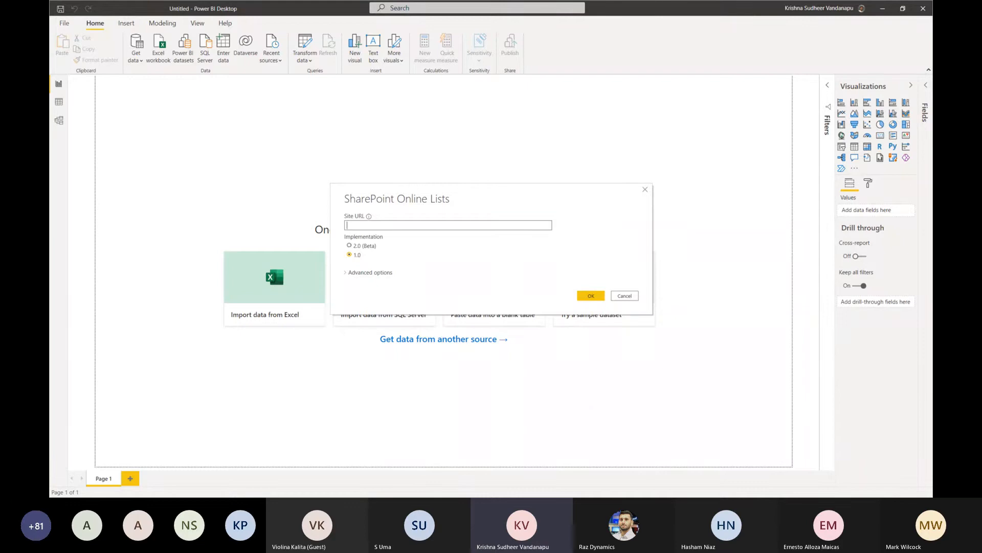
key(alt+Tab)
click(271, 23)
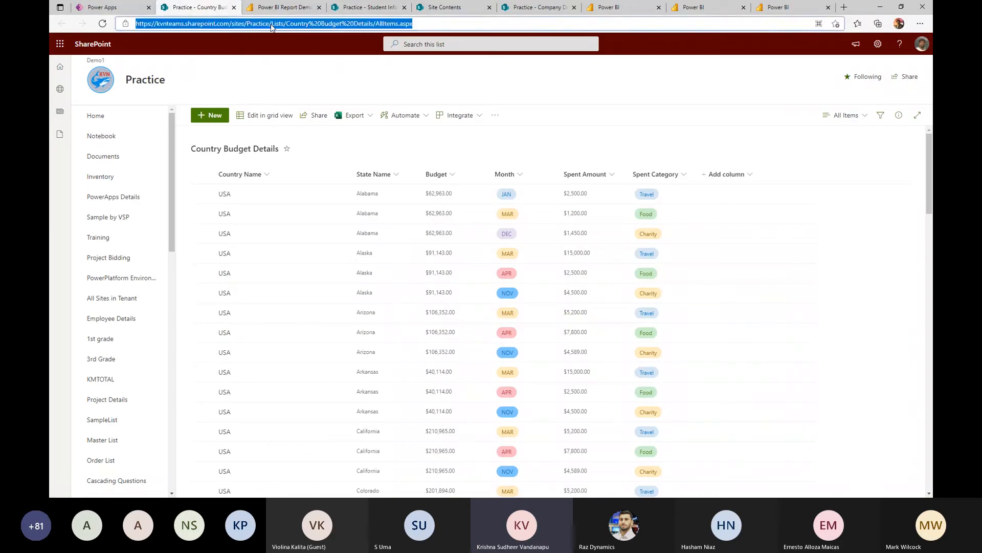
click(271, 24)
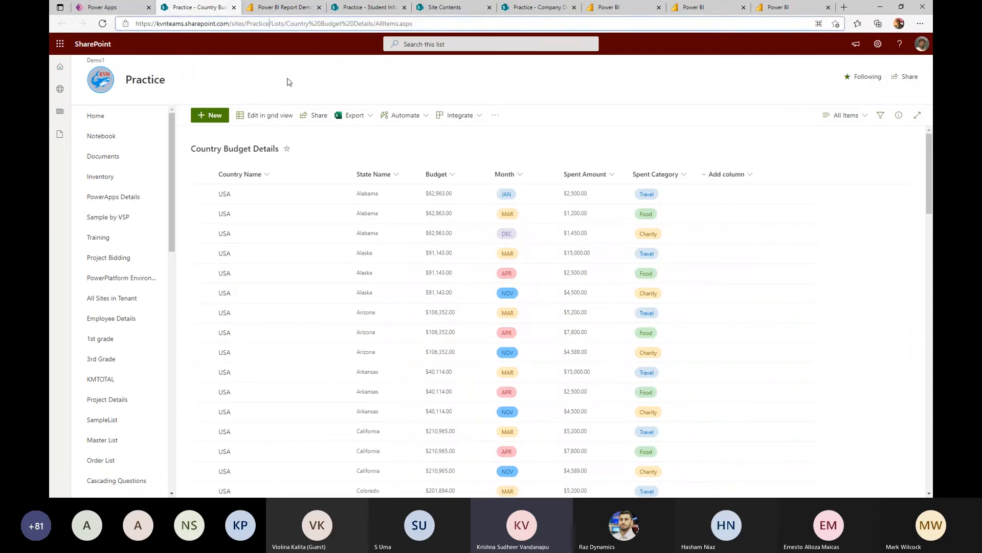
key(shift+Home)
key(ctrl+c)
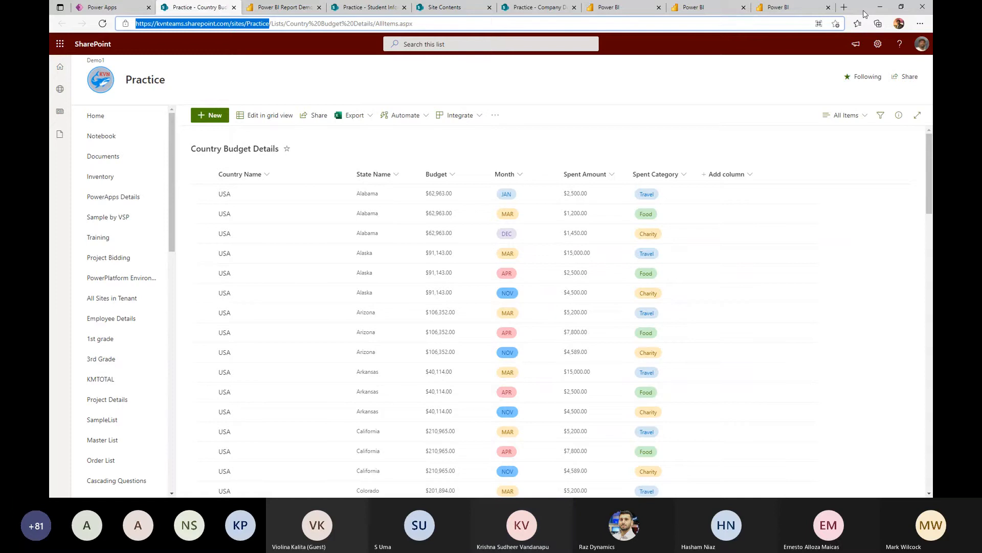
click(881, 7)
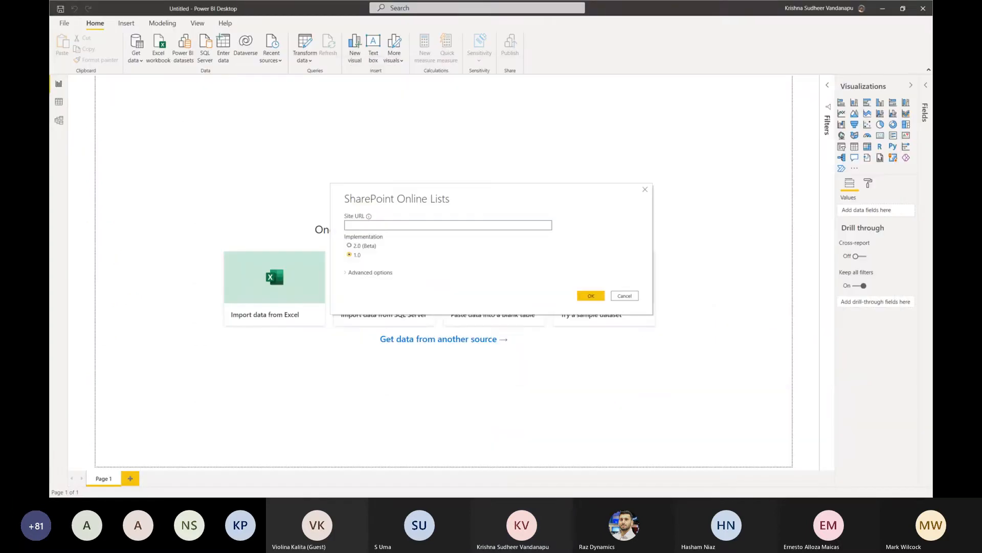
click(479, 225)
key(ctrl+v)
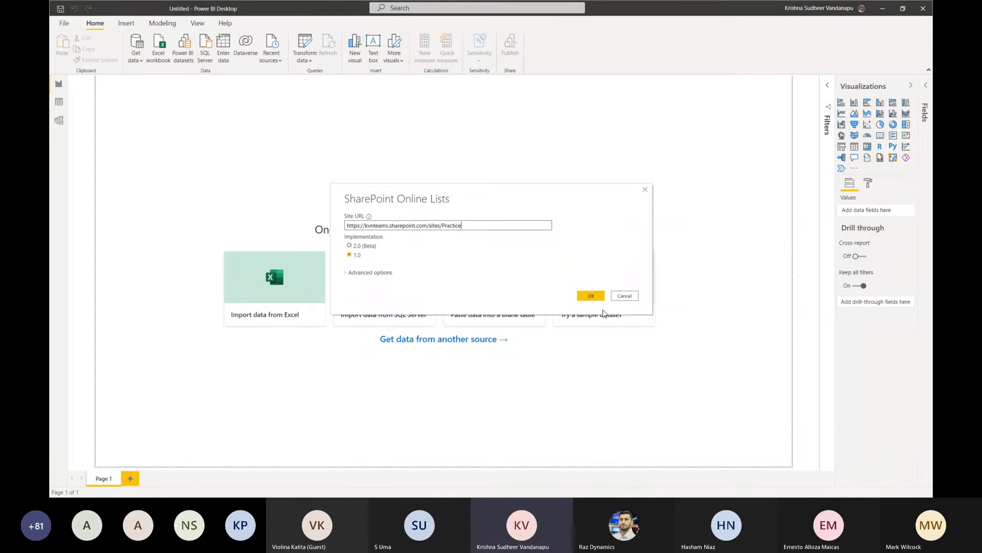
click(591, 296)
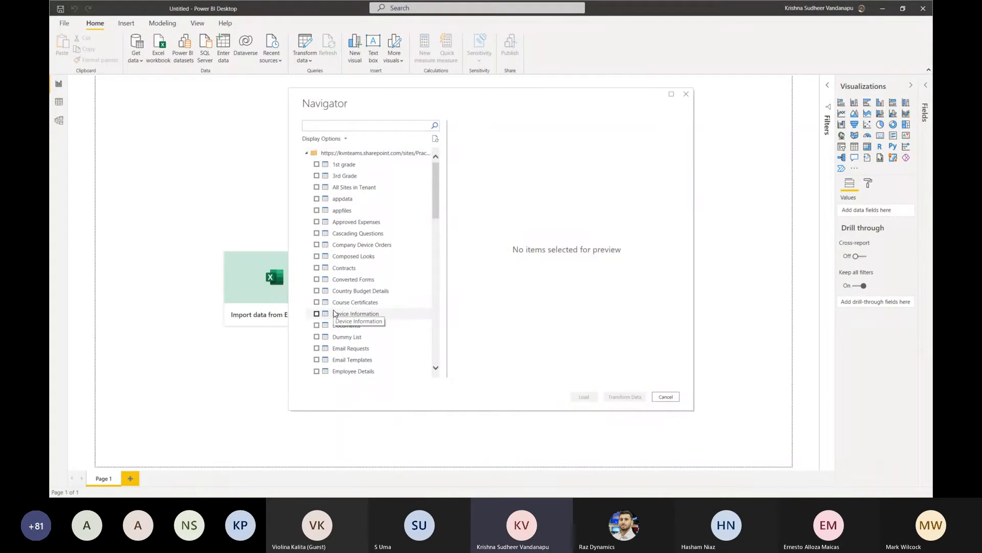
- Search the site's lists for "budge", select Country Budget Details and load it into the report
click(332, 127)
text(budge)
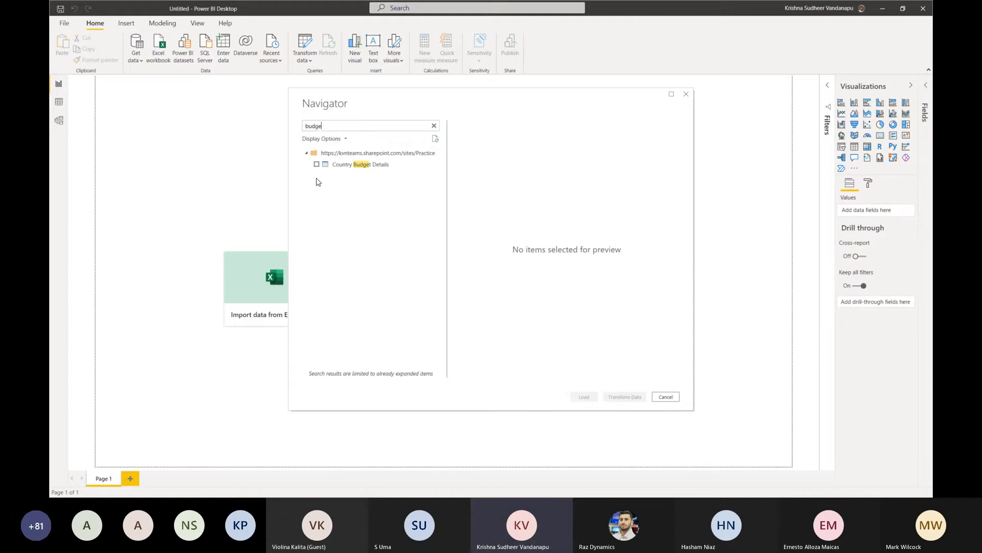
click(316, 164)
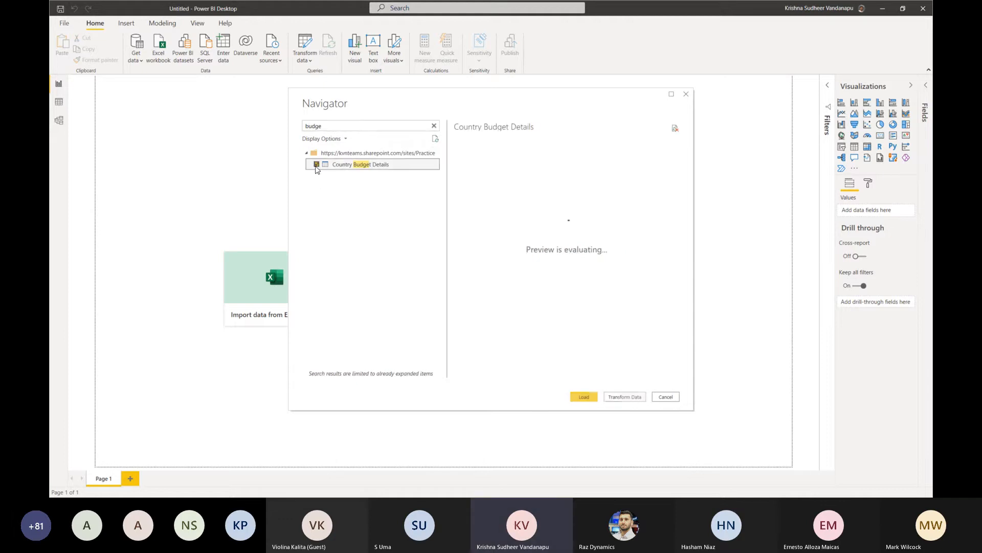
click(584, 397)
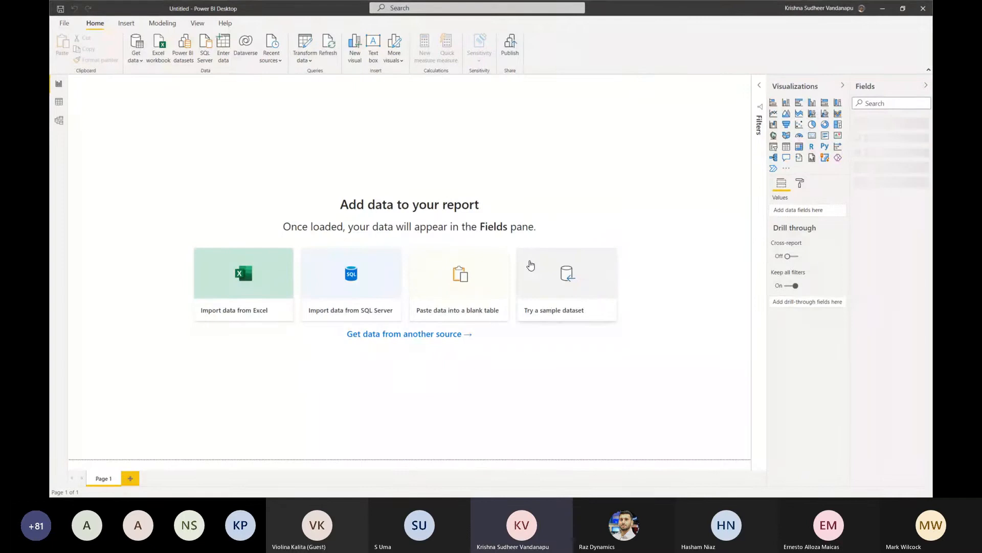
- Expand the Country Budget Details fields and examine the loaded table's data across to its last columns
click(856, 123)
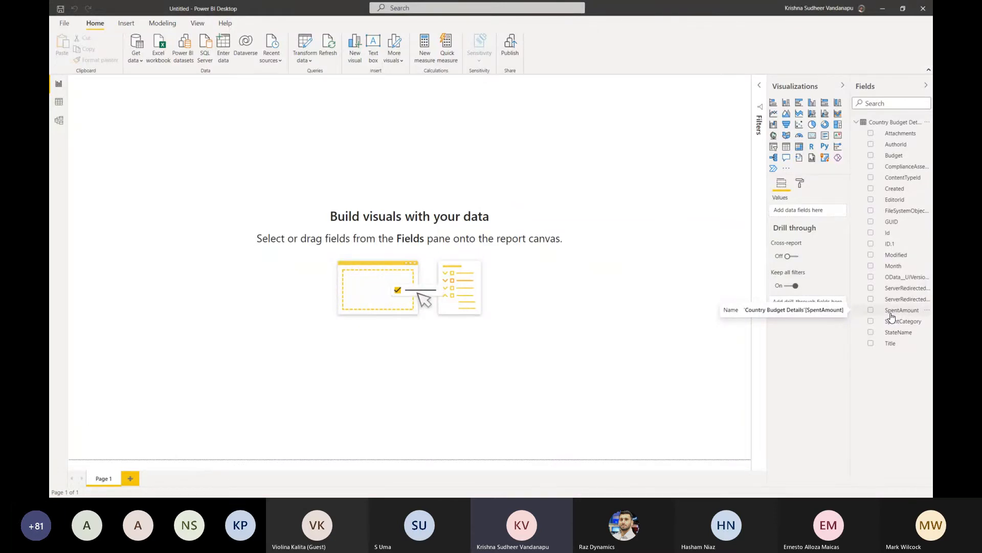
click(59, 102)
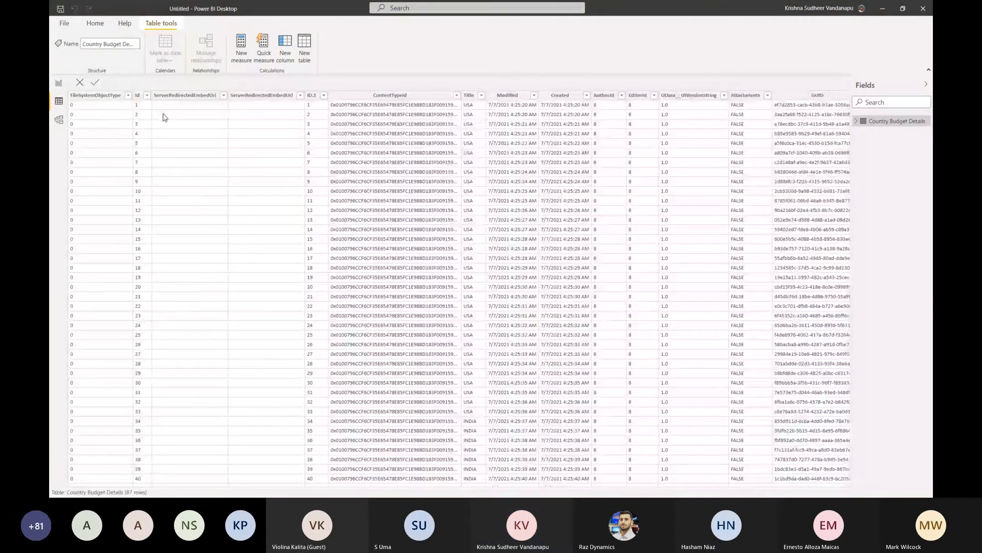
drag(359, 485, 566, 487)
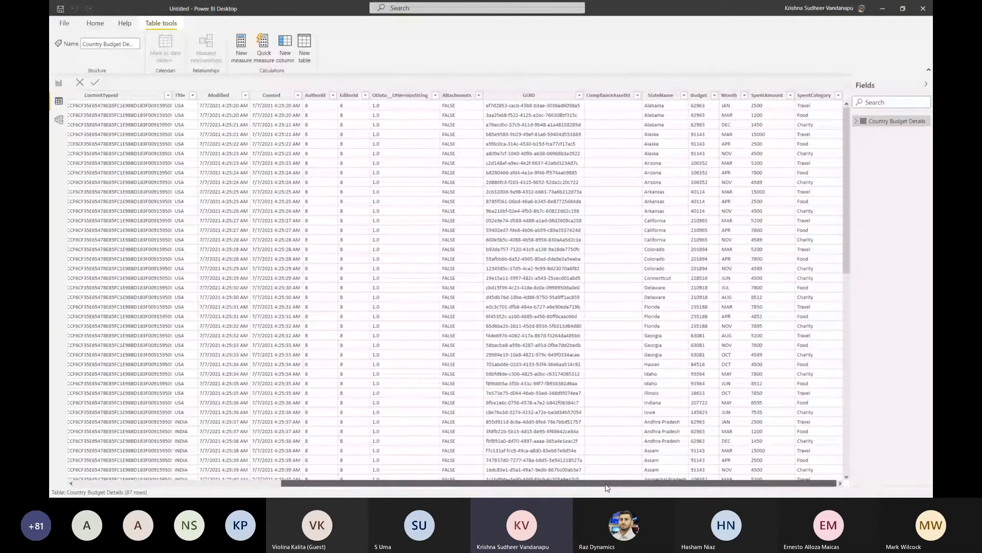
- Change the Budget column's data type to Whole number and accept the data type change
click(711, 96)
click(715, 97)
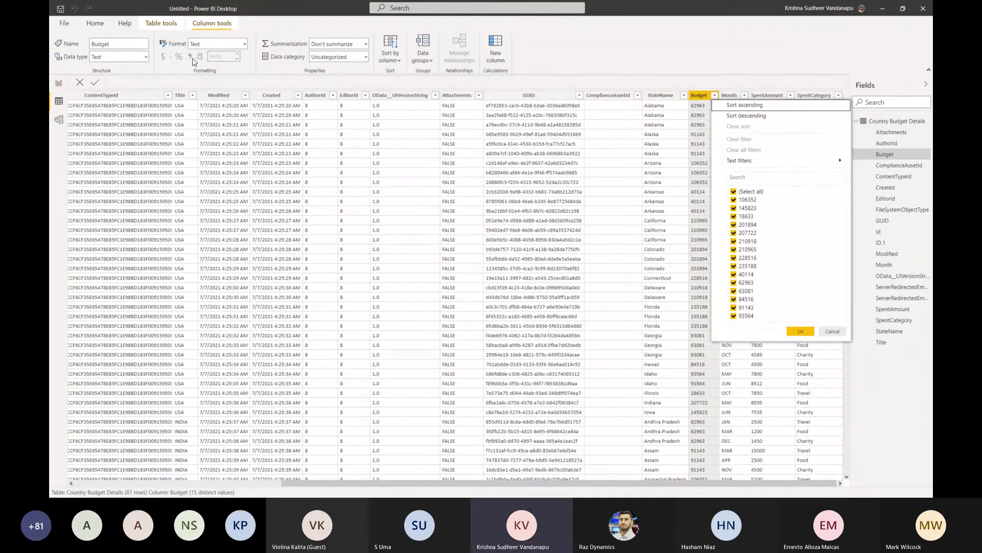
click(146, 57)
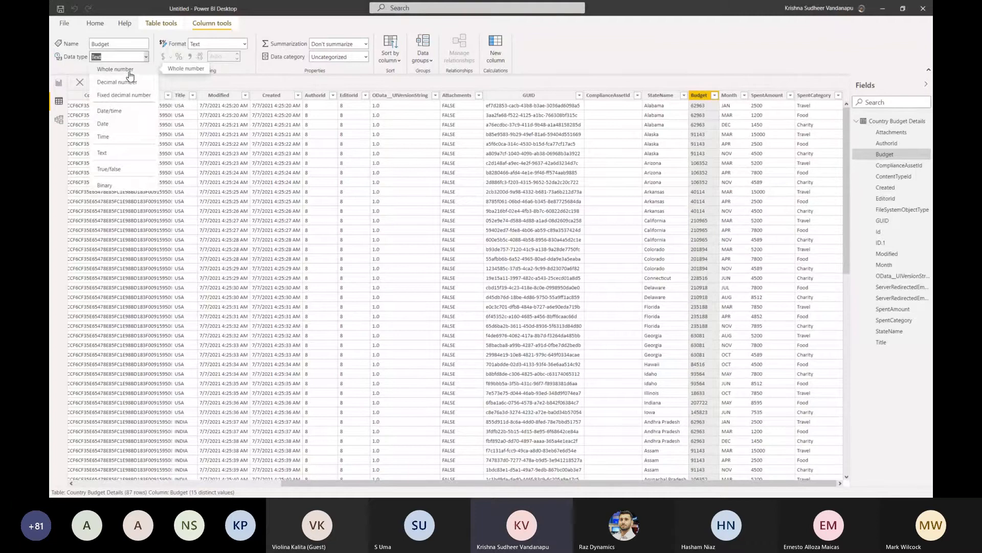
click(128, 70)
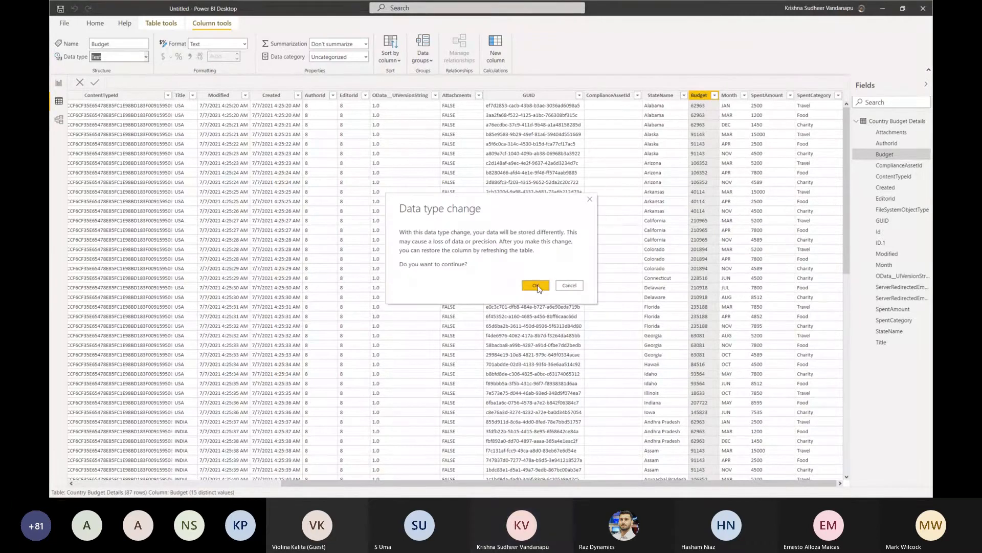
click(536, 286)
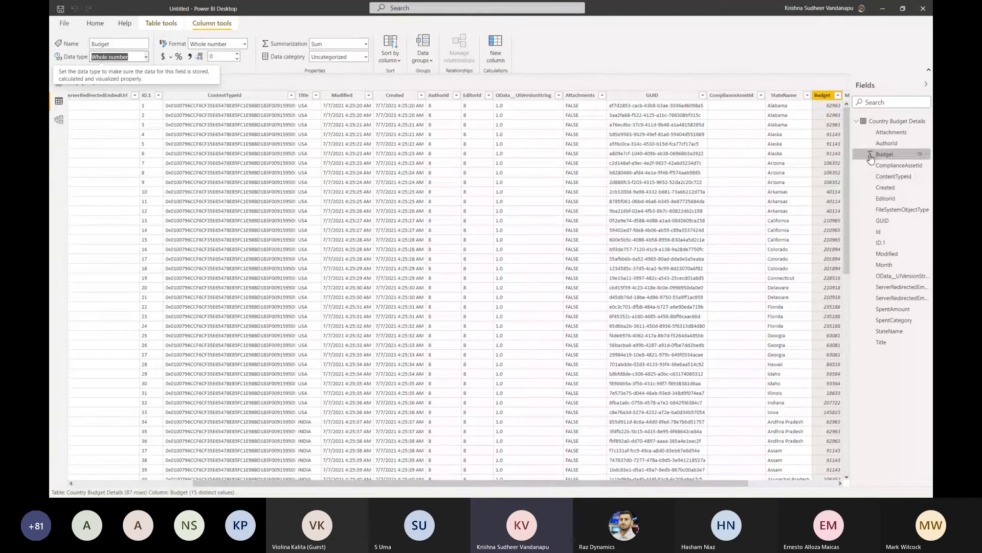
- Change the SpentAmount column's data type to Whole number and accept the data type change
click(791, 485)
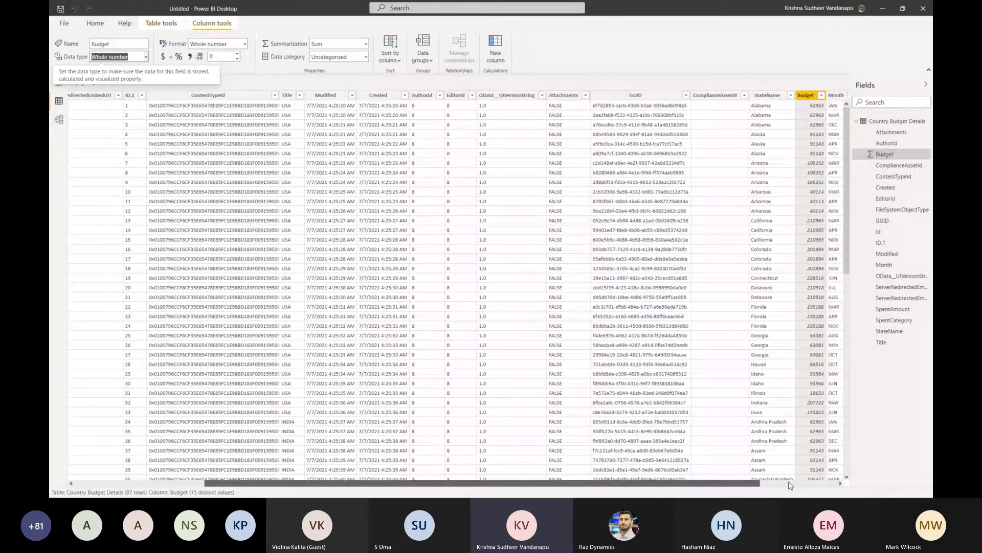
click(791, 485)
click(780, 97)
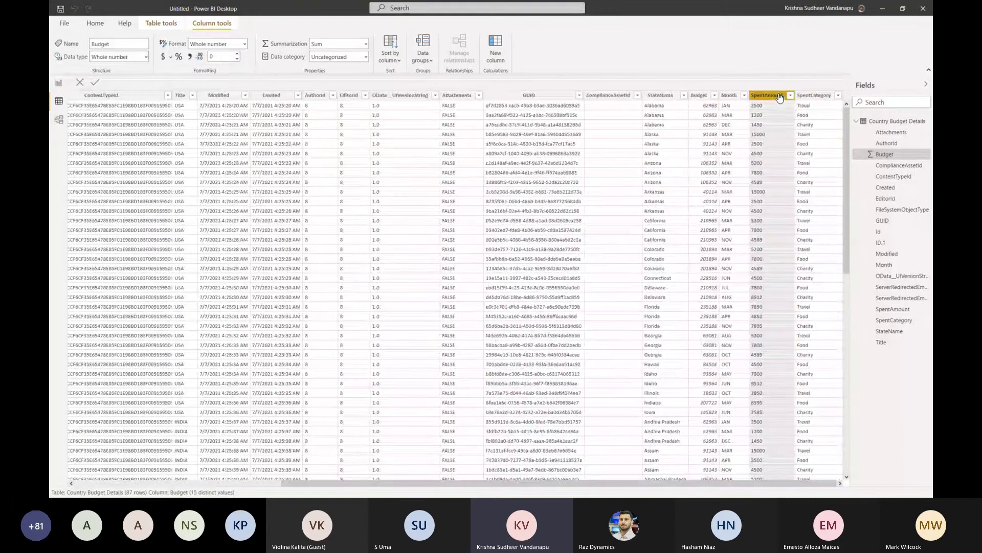
click(146, 57)
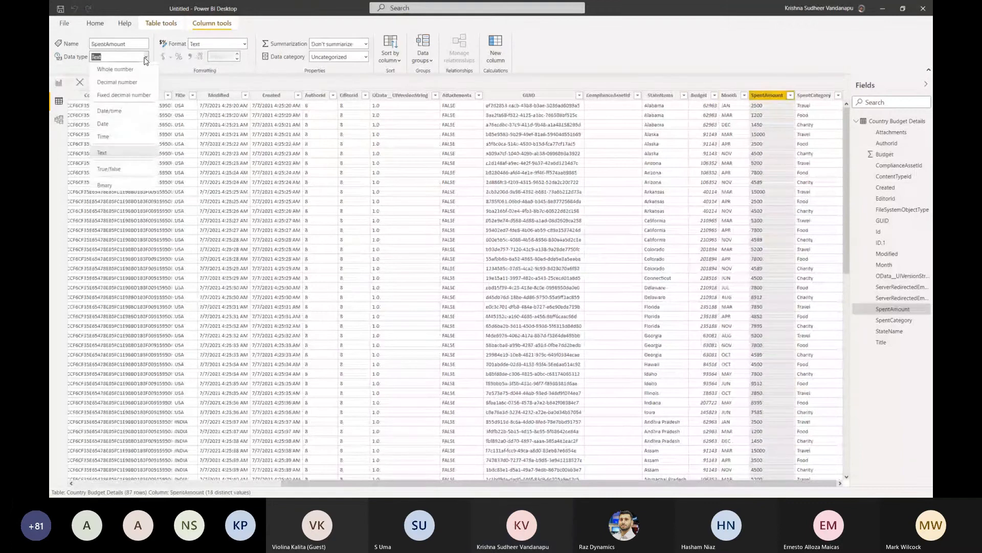
click(116, 69)
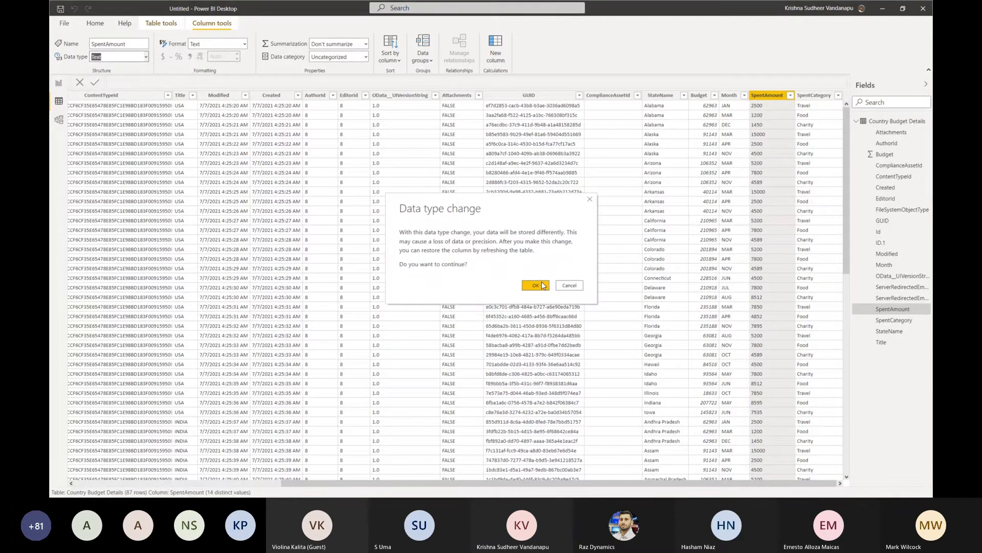
click(538, 285)
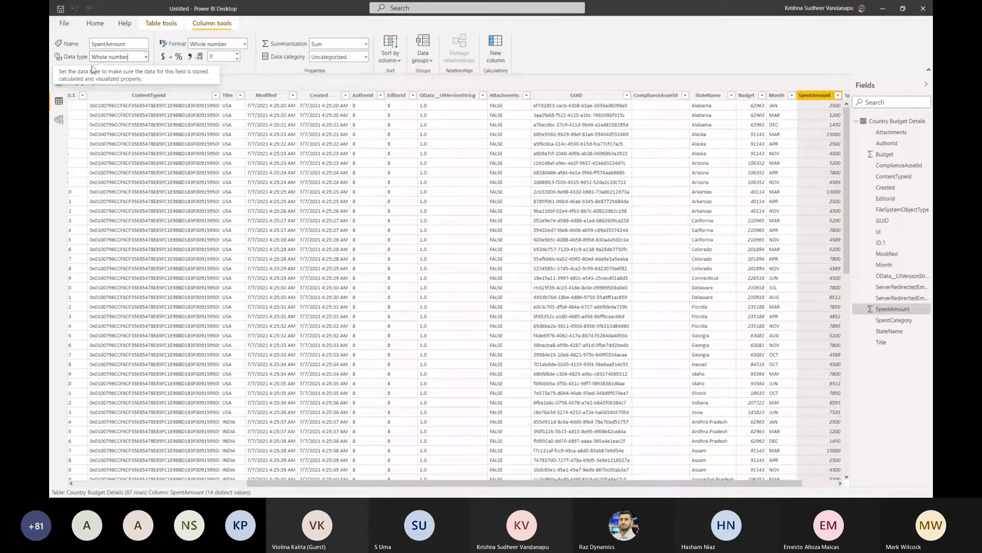
- In the report view, add a slicer stretched across the page's full width and convert it to a stacked column chart
click(58, 84)
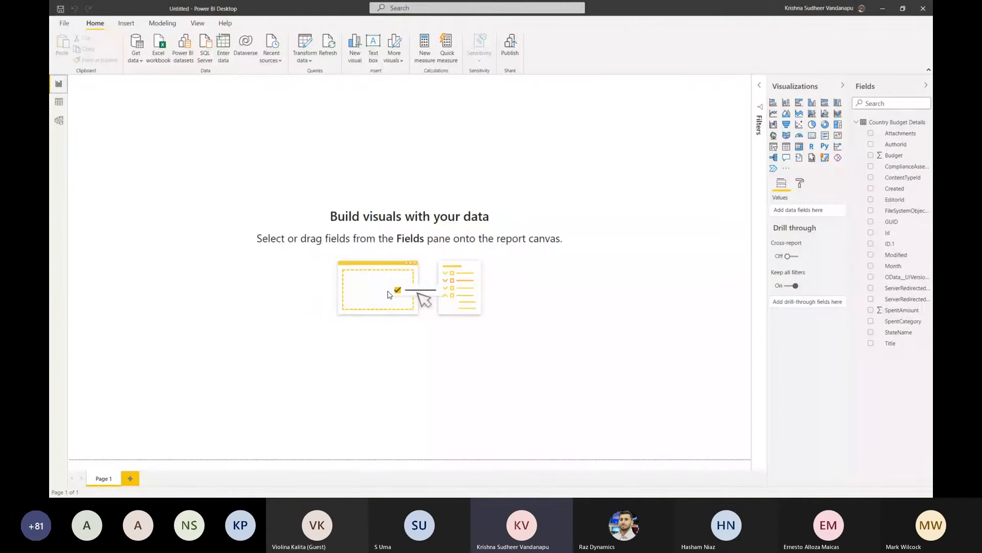
click(774, 146)
drag(205, 141, 669, 138)
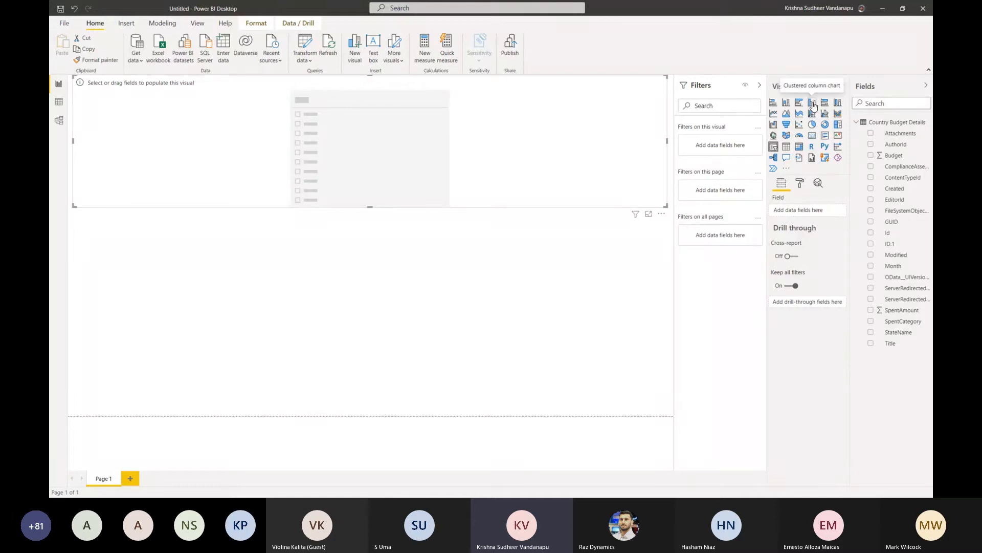
click(786, 102)
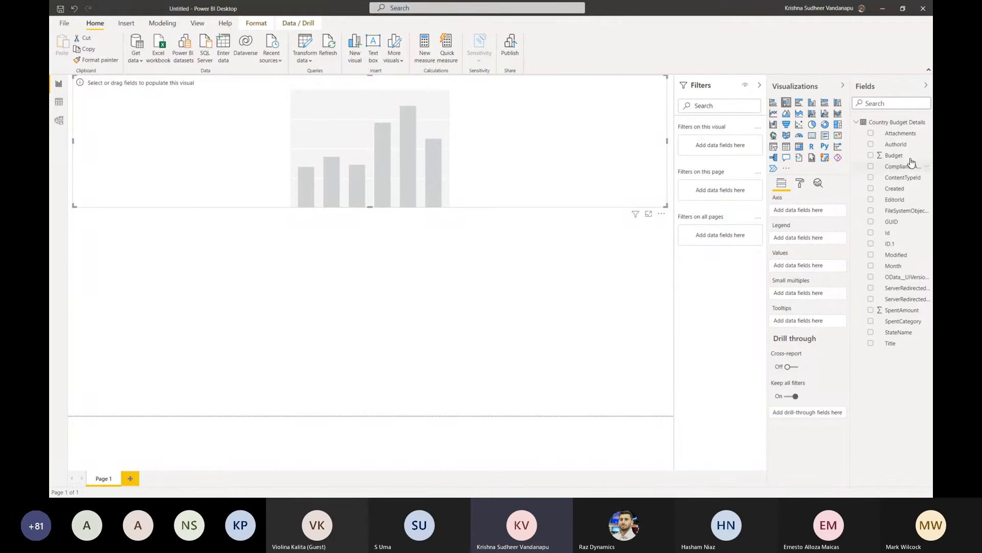
- Set Month as the column chart's axis and Budget as its values, then narrow the chart to about a third of the page
drag(854, 264, 810, 216)
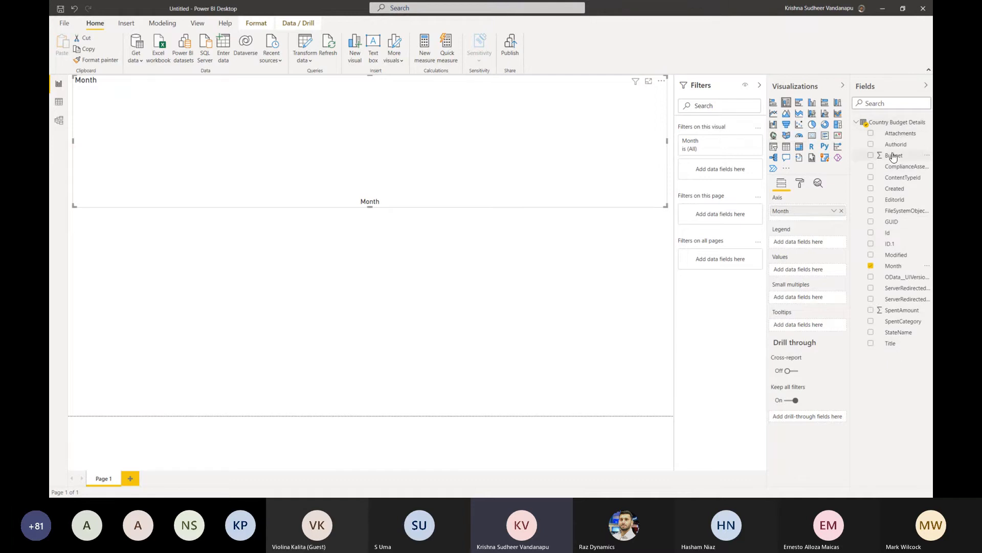
drag(893, 158, 801, 272)
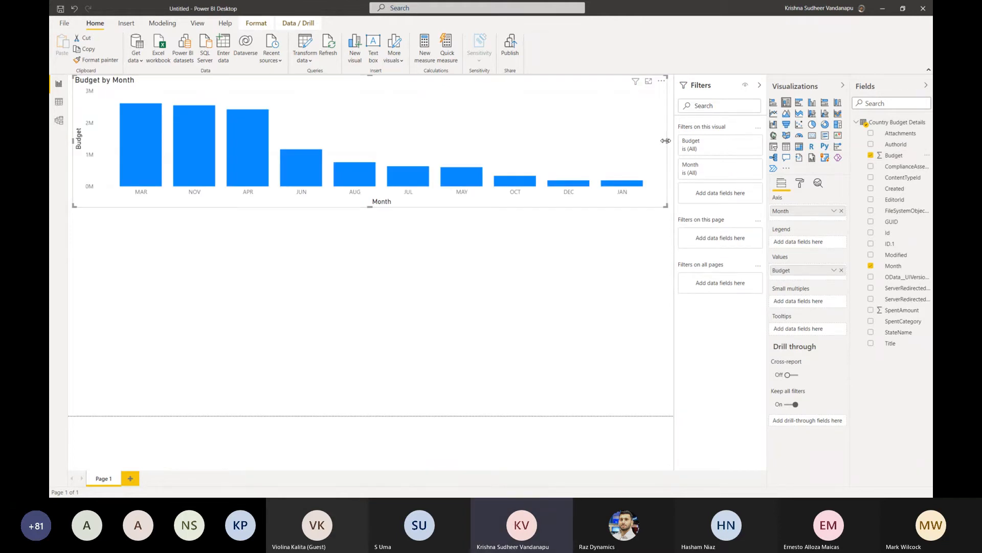
drag(666, 141, 289, 152)
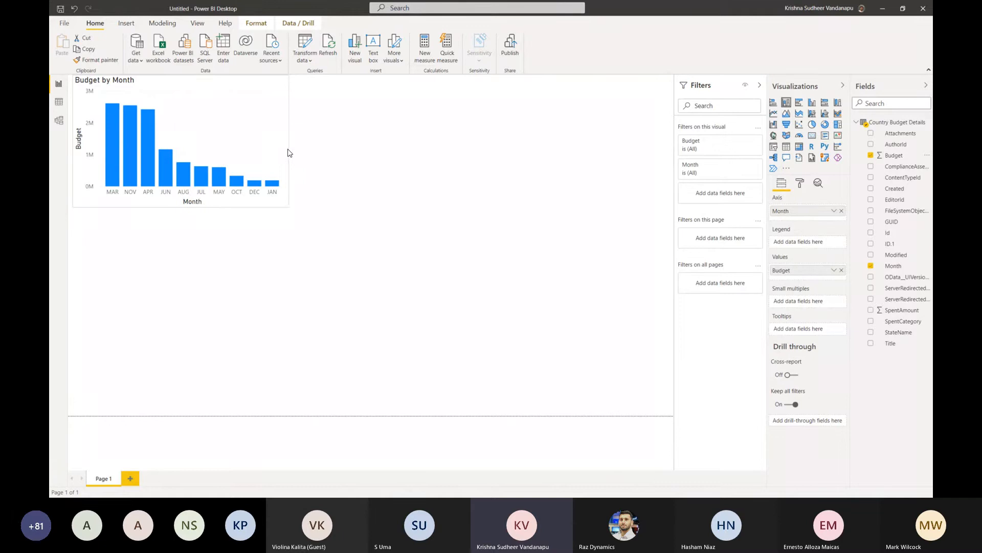
click(443, 148)
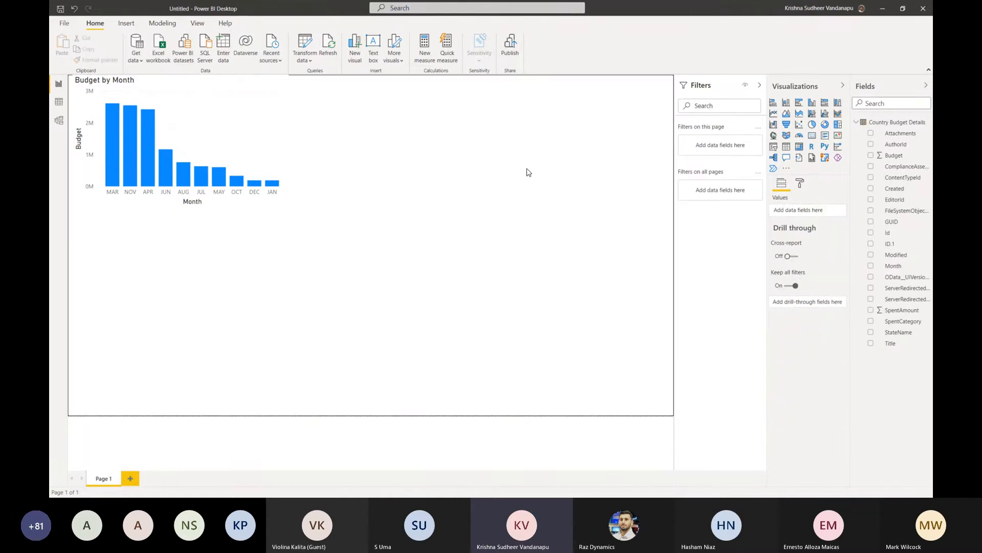
- Add a slightly narrowed pie chart beside the Budget by Month chart, with SpentCategory as legend and SpentAmount as values
click(812, 124)
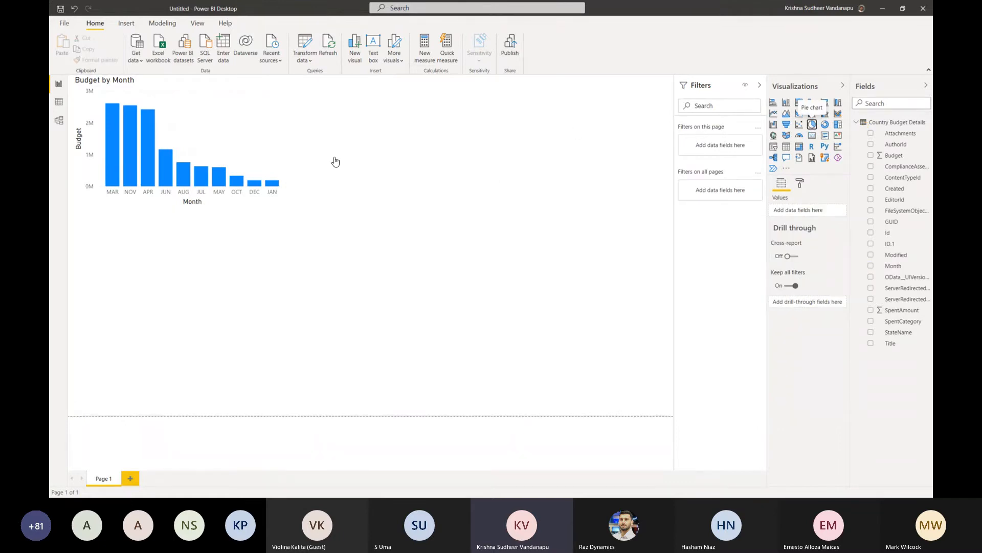
drag(263, 240, 508, 93)
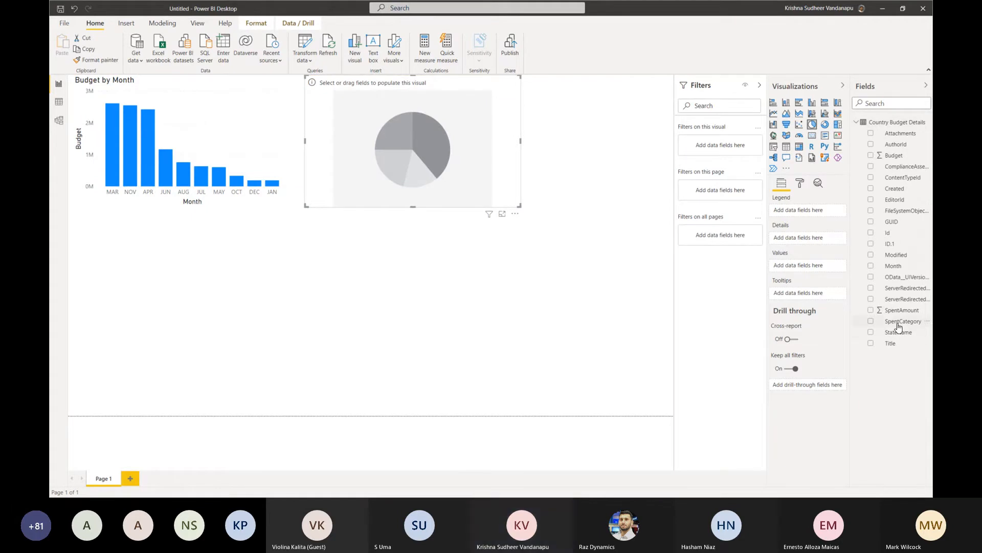
drag(899, 321, 801, 207)
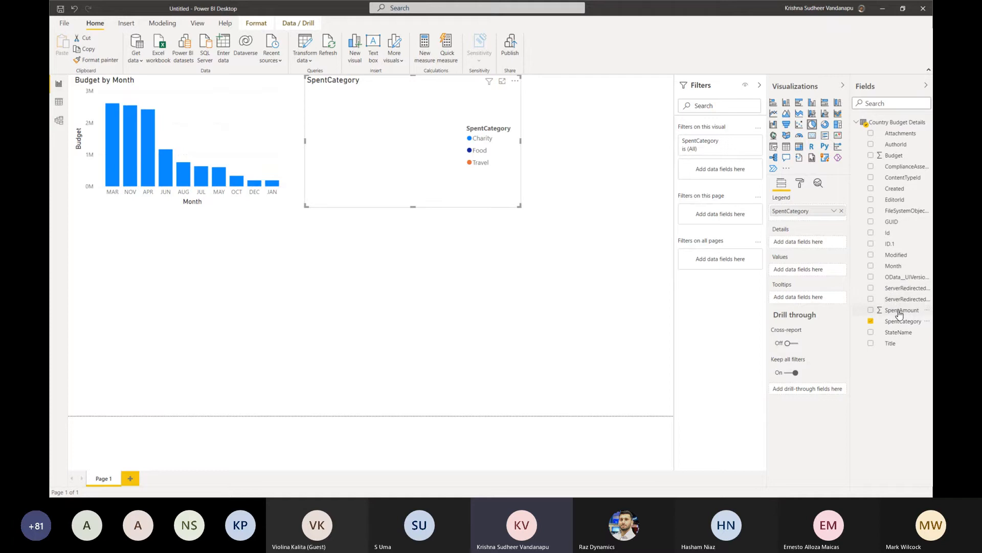
drag(900, 310, 807, 273)
drag(805, 274, 806, 271)
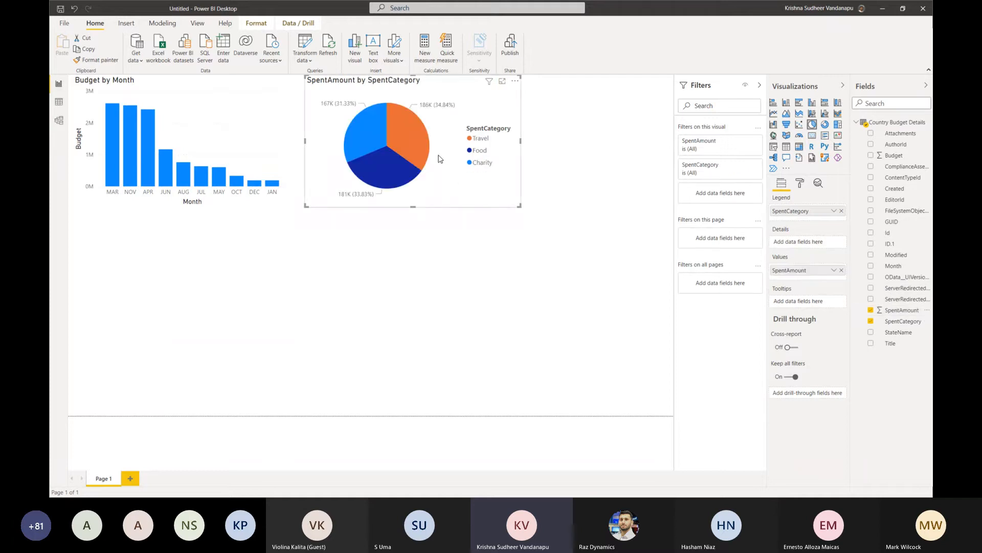
drag(520, 141, 480, 147)
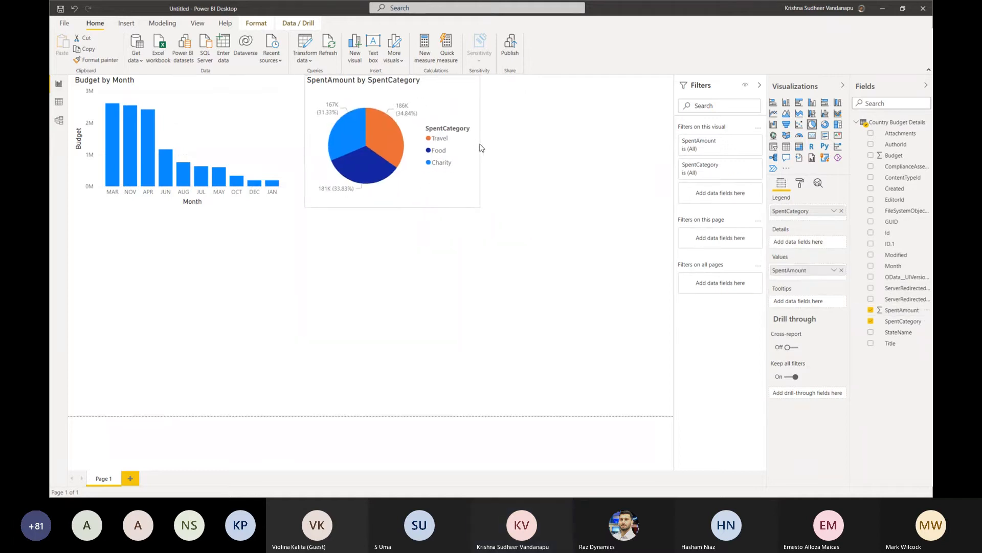
click(535, 181)
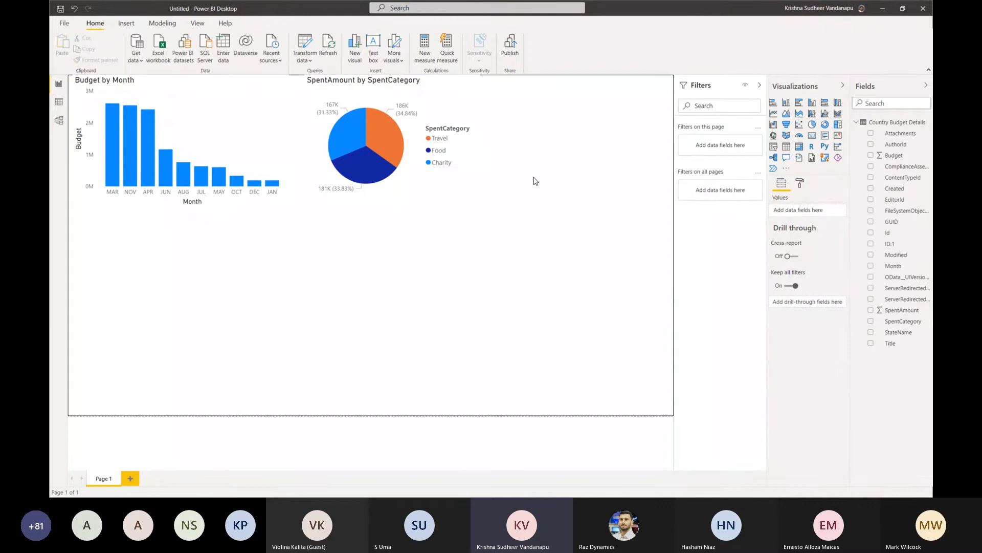
- Add a clustered column chart fitted beside the pie chart, with Title as axis and Budget and SpentAmount as values
click(811, 108)
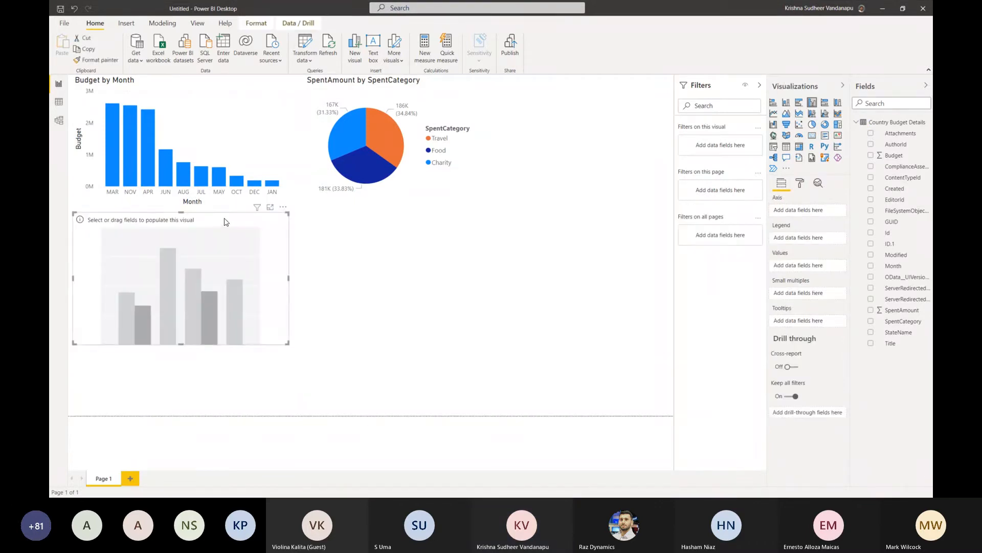
drag(154, 207, 697, 76)
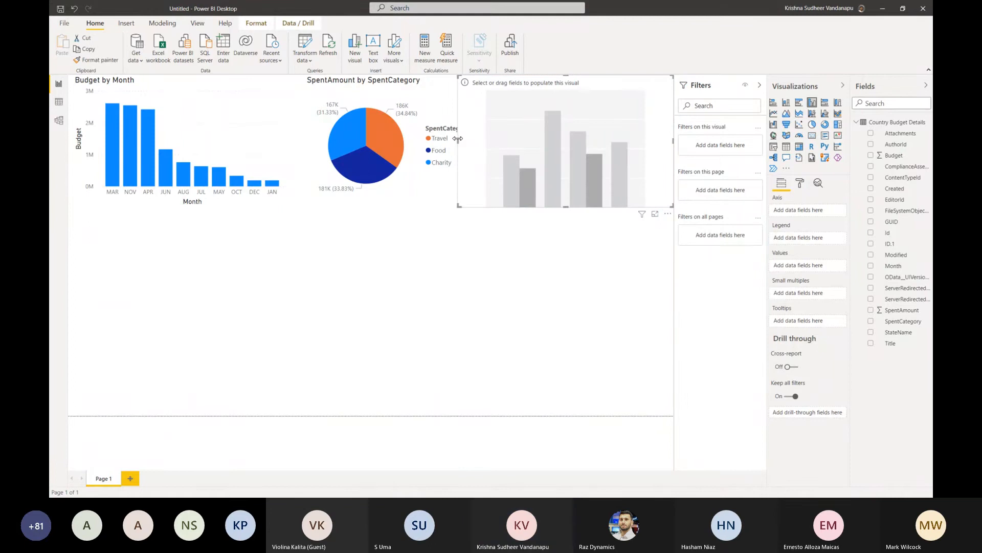
drag(457, 139, 473, 139)
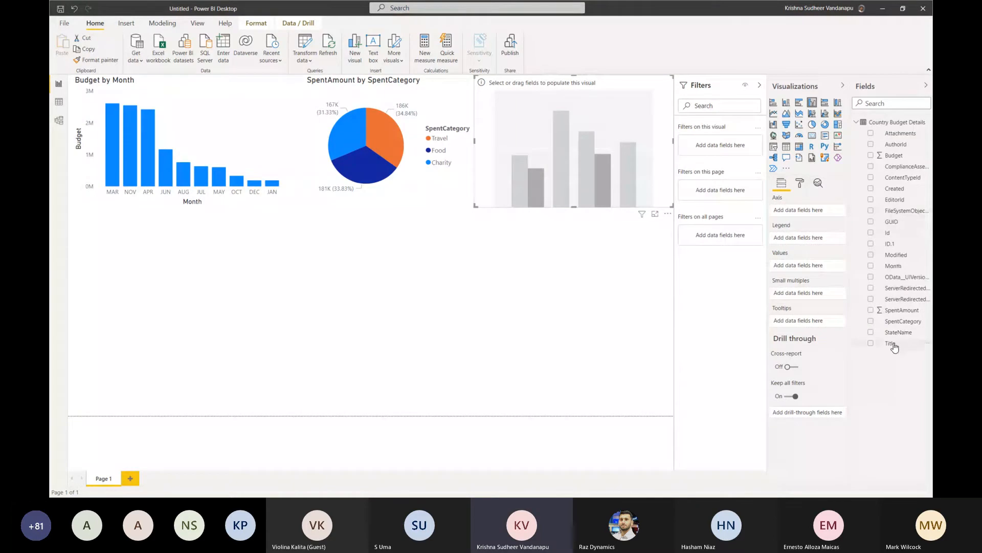
drag(894, 347, 811, 221)
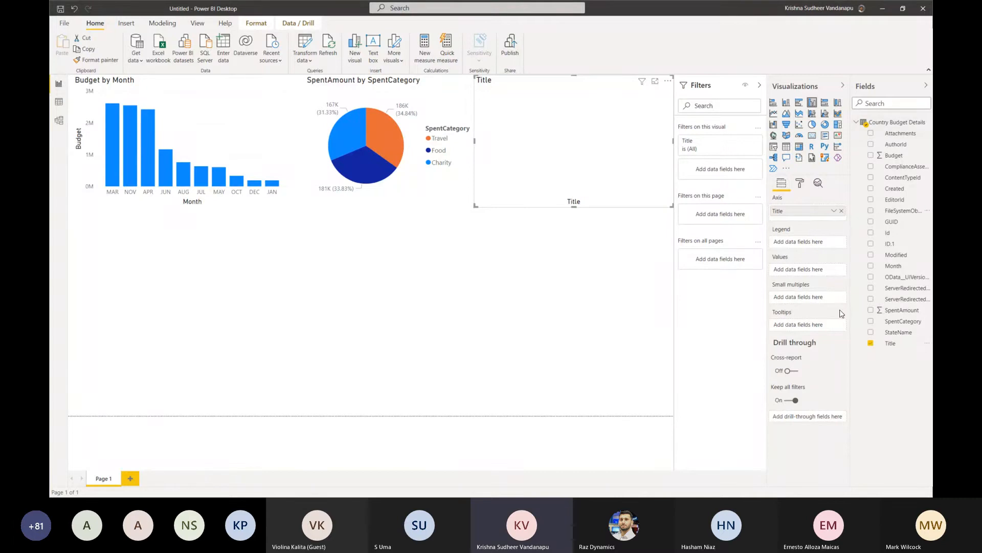
drag(895, 156, 813, 270)
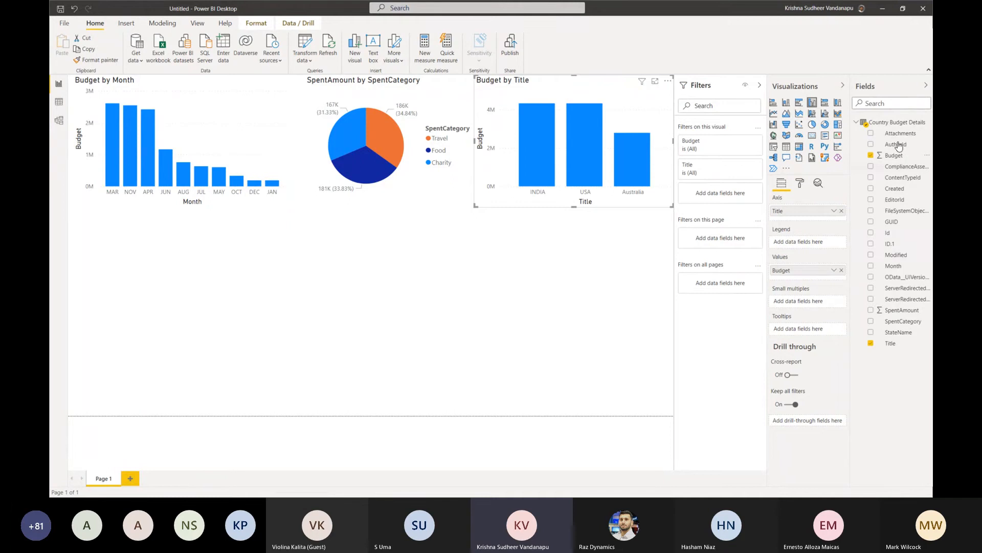
drag(897, 310, 814, 281)
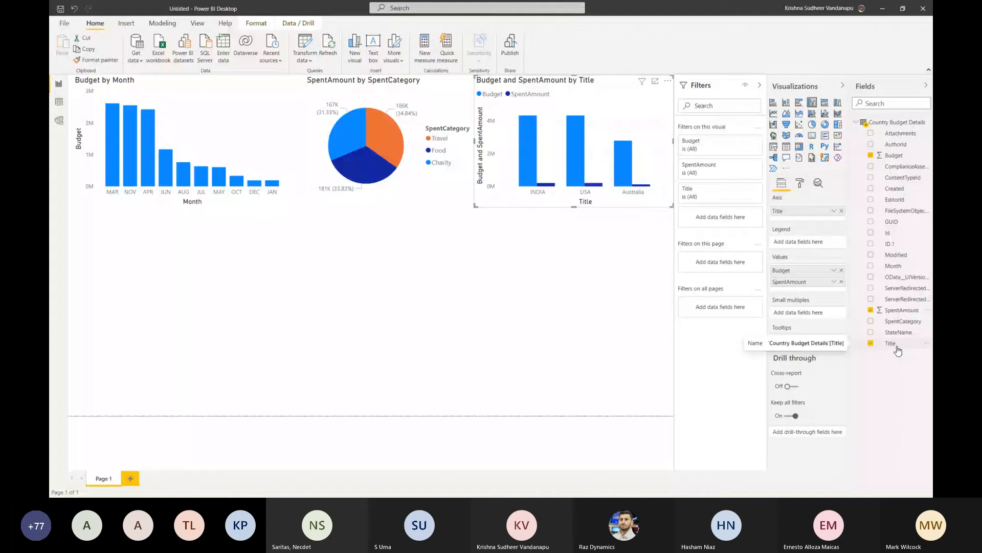
click(584, 287)
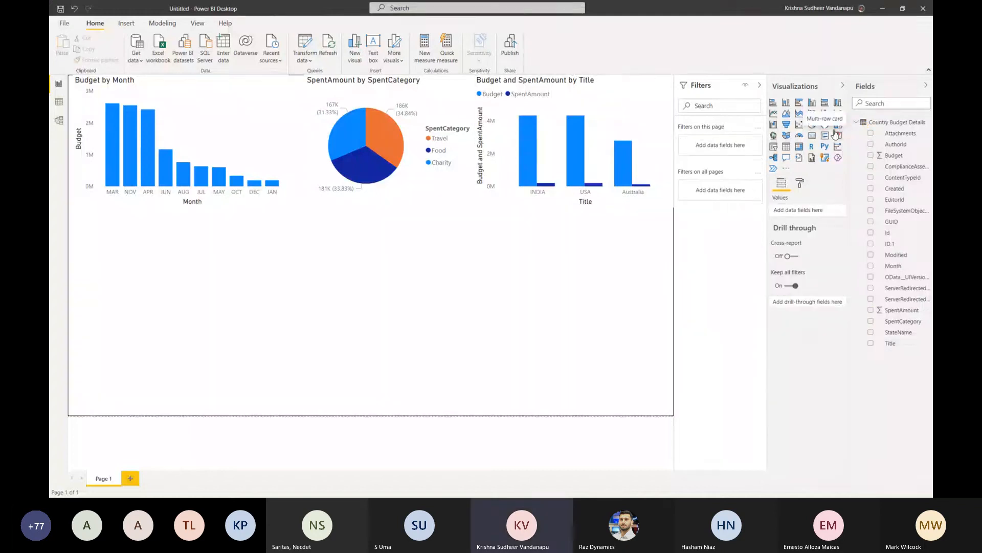
click(799, 148)
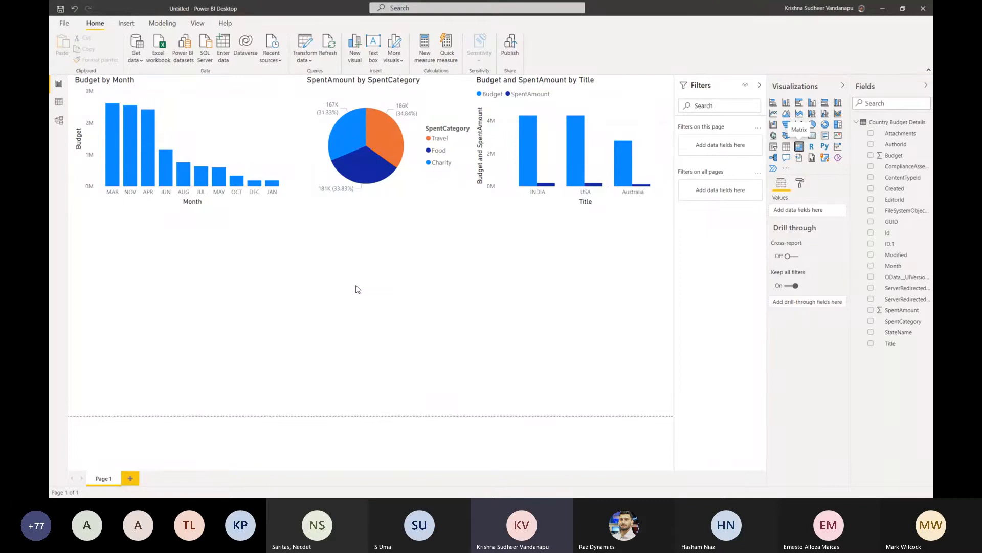
drag(289, 277, 474, 278)
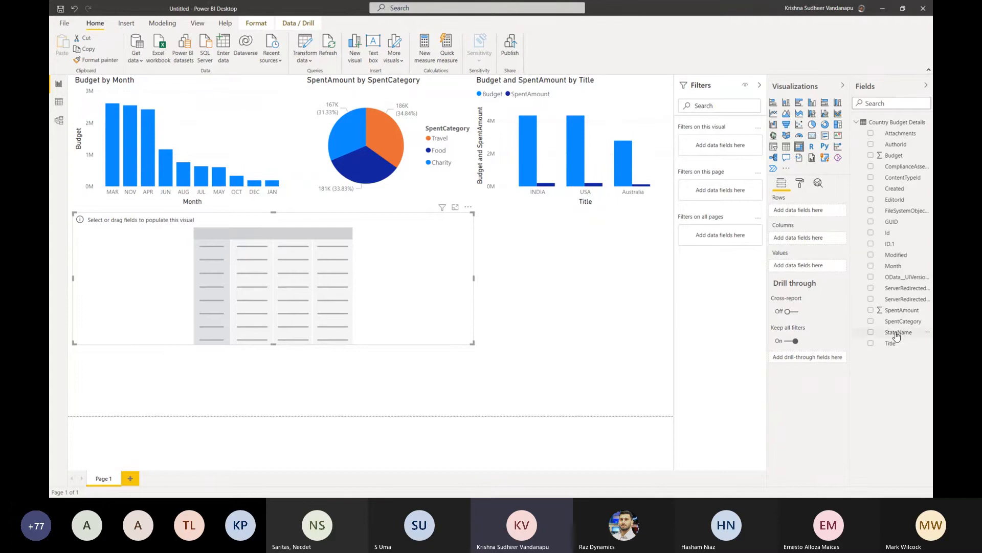
drag(896, 336, 805, 214)
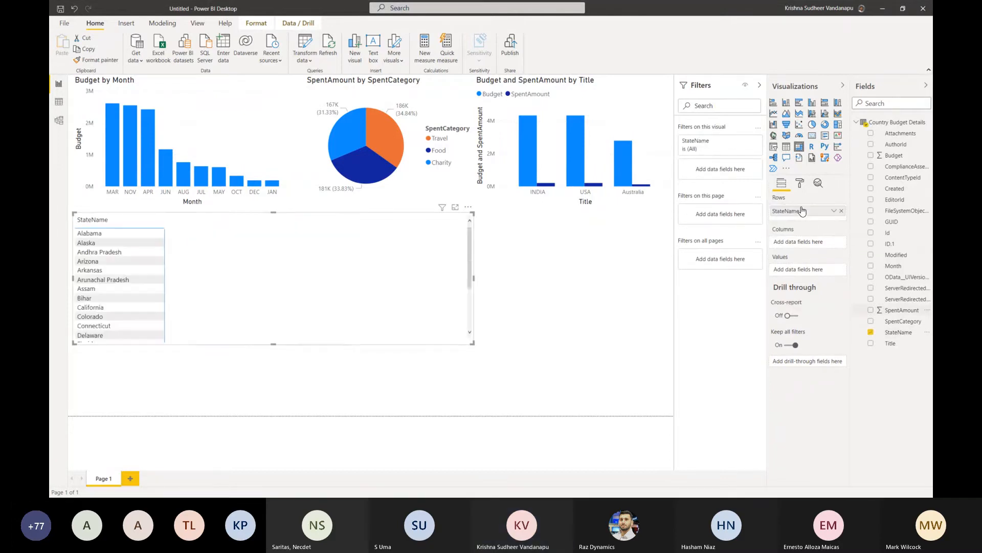
click(468, 206)
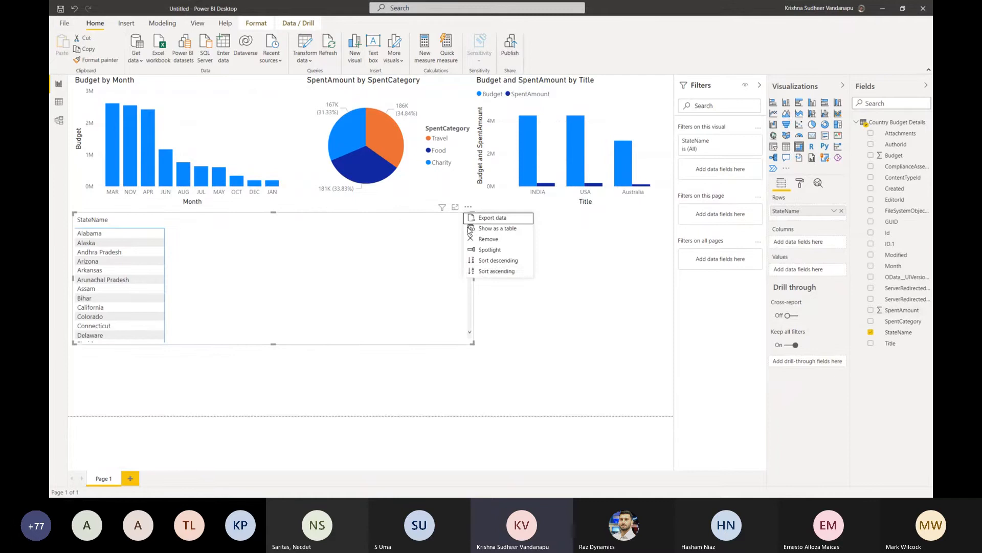
click(484, 241)
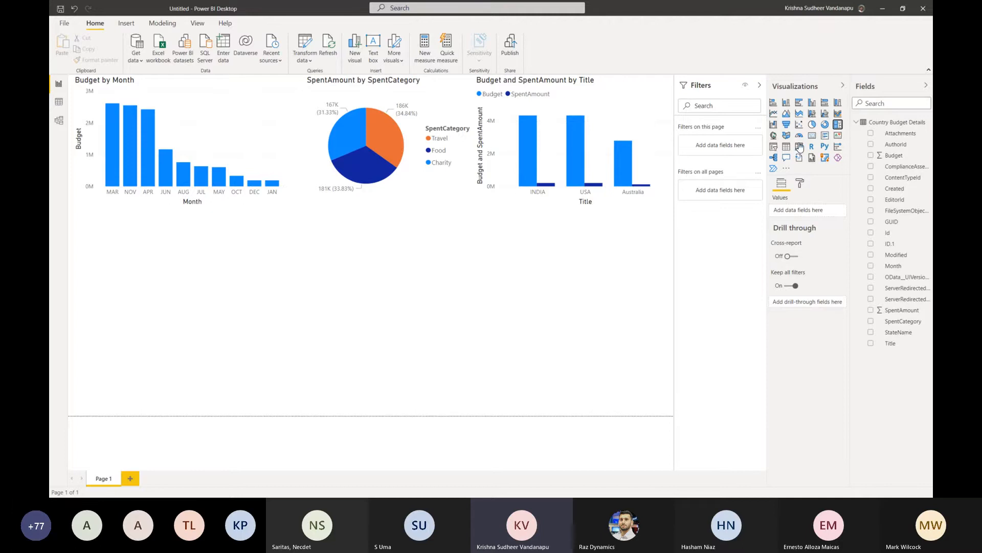
- Add a treemap across about two thirds of the page below the column chart, grouped by StateName with SpentAmount as values
click(838, 125)
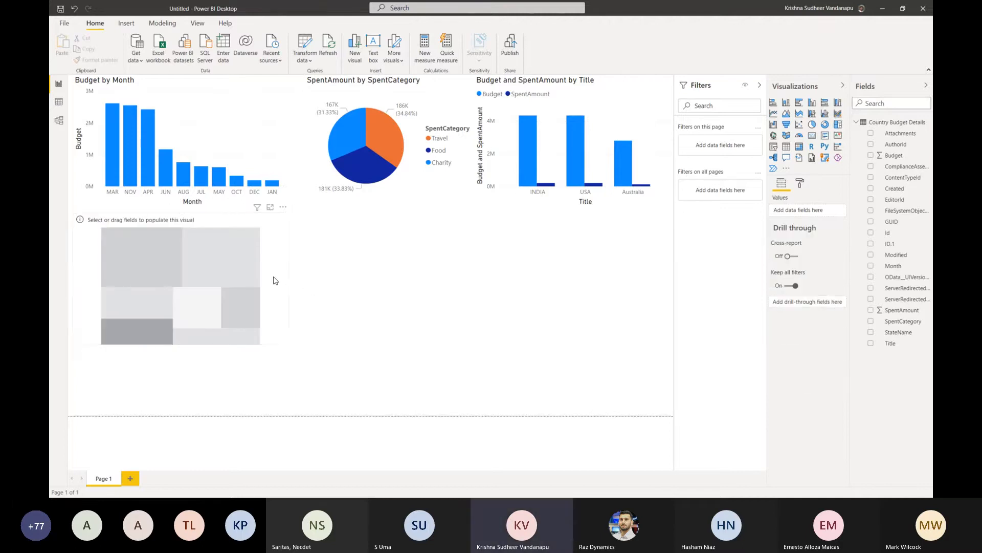
drag(288, 278, 502, 277)
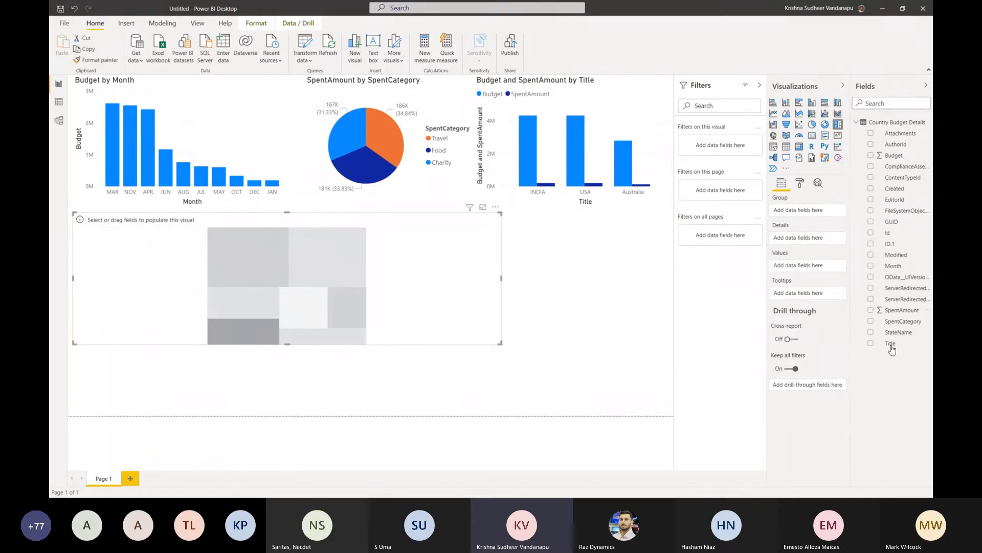
drag(899, 336, 807, 218)
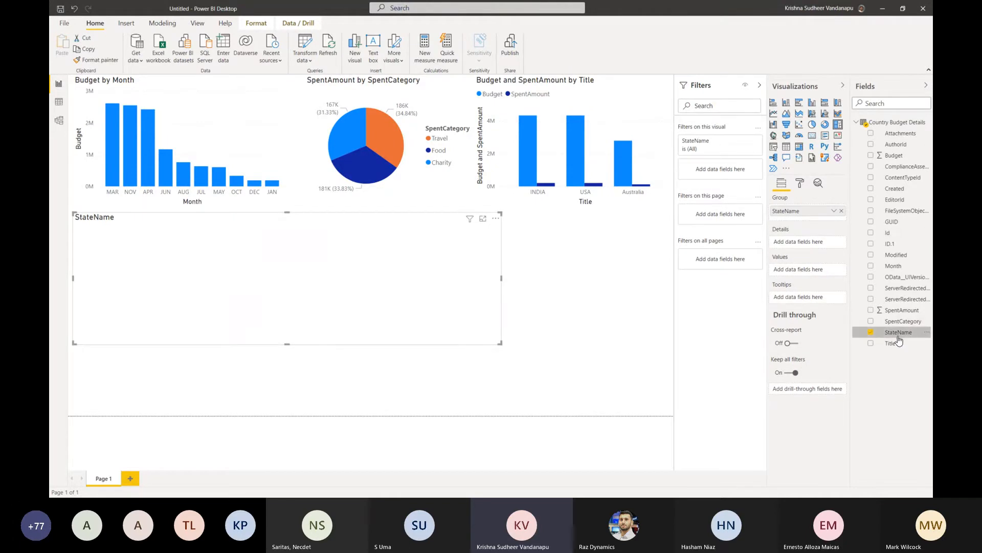
drag(901, 311, 812, 275)
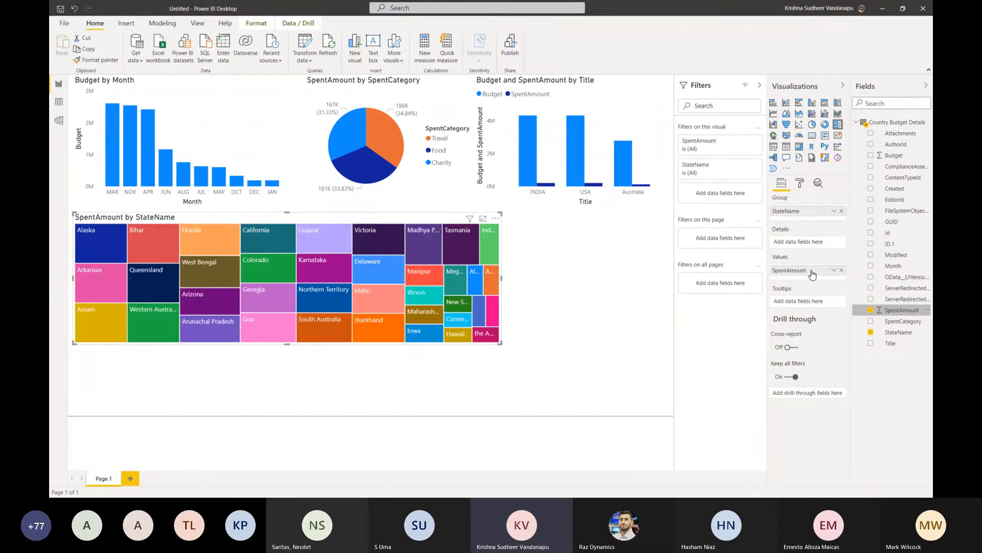
- Add a map visual fitted beside the treemap, with StateName as location and SpentAmount as size
click(621, 322)
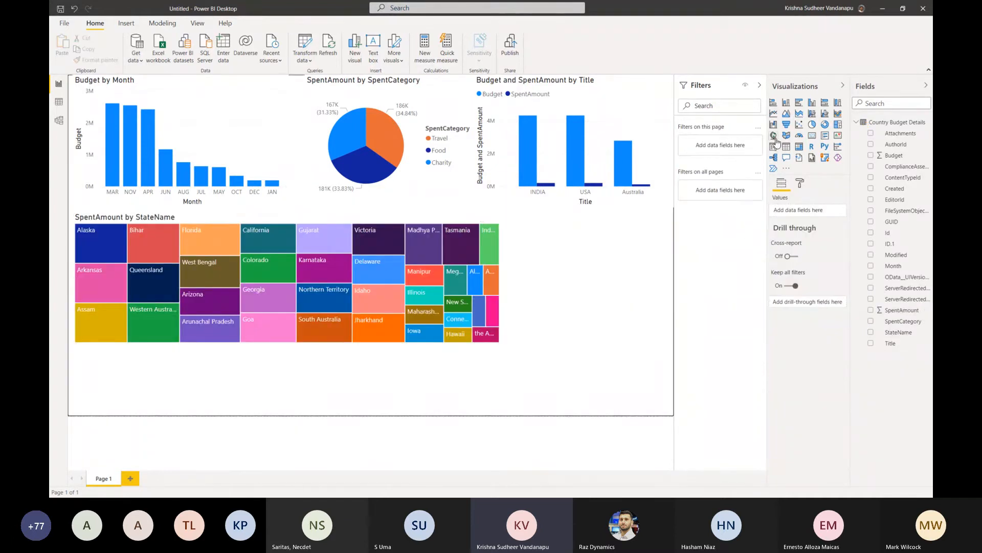
click(775, 139)
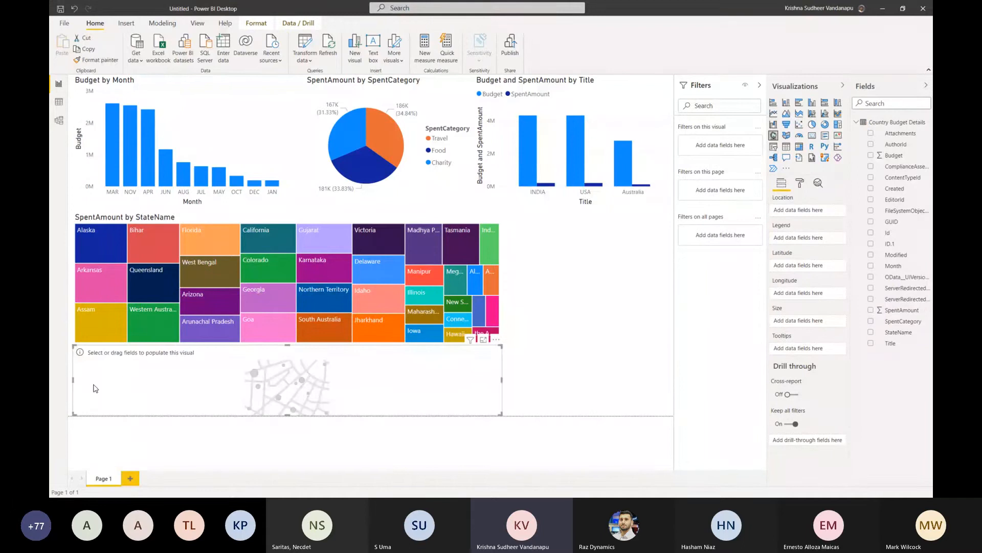
drag(72, 379, 664, 340)
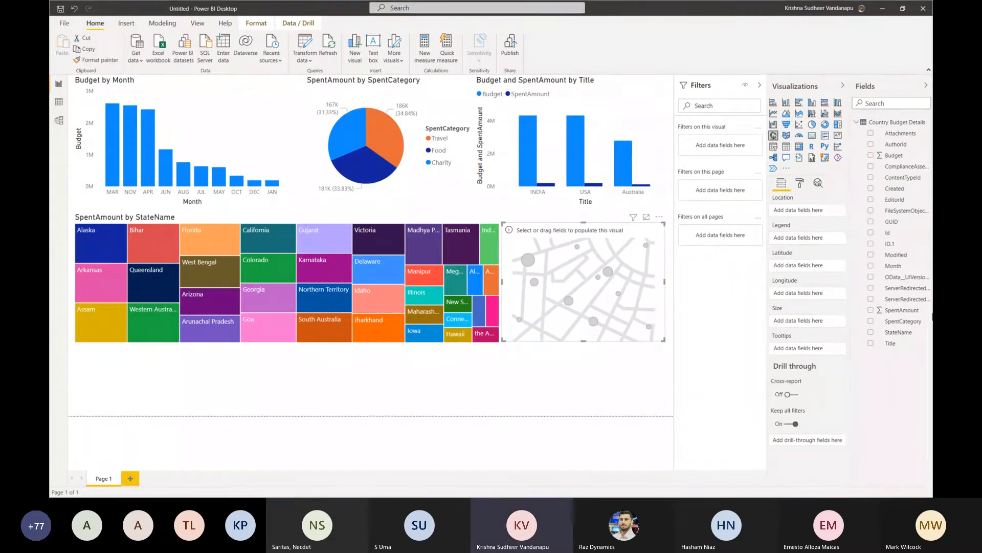
drag(899, 332, 806, 213)
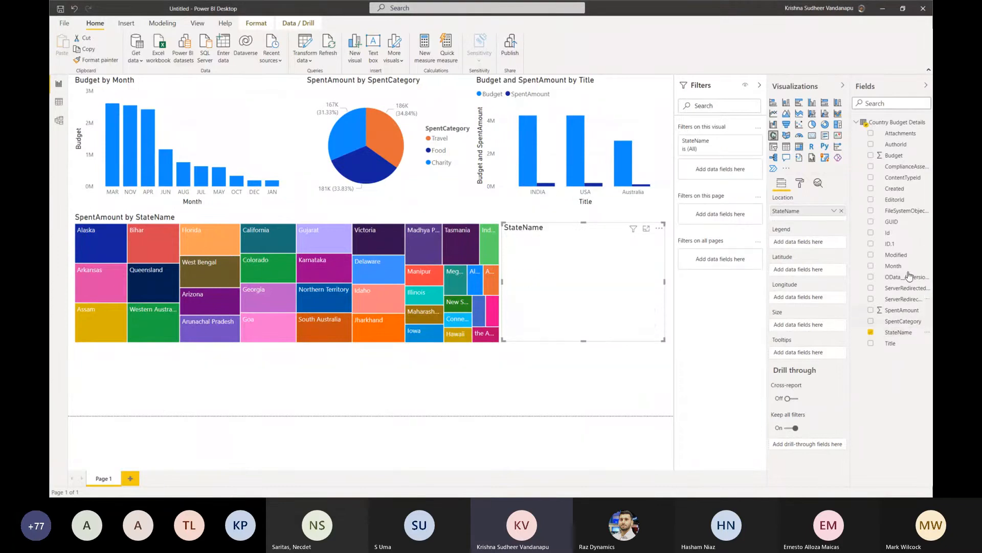
drag(902, 310, 814, 325)
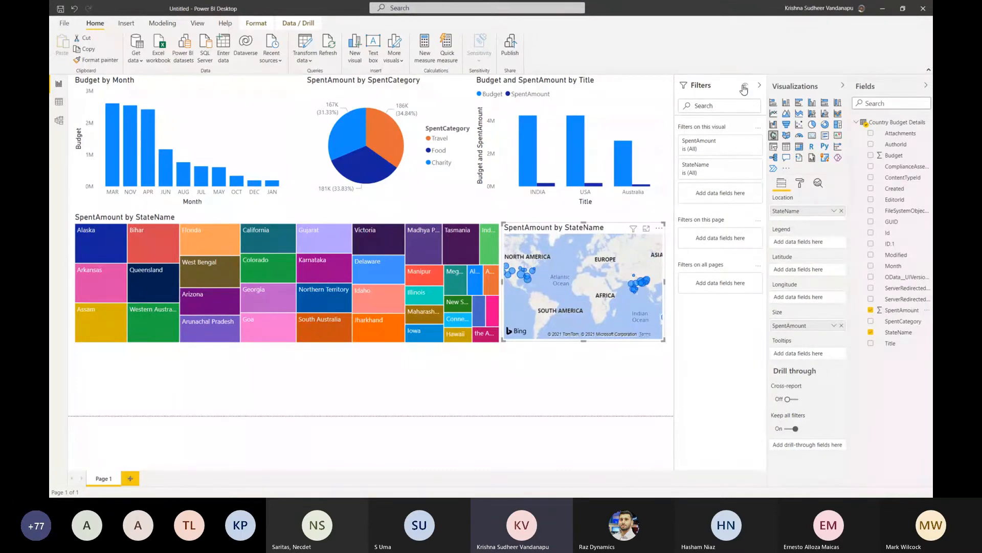
- Collapse the Filters and Visualizations panes and save the report as Power BI integration in the Power BI Bootcamp-2021 folder
click(759, 85)
click(843, 85)
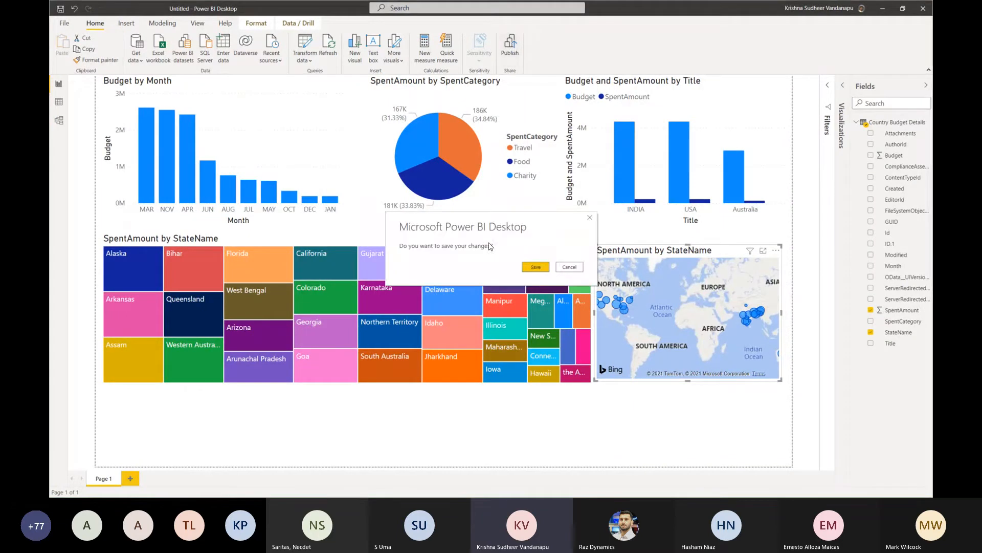
click(534, 268)
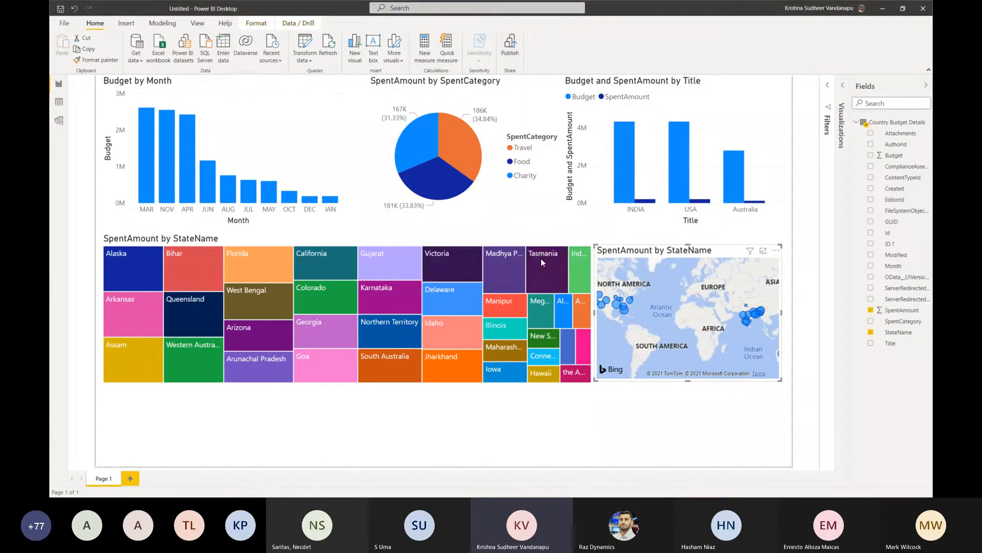
drag(323, 12, 51, 102)
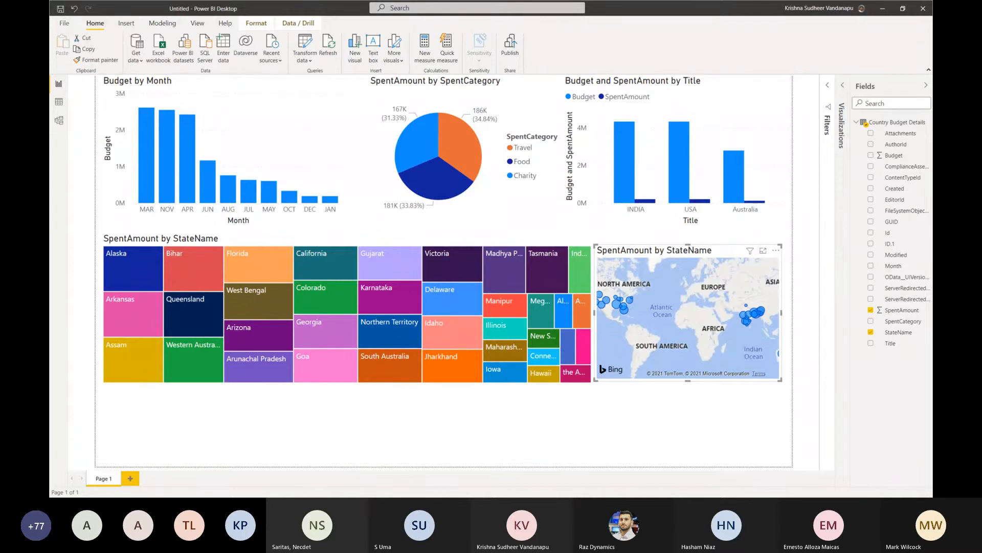
drag(50, 153, 582, 71)
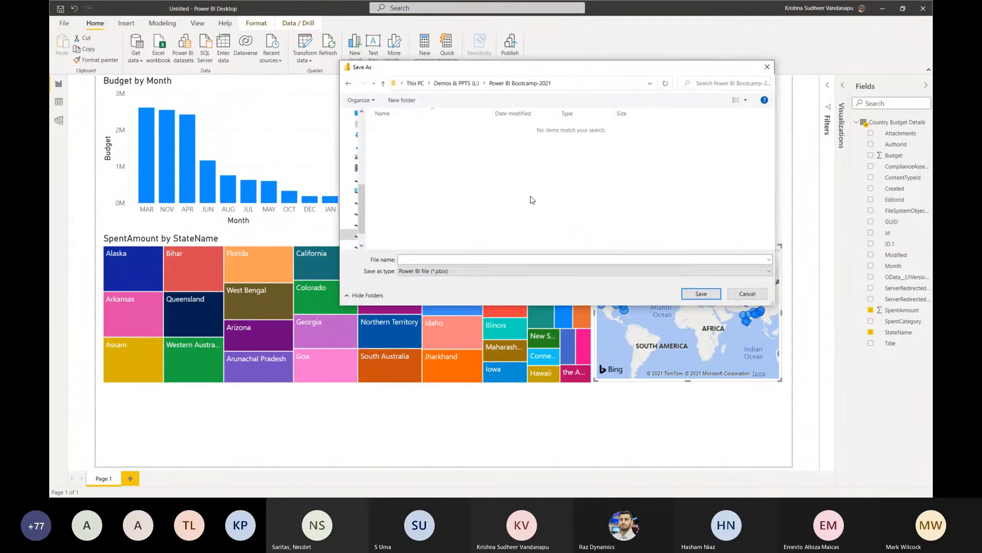
click(479, 259)
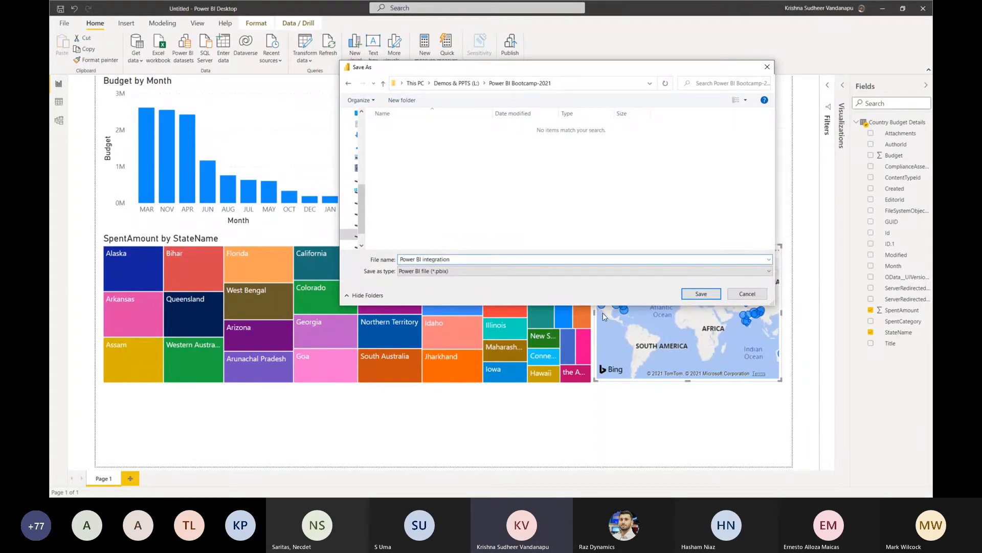
click(700, 295)
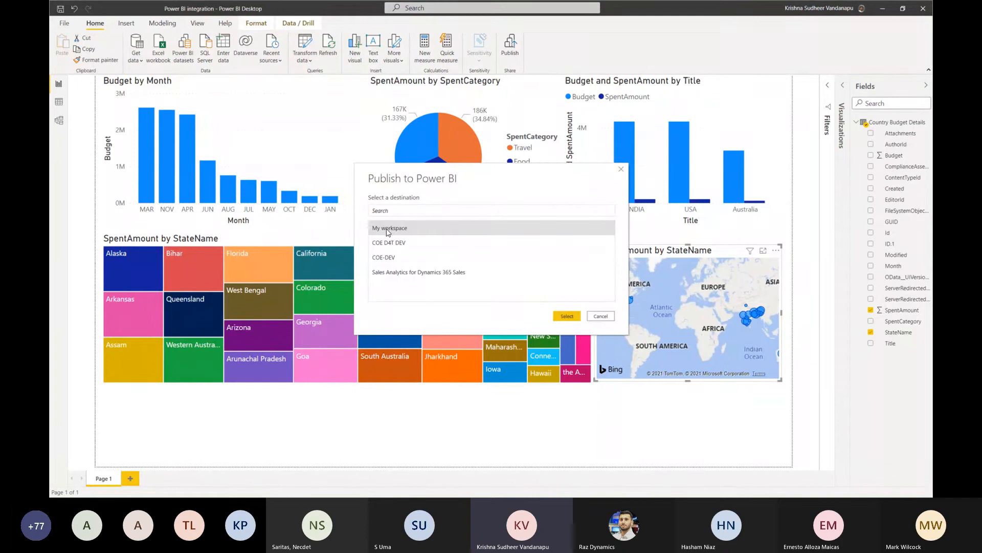
- Publish the report to My workspace and dismiss the publishing dialog
click(567, 316)
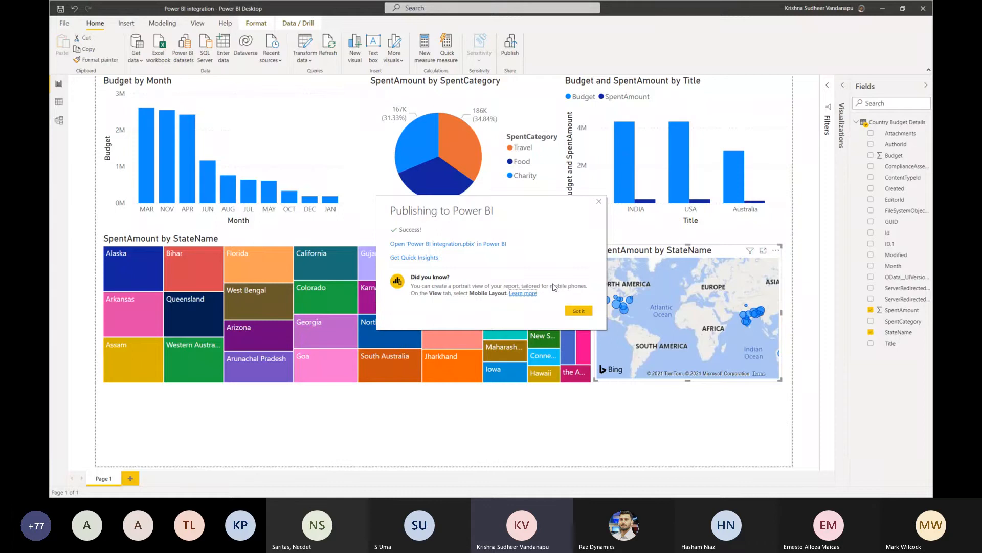
click(579, 311)
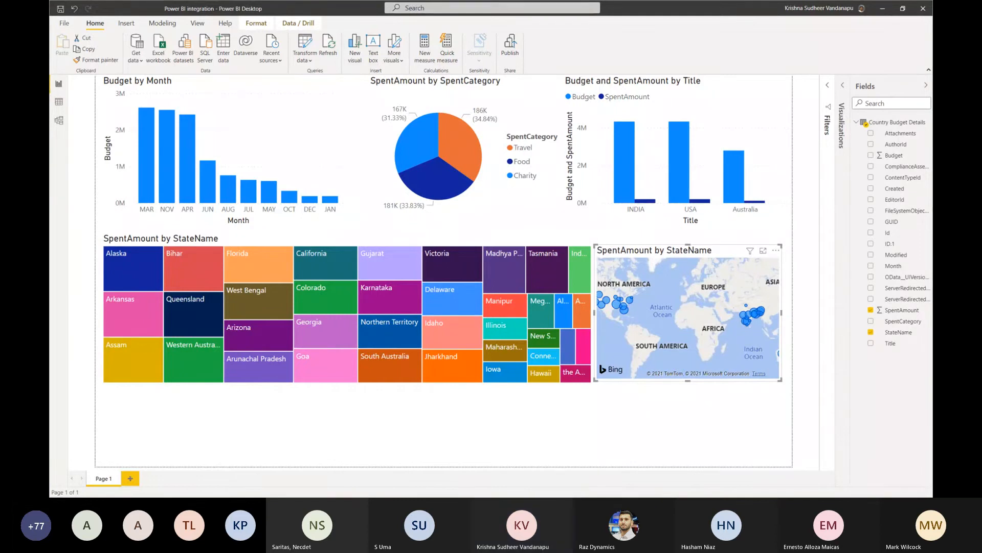
- Switch to the Power BI service in the browser and open the Power BI integration report from My workspace
drag(50, 140, 625, 1)
click(625, 9)
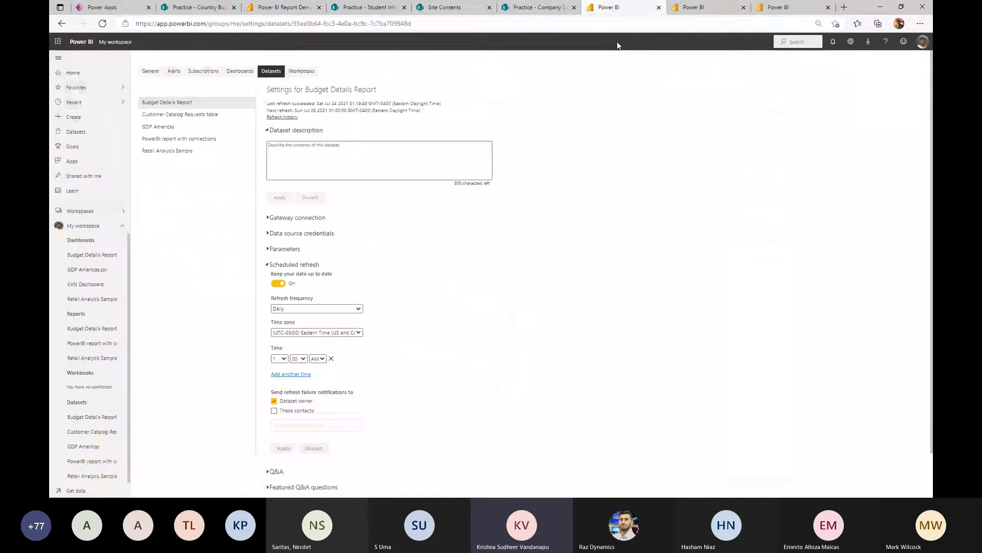
click(772, 12)
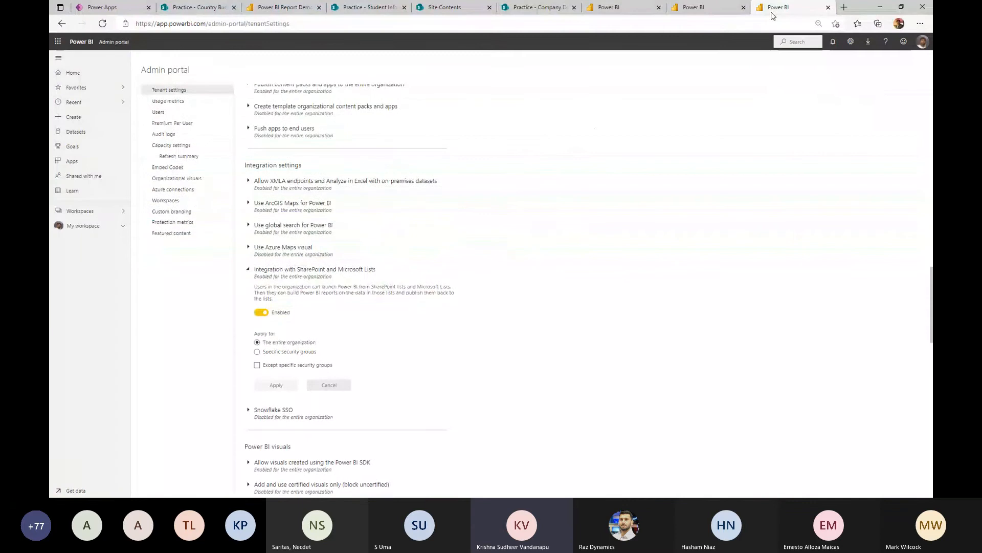
click(685, 8)
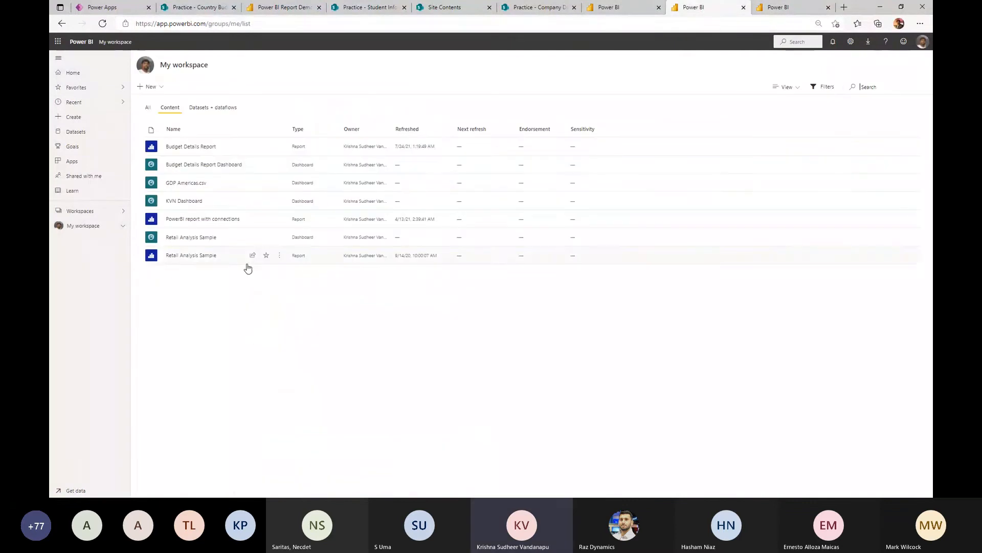
click(124, 228)
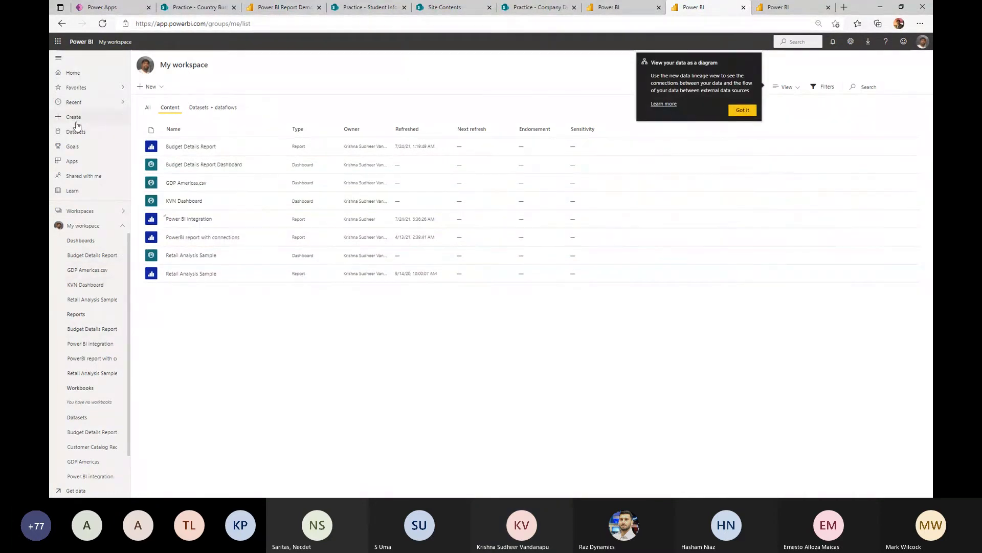
click(86, 107)
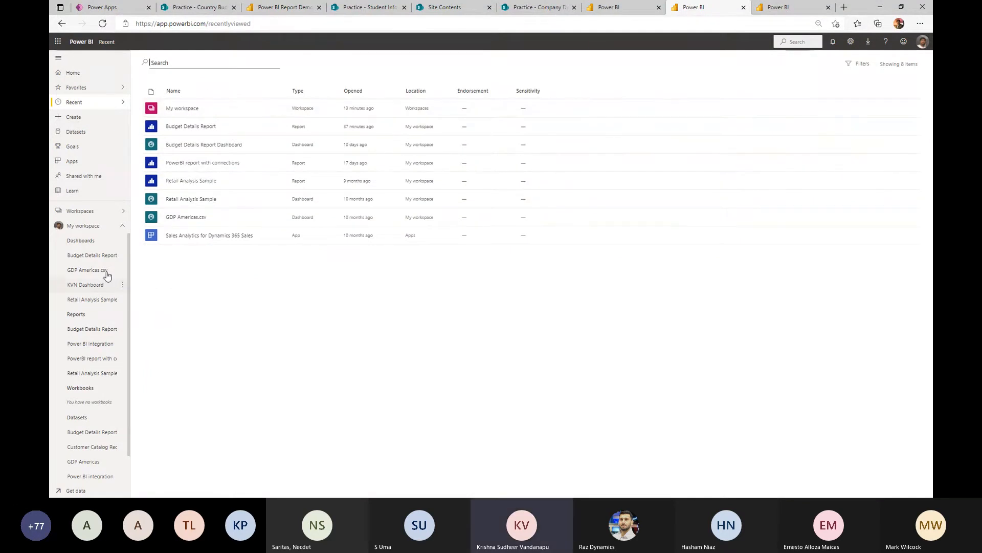
scroll(108, 318, down, 1)
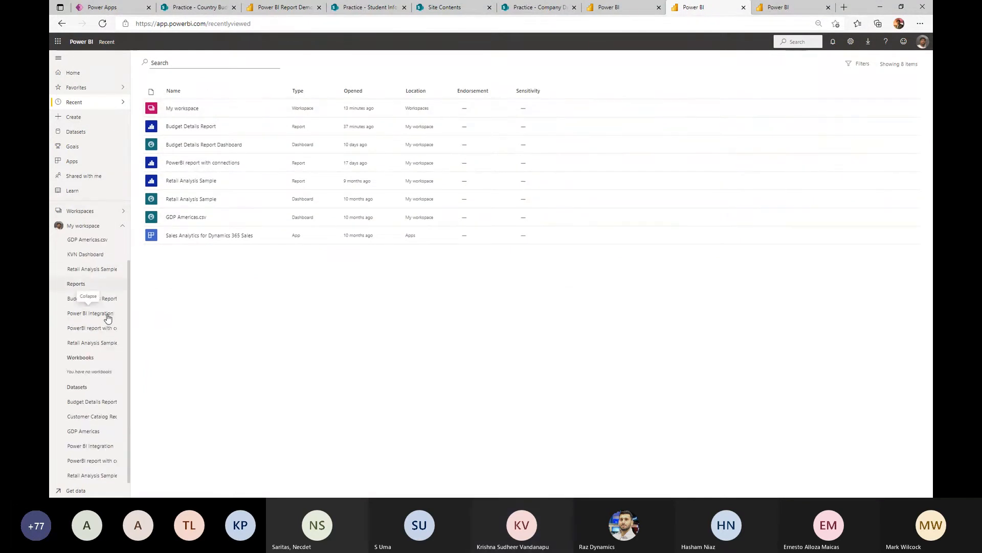
click(100, 314)
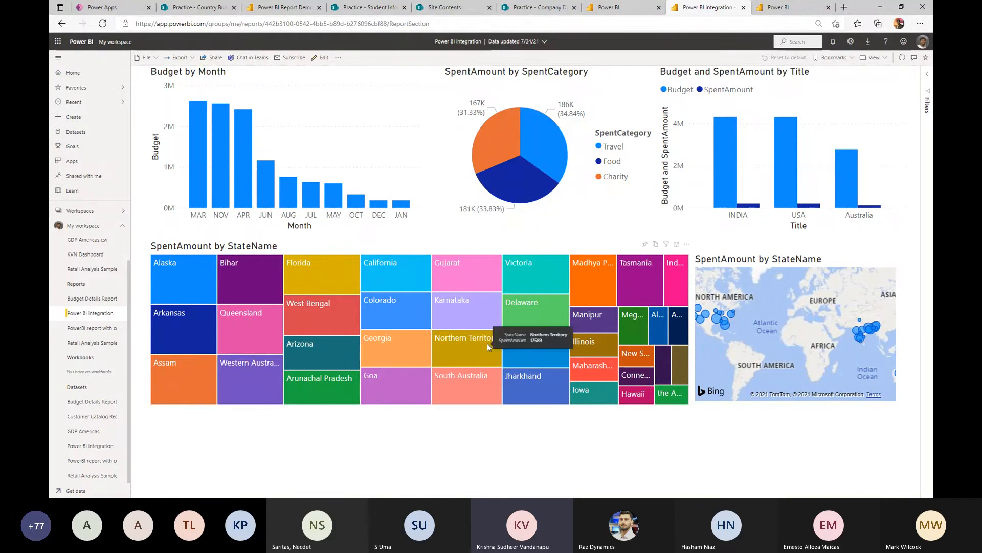
- Switch to the Power Apps canvas app, add a blank screen and insert a Power BI tile on it
click(100, 8)
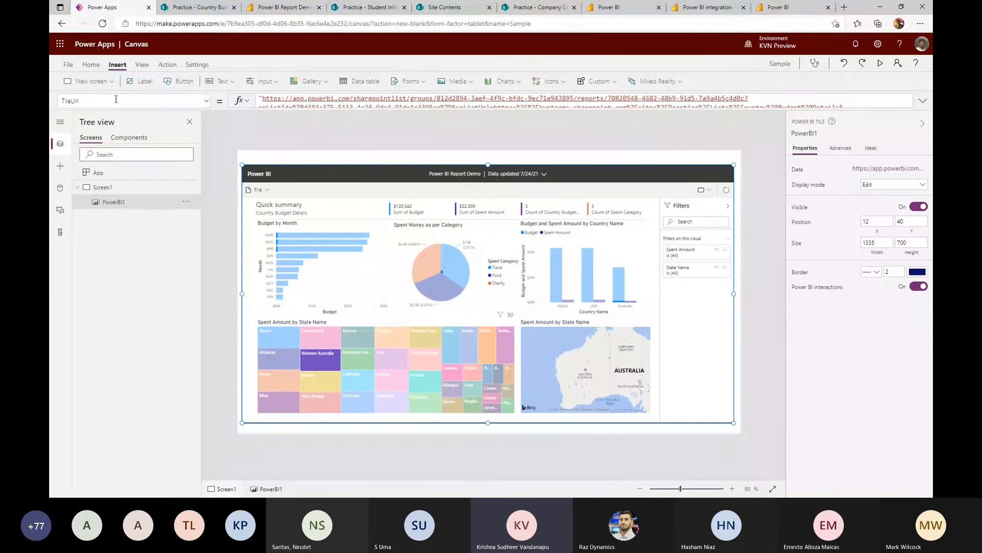
click(91, 81)
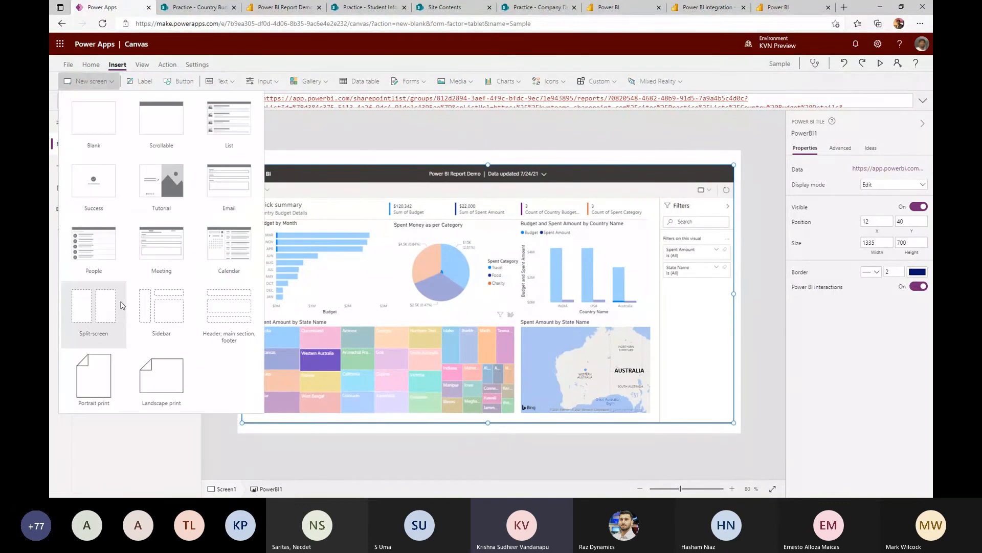
click(93, 120)
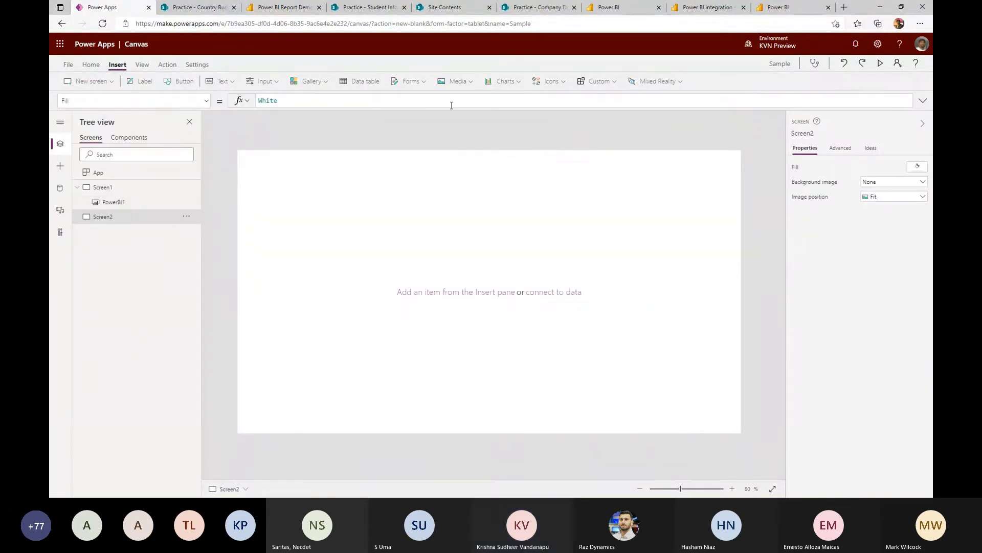
click(501, 81)
click(501, 147)
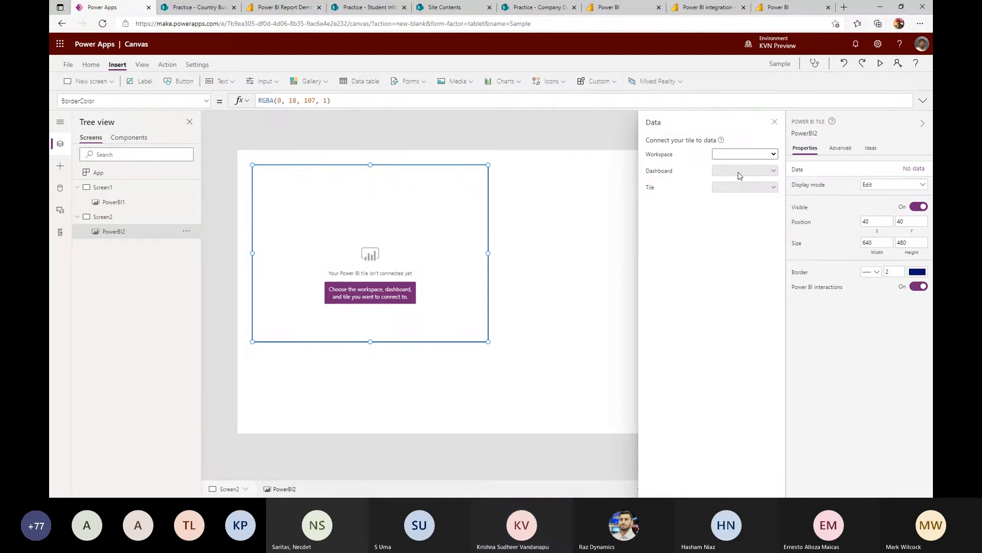
- Set the Power BI tile's workspace to My Workspace and show the dashboards available for it
click(744, 155)
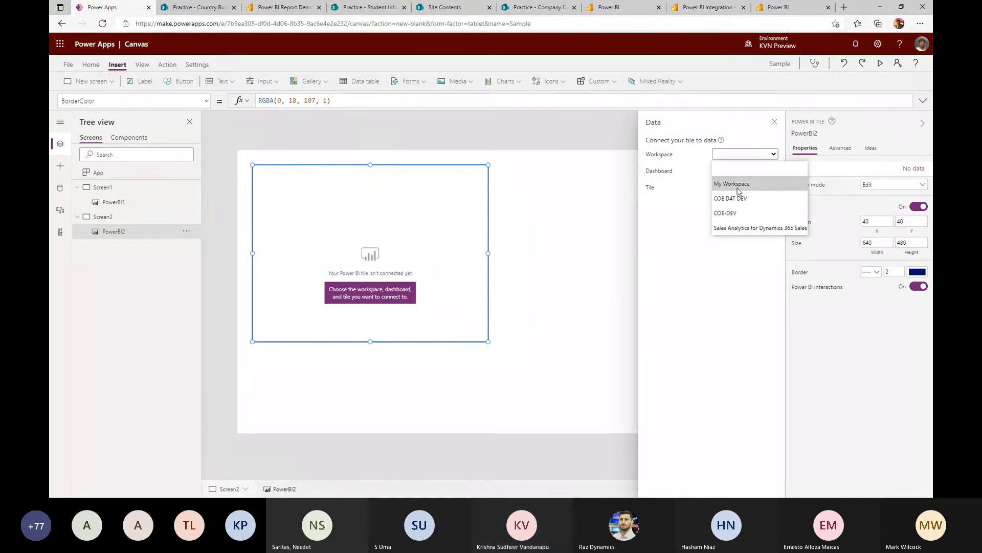
click(745, 183)
click(758, 172)
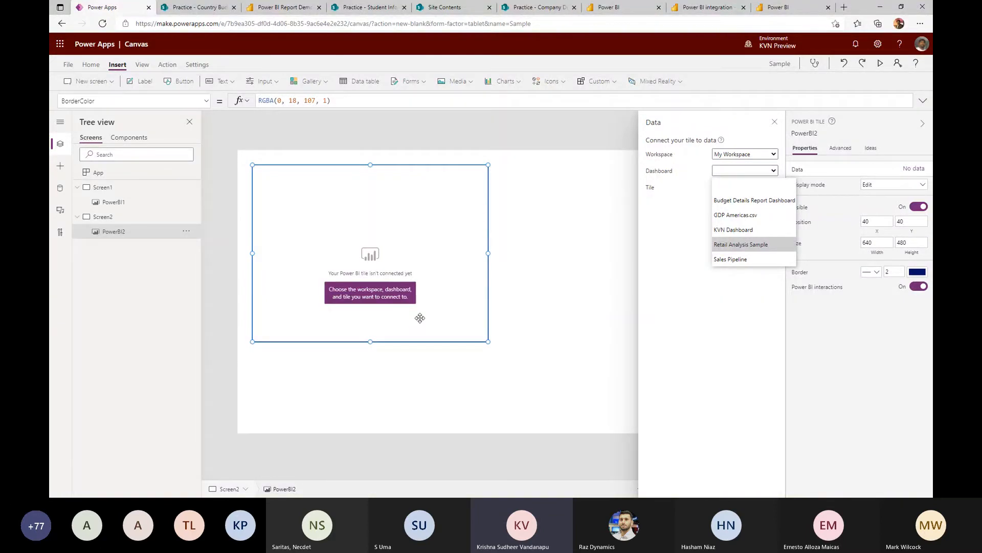
- Return to the Power BI integration report and examine the options for pinning the Budget by Month chart to a new dashboard
click(714, 8)
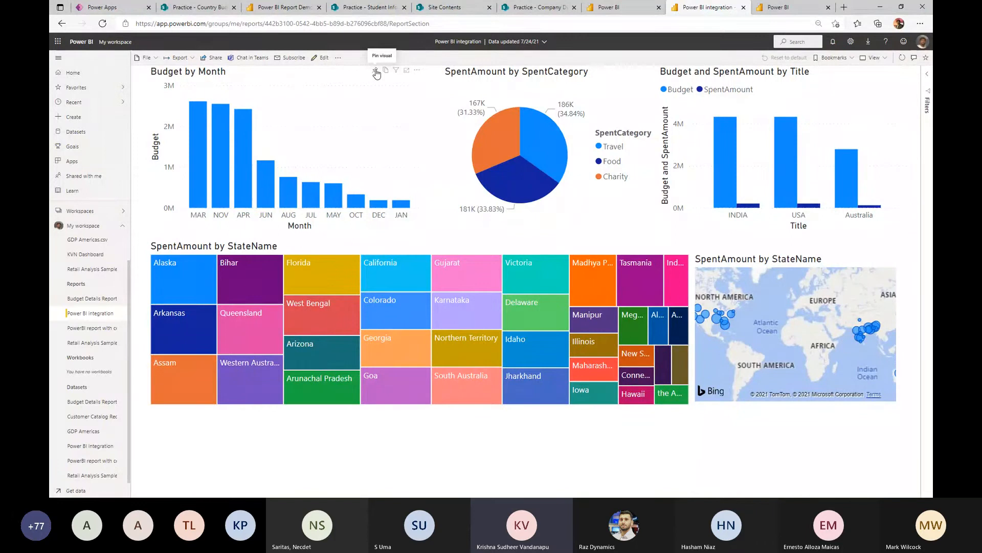
click(375, 70)
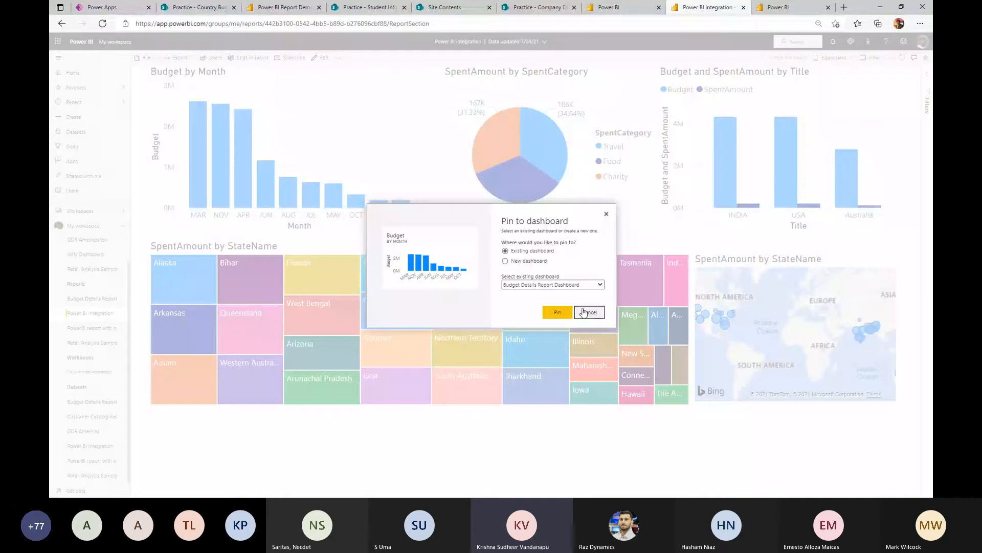
click(543, 261)
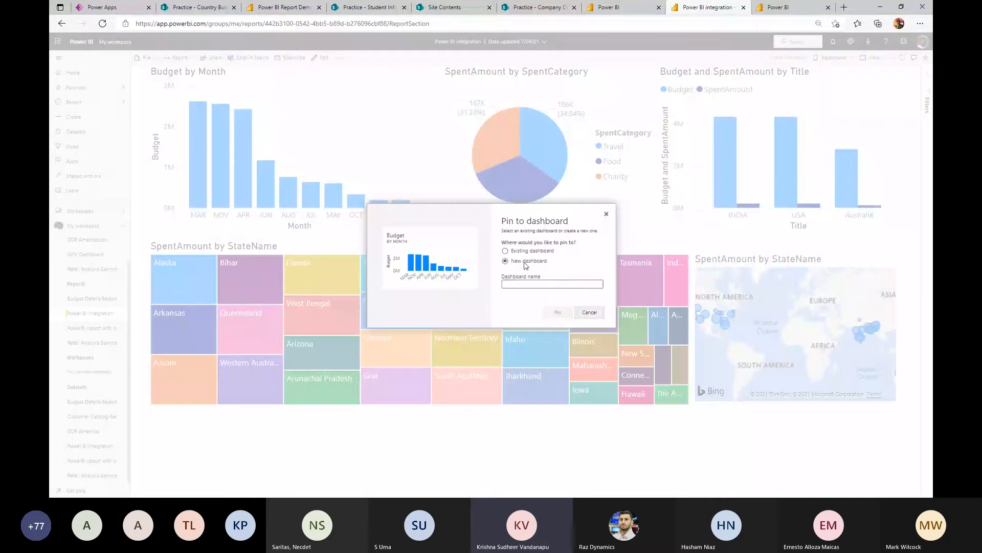
click(589, 314)
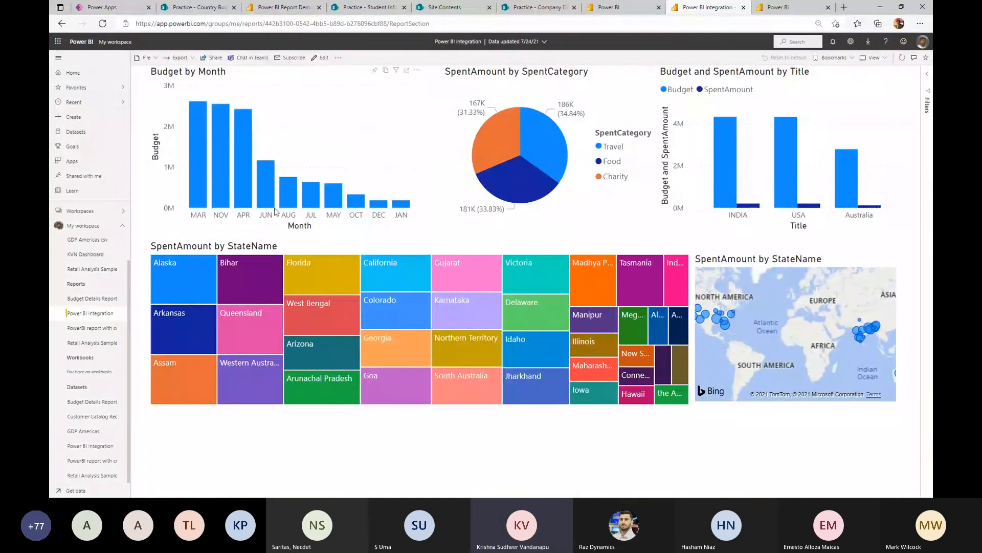
- Open the Power BI integration report for editing and set up pinning its whole page to a new dashboard
click(324, 58)
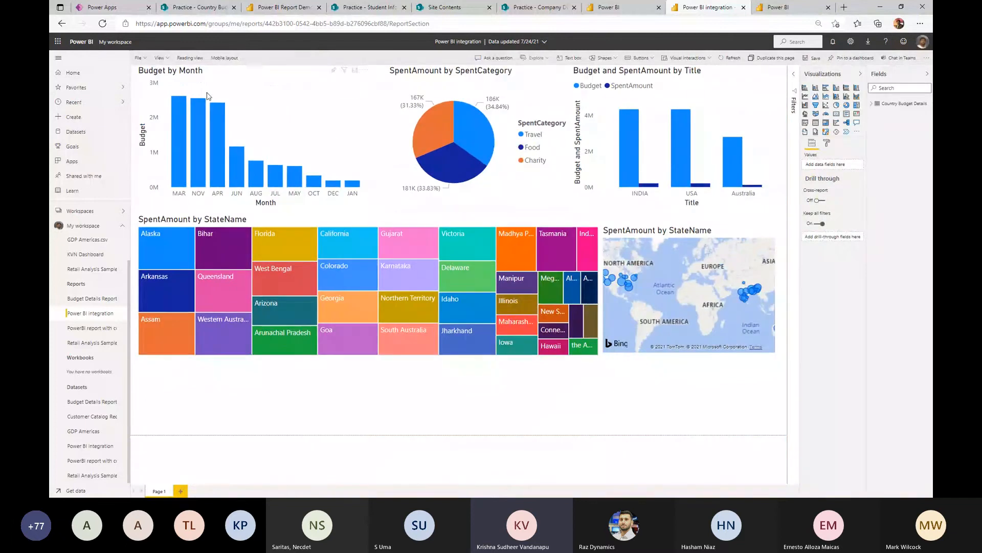
click(849, 60)
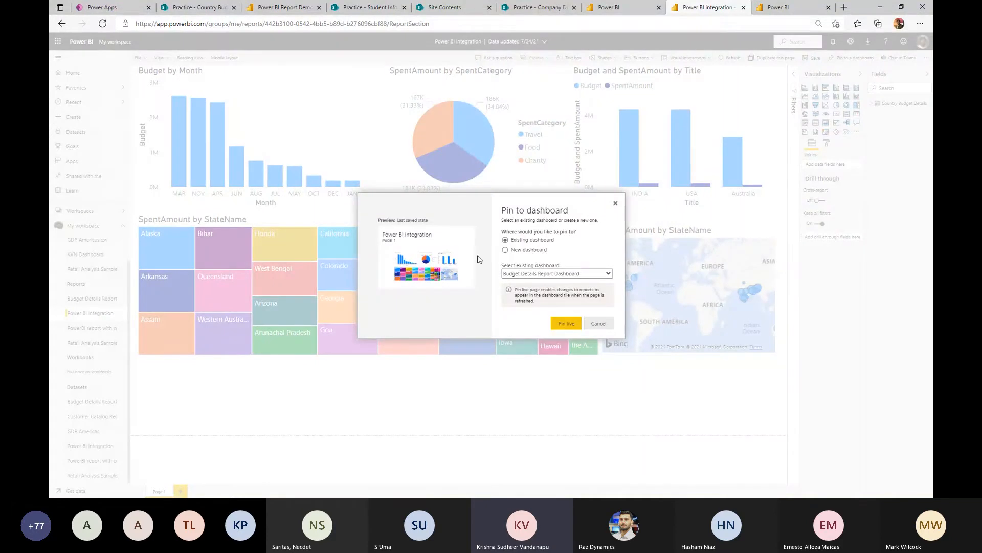
click(524, 251)
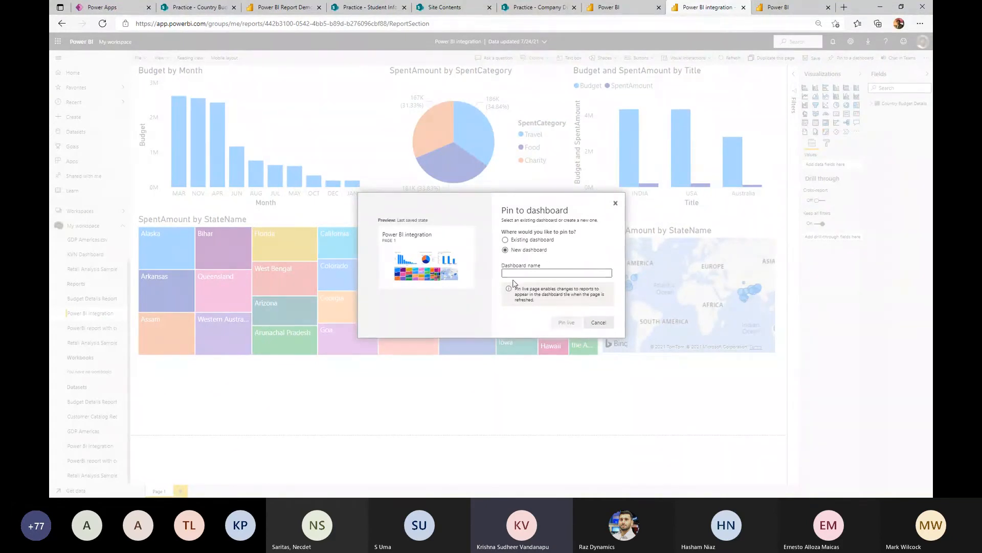
click(510, 241)
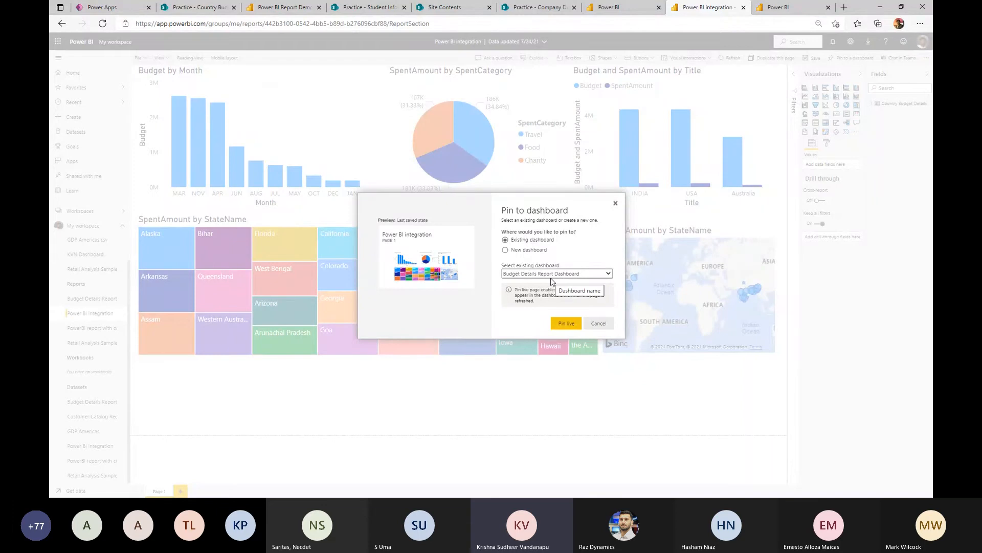
click(522, 250)
click(513, 274)
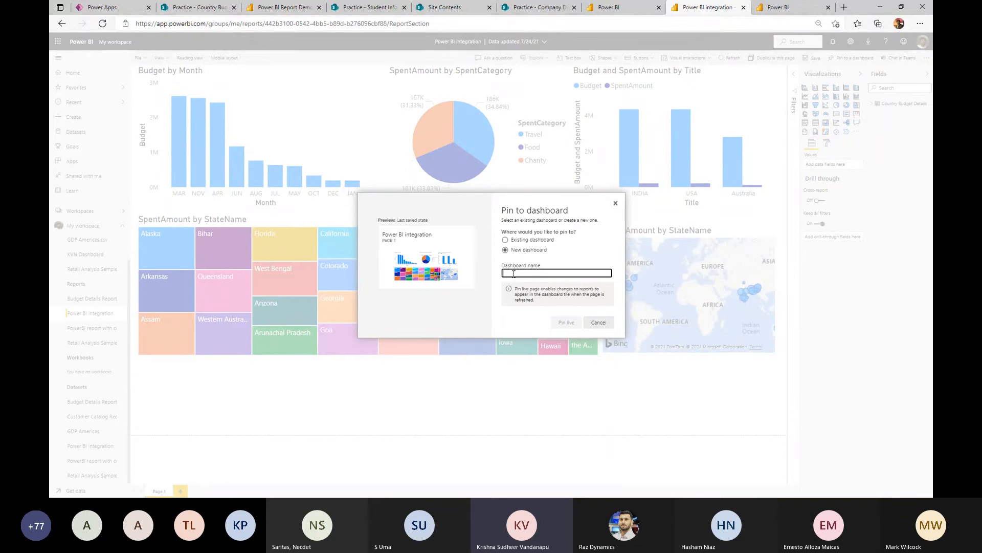
- Name the new dashboard "Power Integration Dashboard", pin the report page live to it and open the dashboard
text(Power Integration Dash board)
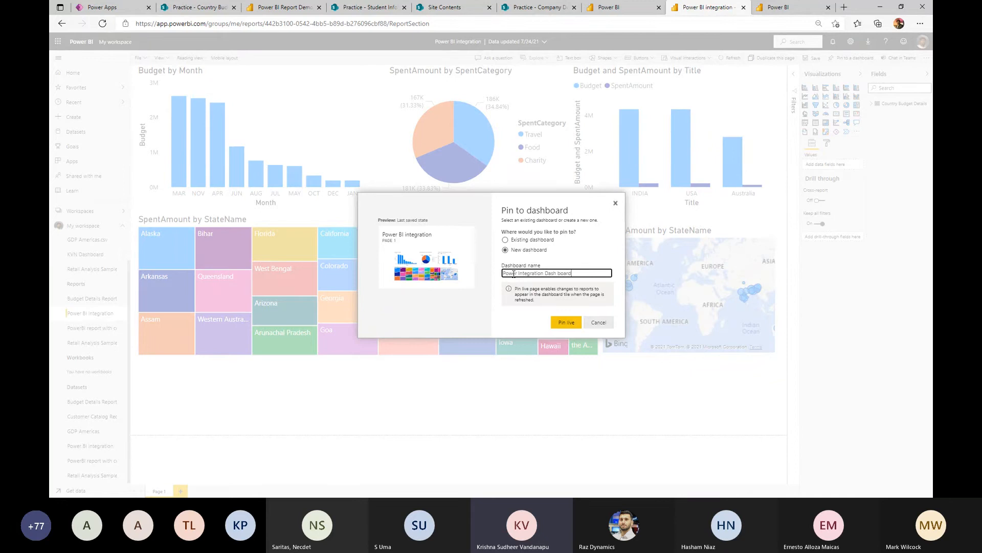
key(Left)
key(Left)
key(Left)
key(Left)
key(Left)
key(BackSpace)
click(567, 324)
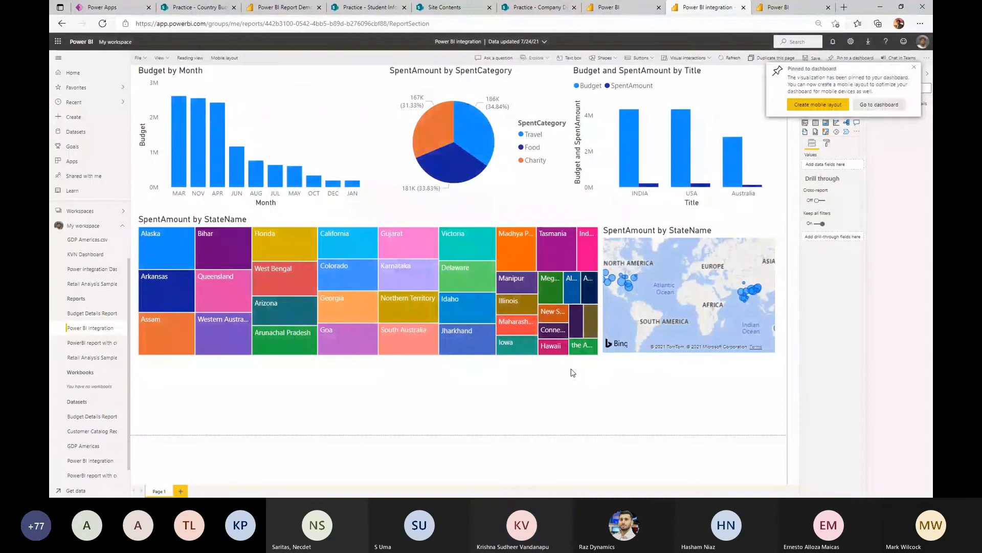
click(879, 104)
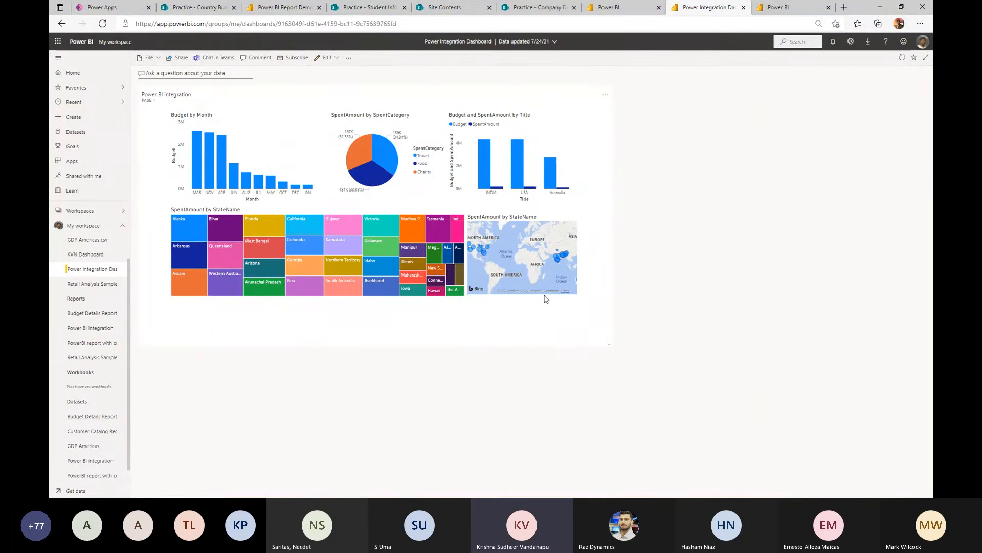
- Switch to Power Apps and try to connect a fresh Power BI tile on Screen2 to a dashboard in My Workspace
click(112, 10)
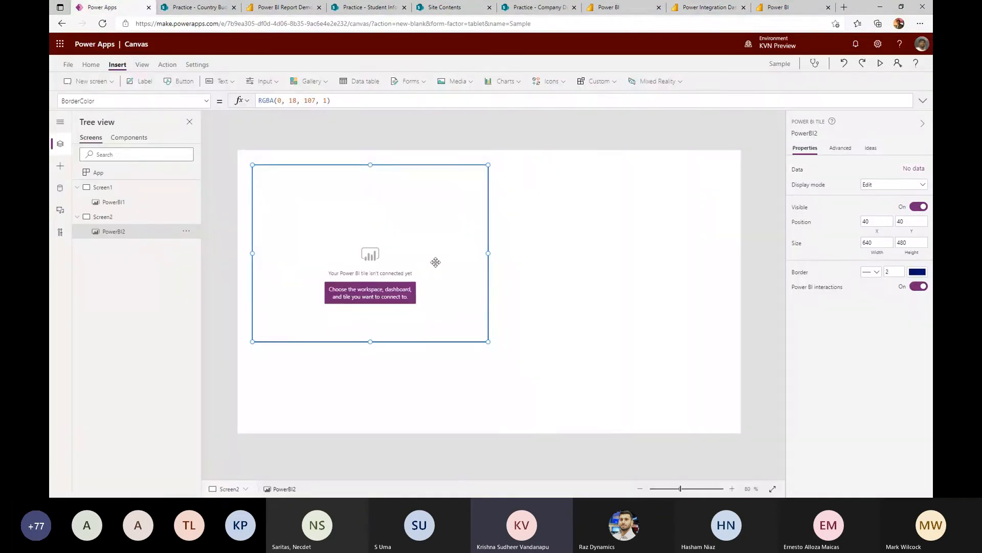
click(506, 81)
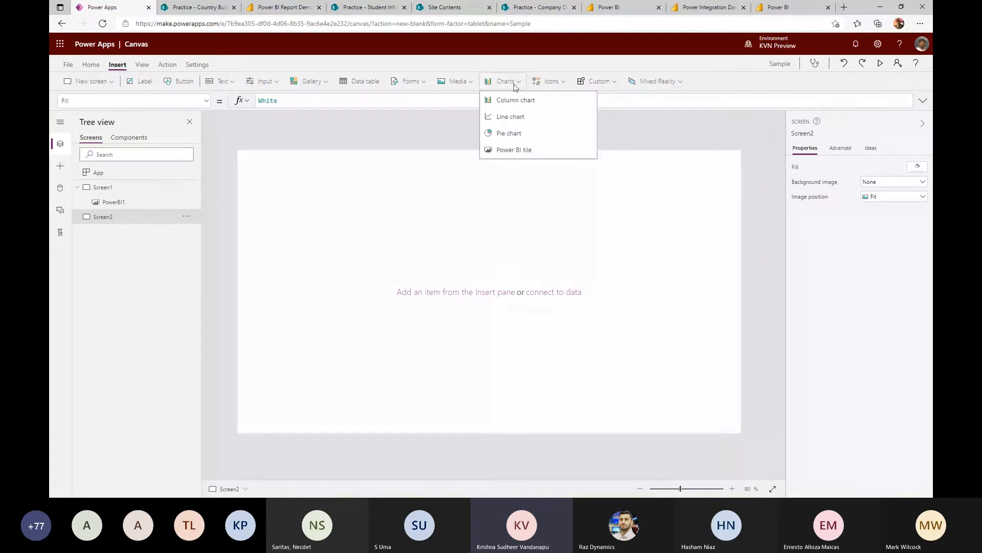
click(509, 149)
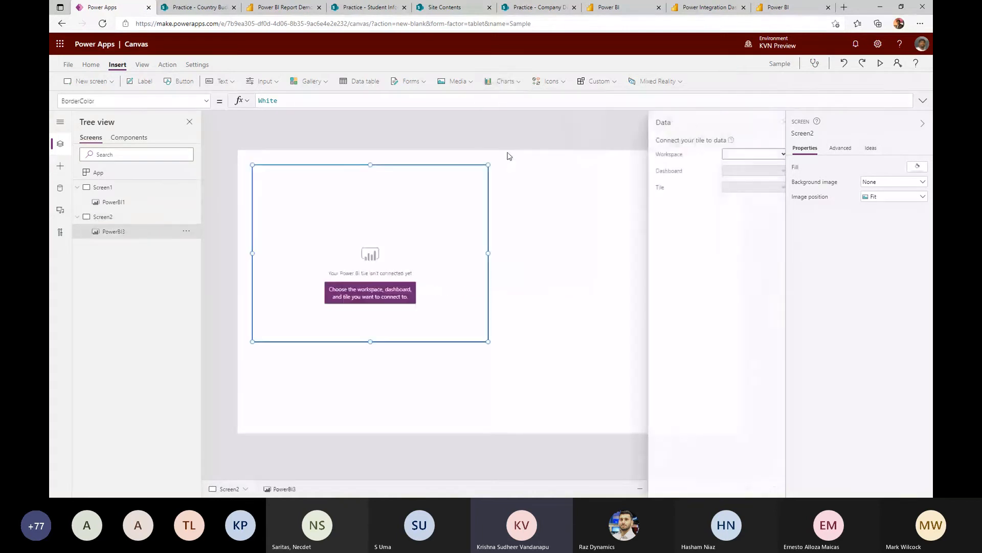
click(719, 156)
click(733, 186)
click(739, 173)
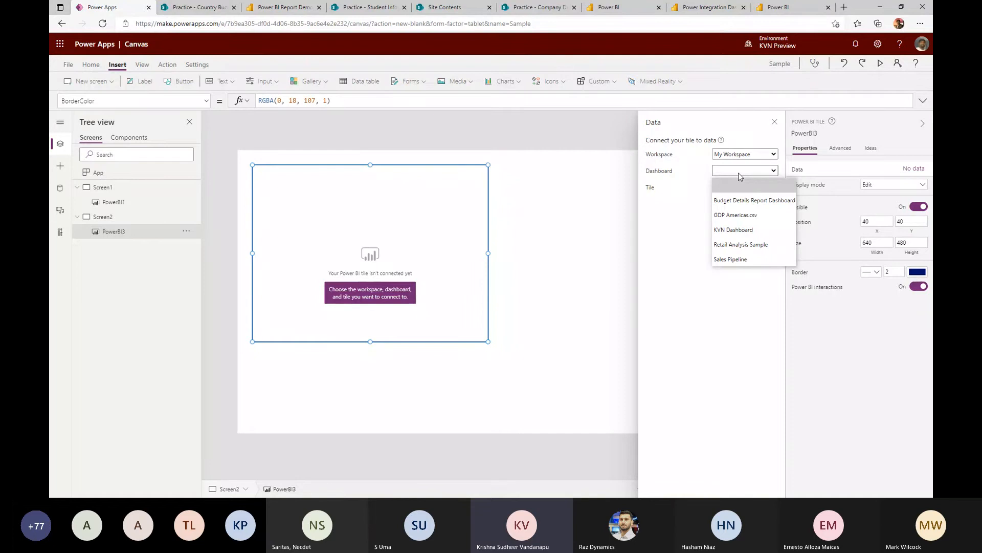
click(774, 122)
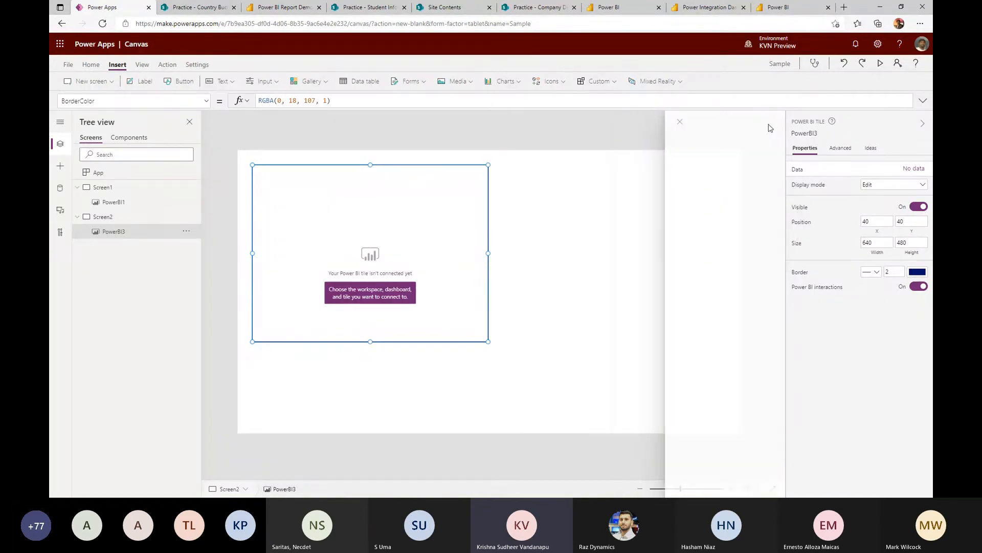
click(638, 266)
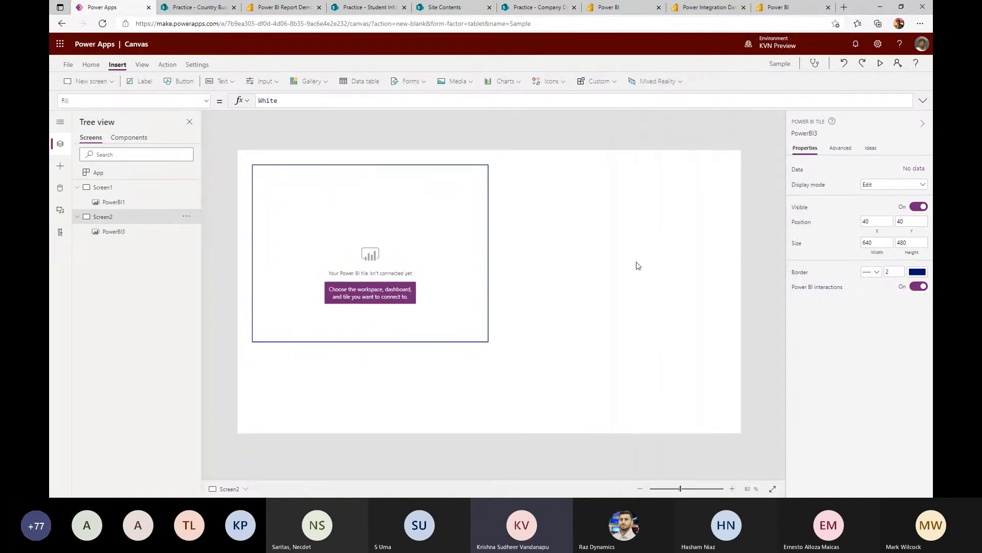
- Reload the canvas app page and insert a Power BI tile on the blank Screen1
click(102, 23)
click(534, 75)
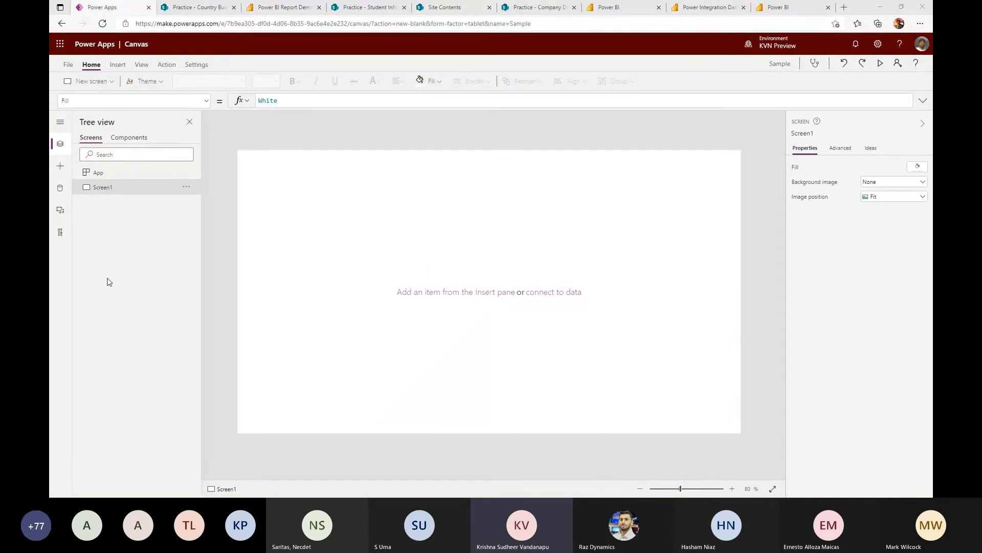
click(118, 64)
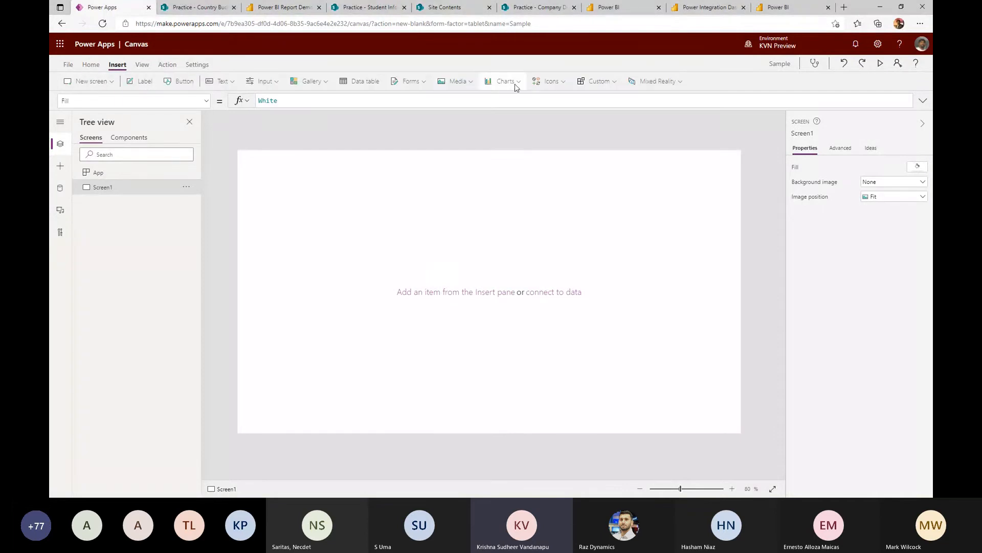
click(503, 81)
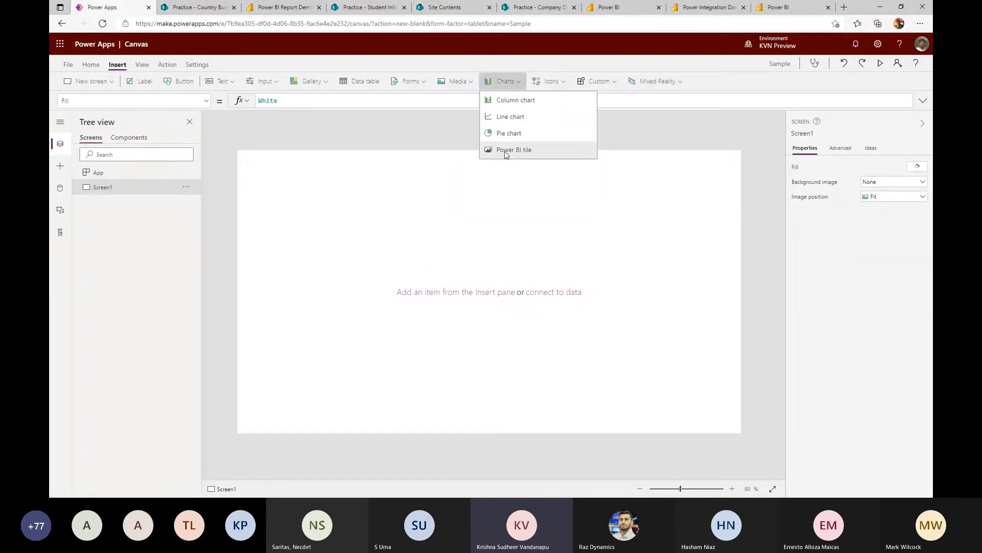
click(505, 150)
- Connect the Power BI tile to My Workspace, Power Integration Dashboard and the Power BI integration tile
click(745, 154)
click(737, 182)
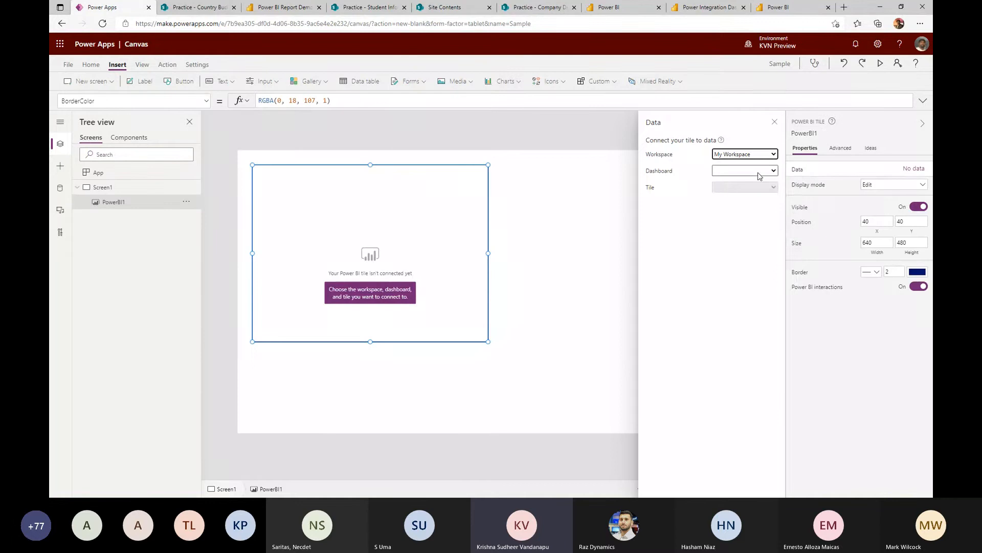
click(745, 170)
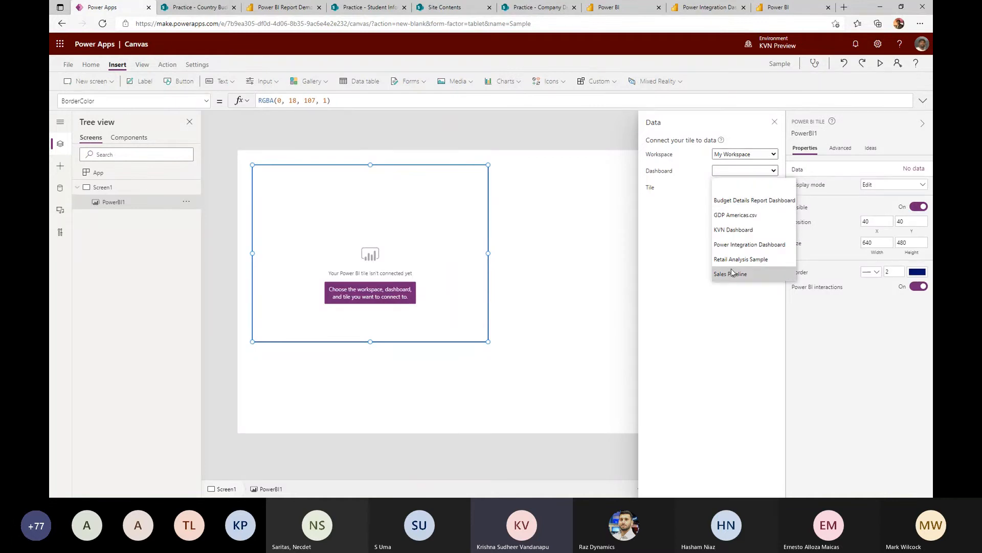
click(754, 248)
click(755, 188)
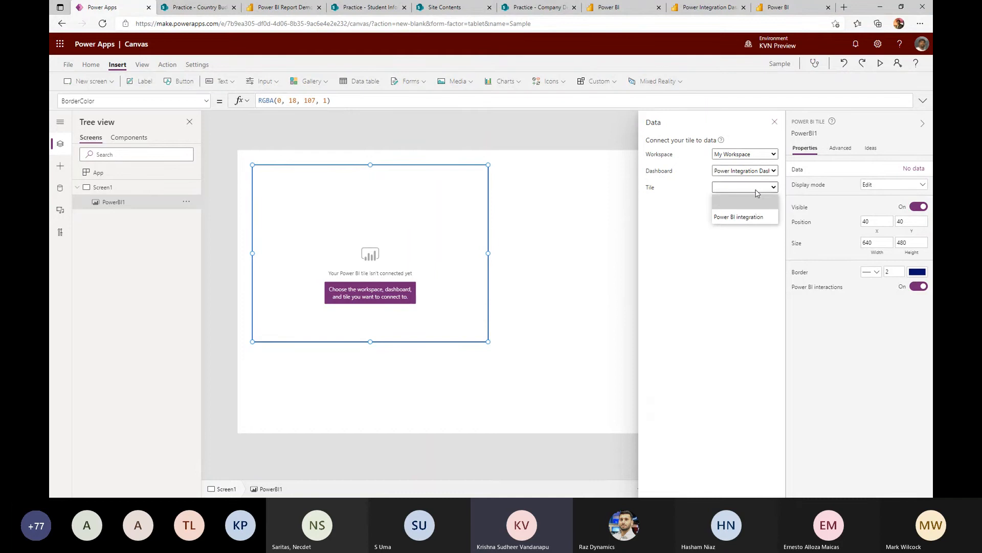
click(746, 217)
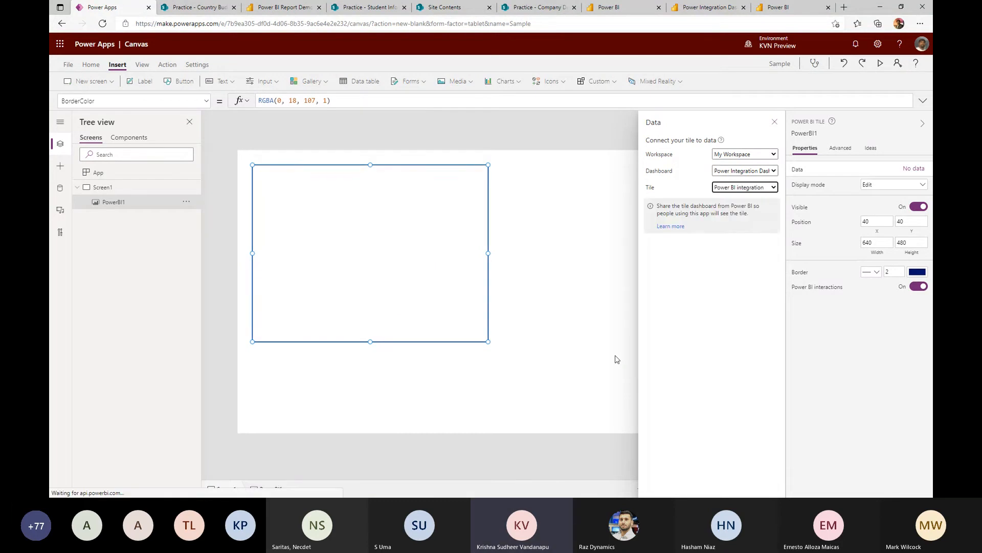
click(775, 122)
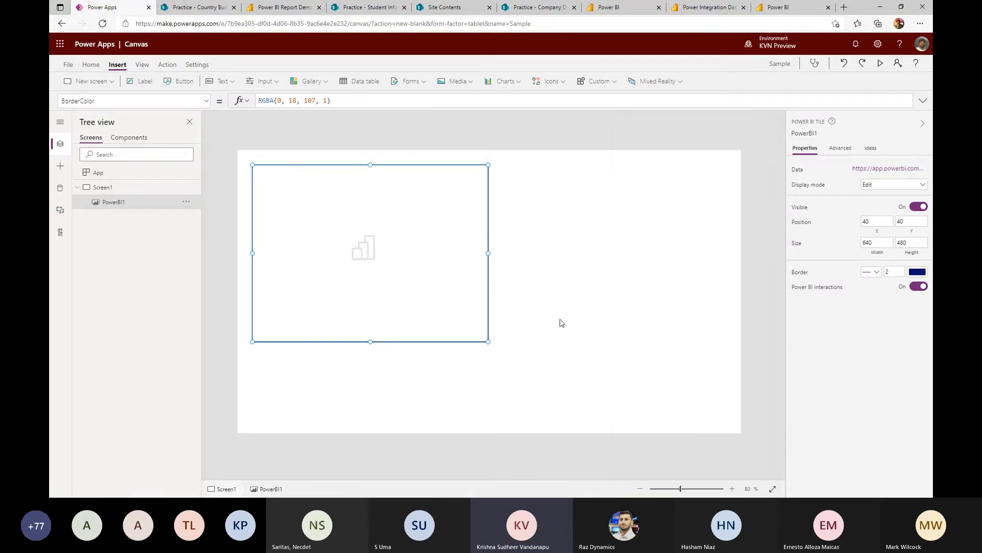
- Enlarge the Power BI tile to about 1308 by 688 at X 20 so it fills most of the screen
drag(487, 341, 726, 418)
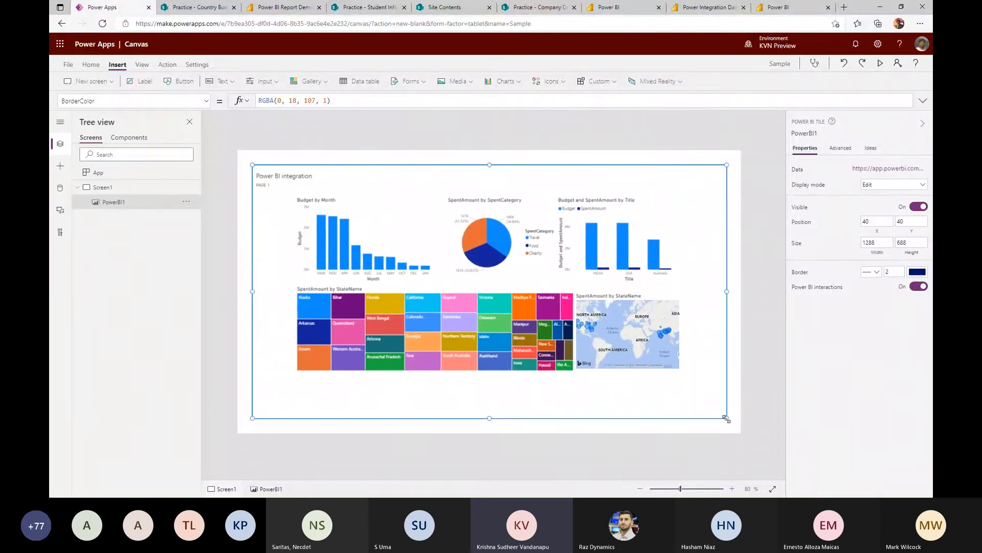
drag(253, 291, 245, 291)
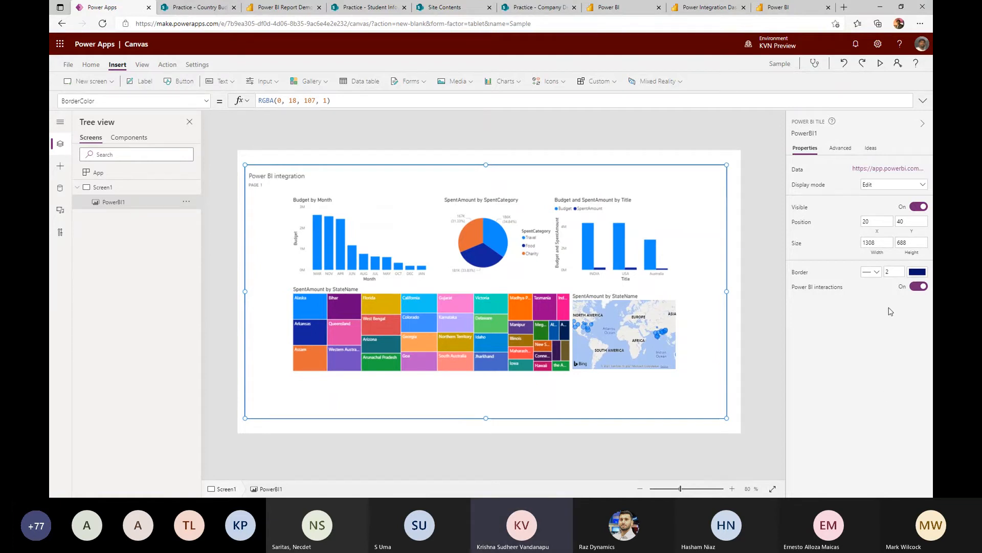
click(863, 317)
click(758, 333)
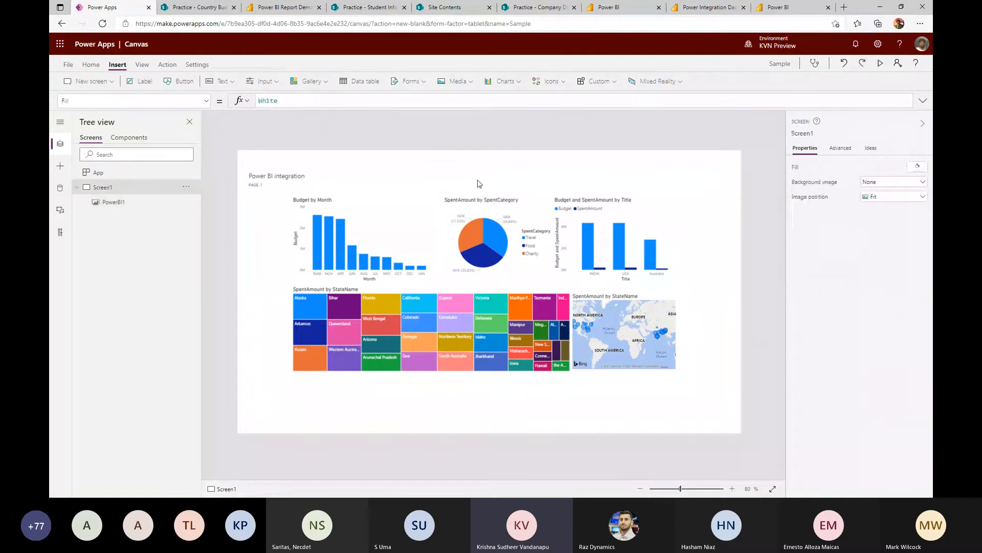
- Preview the app, test cross-highlighting with the MAR bar in Budget by Month, clear it and exit the preview
click(880, 63)
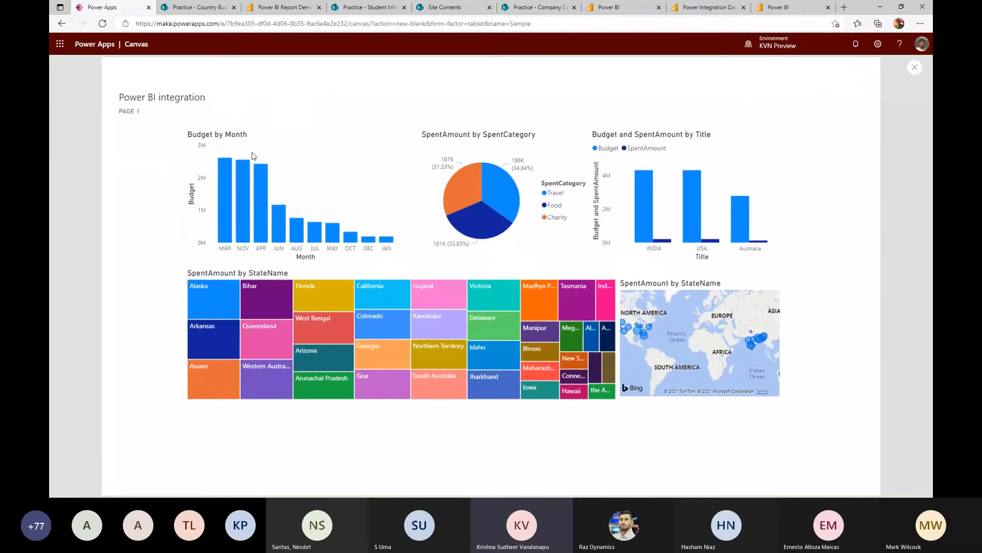
click(222, 180)
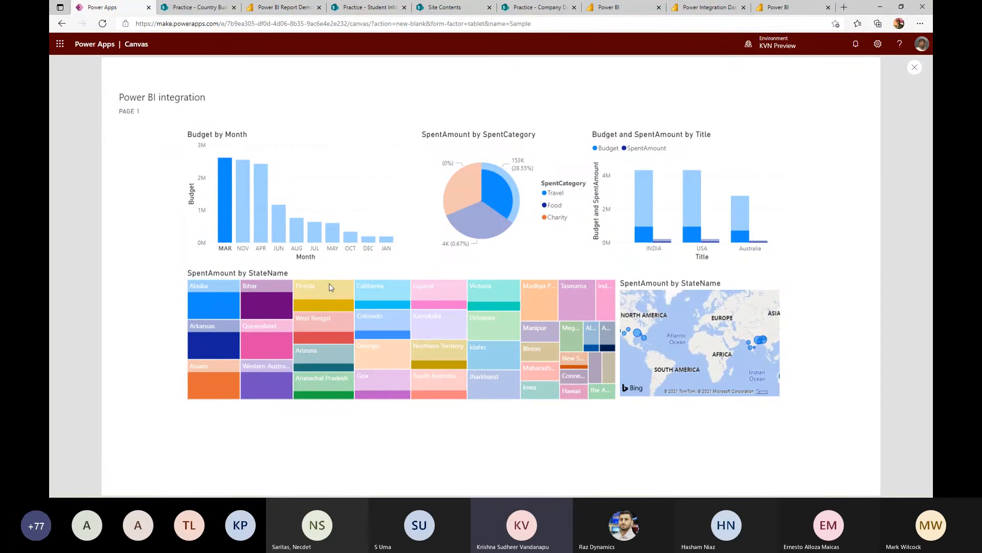
click(228, 191)
click(914, 68)
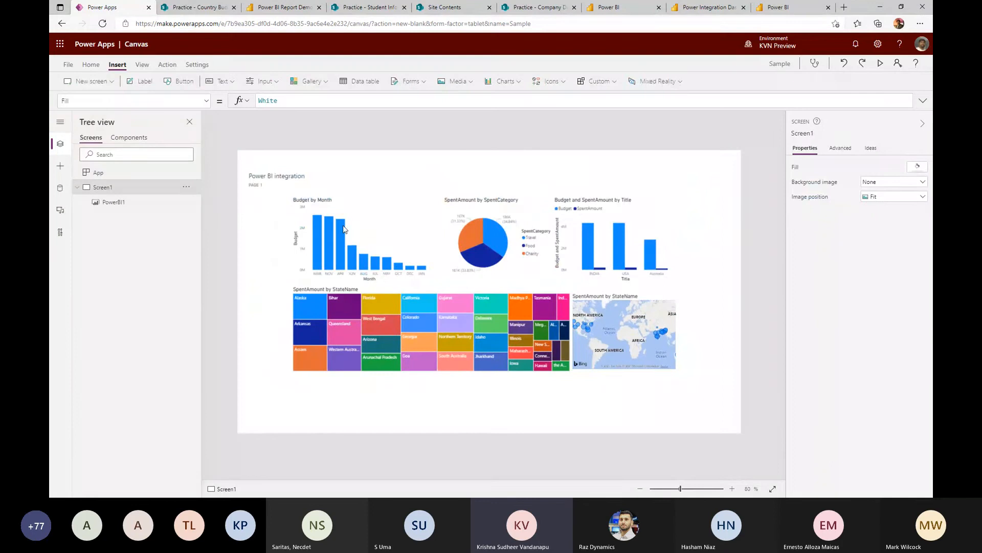
- Switch from the canvas app to the presentation slides on Power BI integration with Power Apps
click(311, 180)
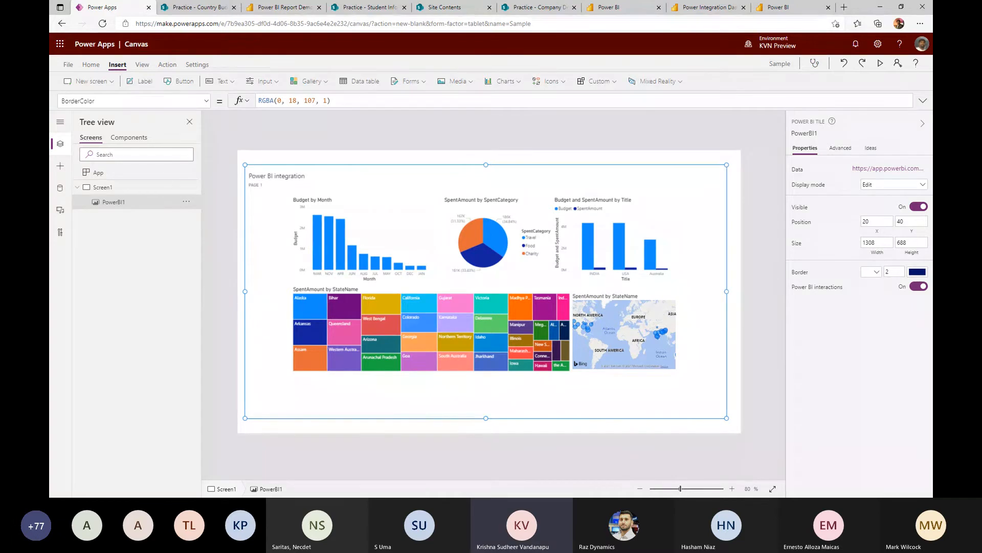
key(alt+Tab)
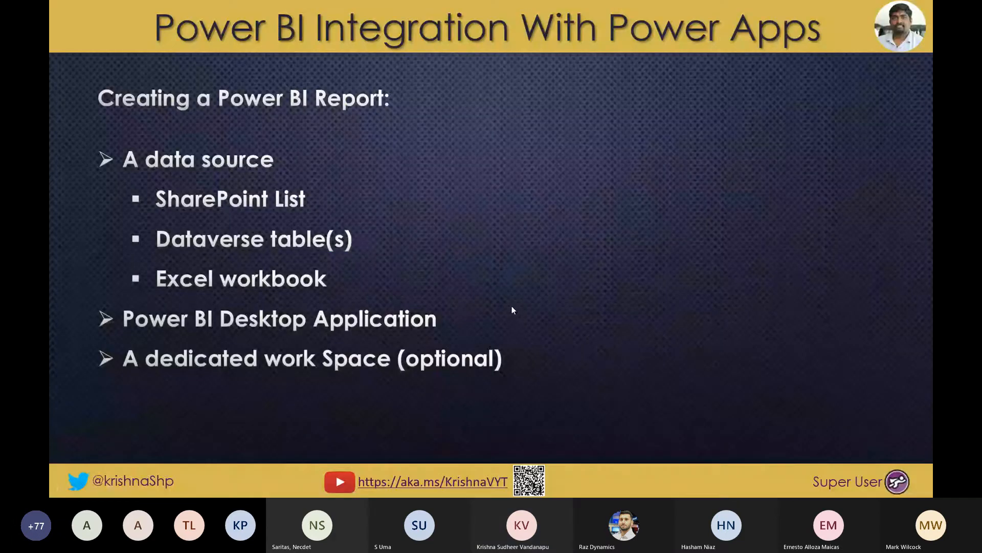
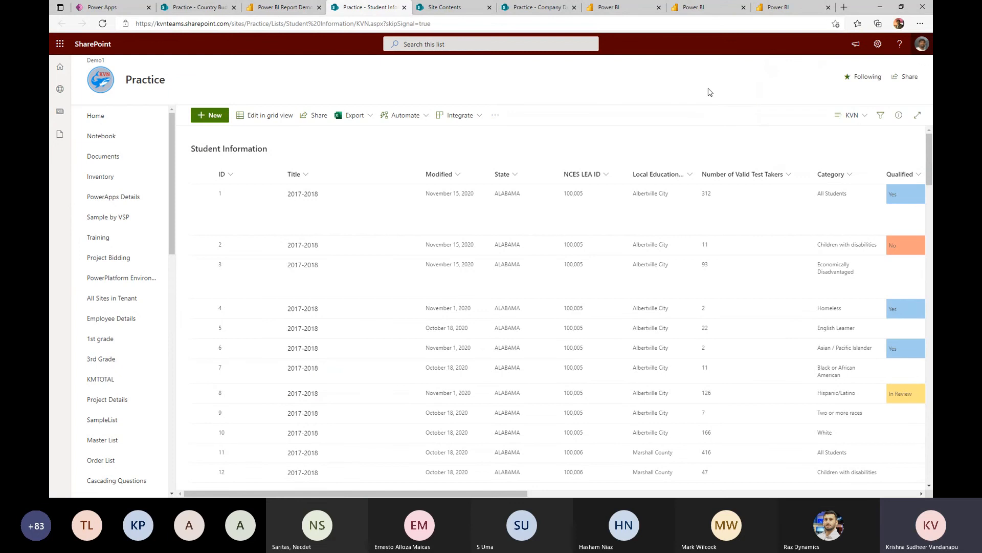
- From the Student Information list, go through the Practice site's contents and settings to open its site permissions
click(877, 44)
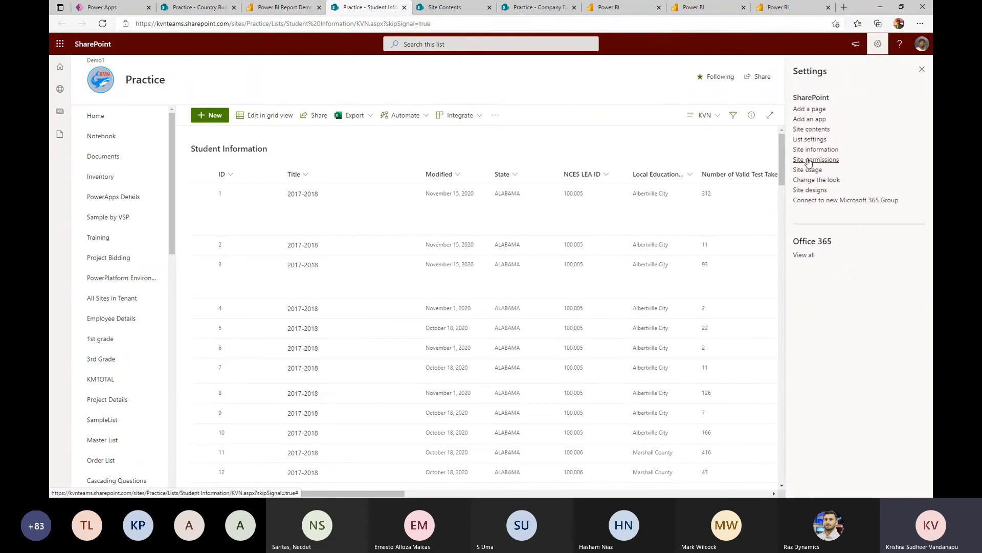
click(811, 129)
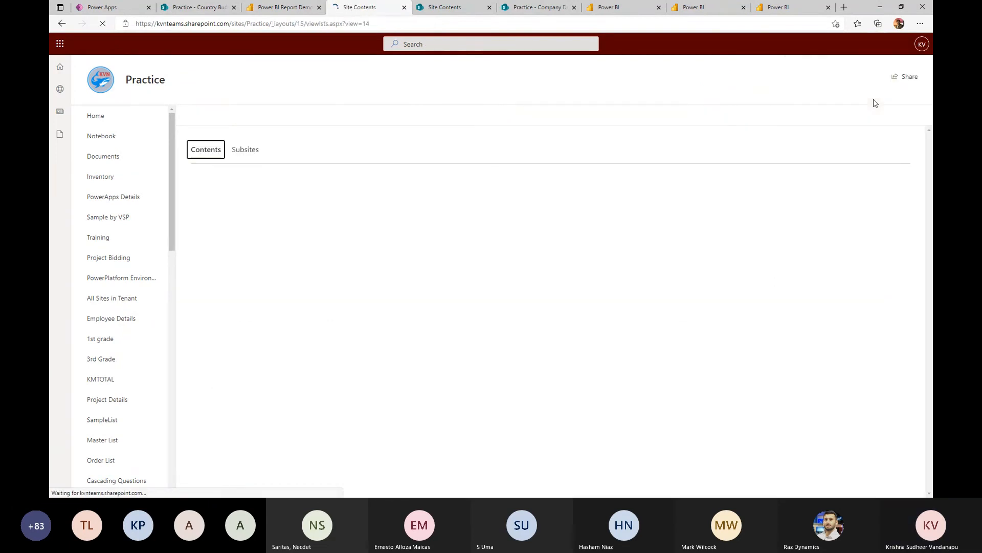
click(854, 115)
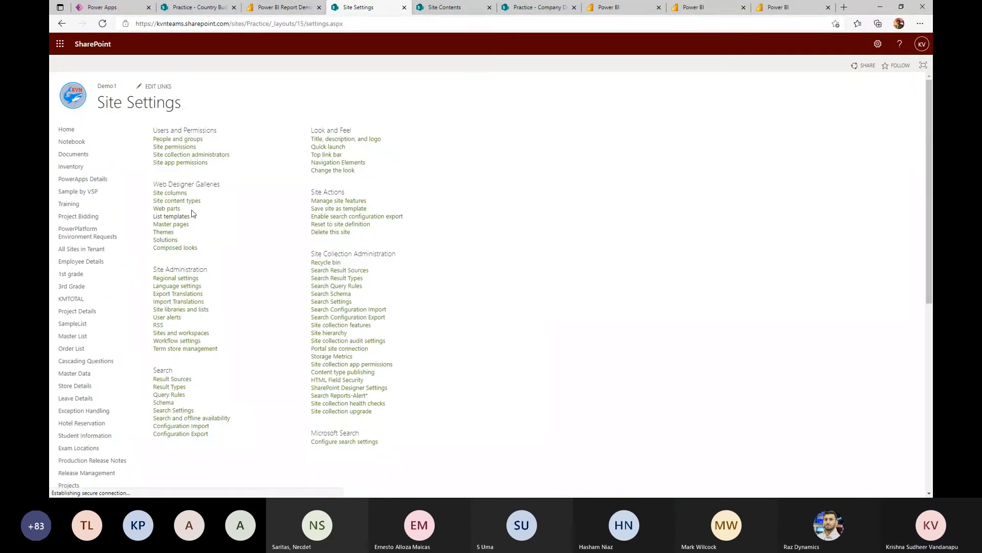
click(153, 147)
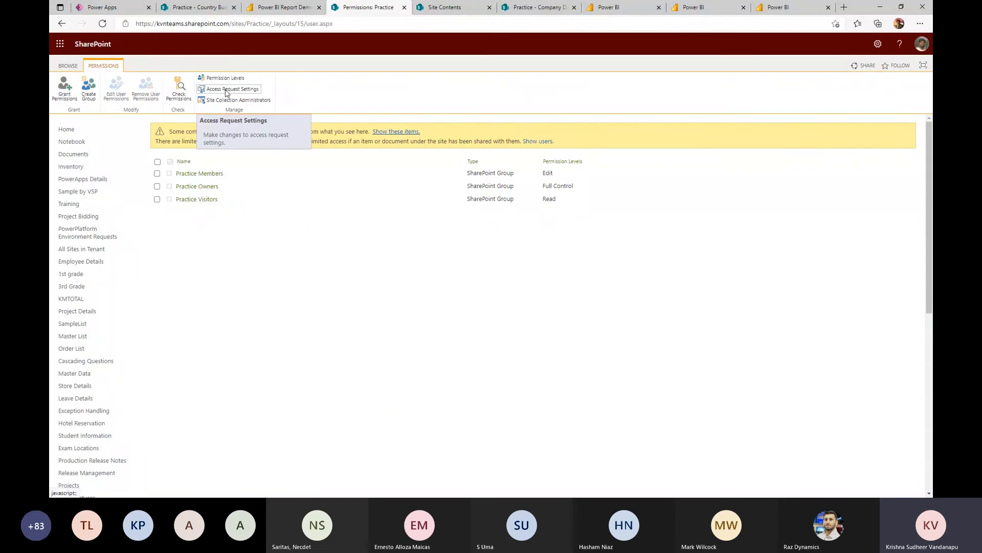
- Check the test user's permission levels on the Practice site and close the permission check
click(179, 88)
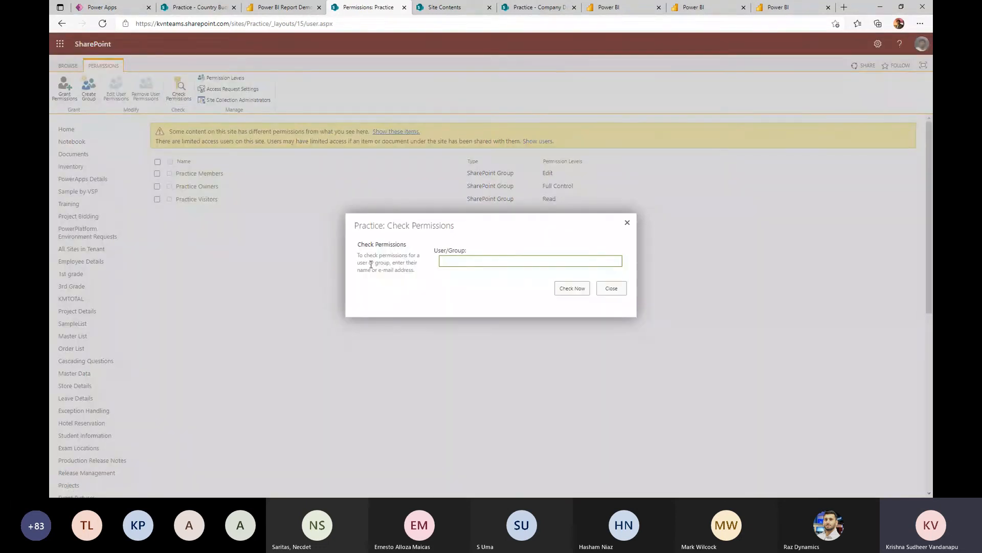
text(david)
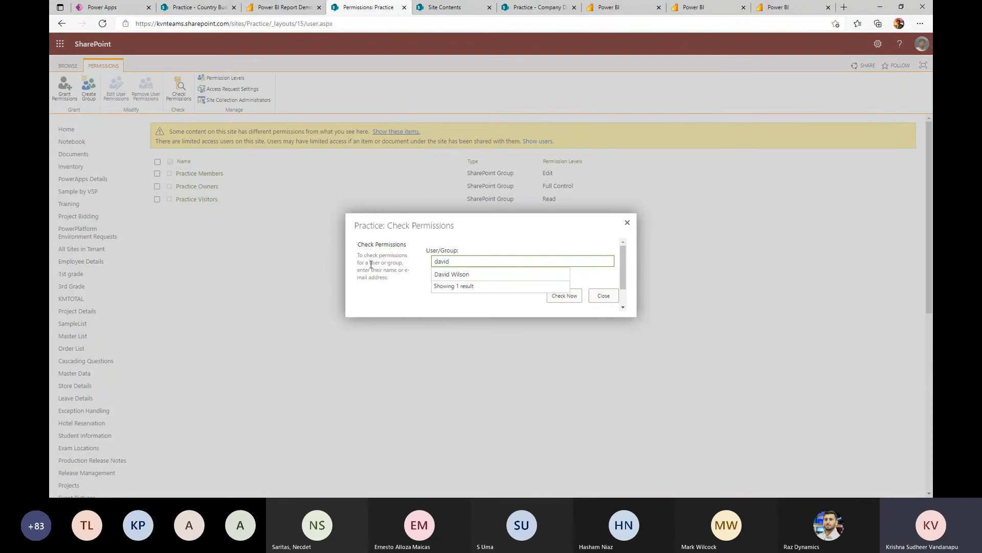
click(481, 275)
click(564, 295)
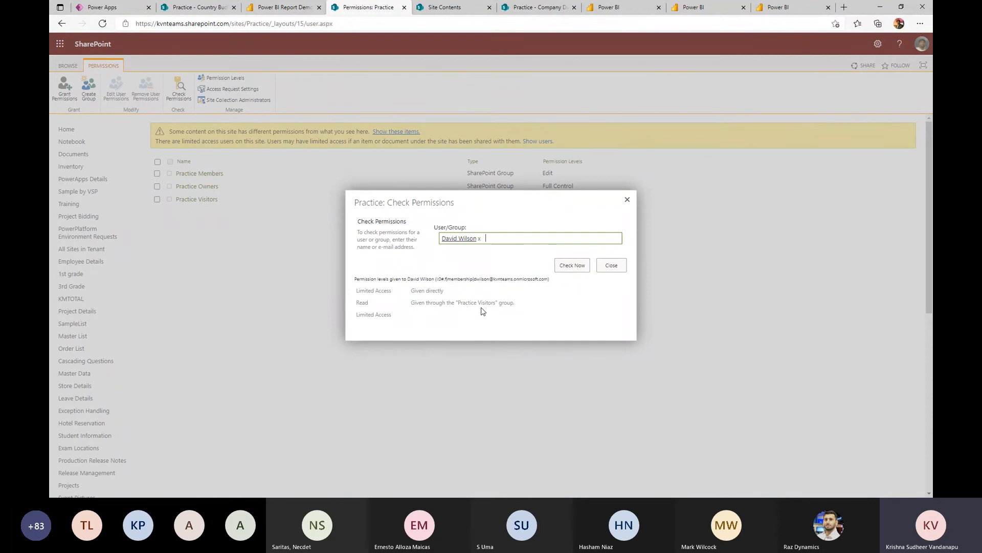
click(611, 266)
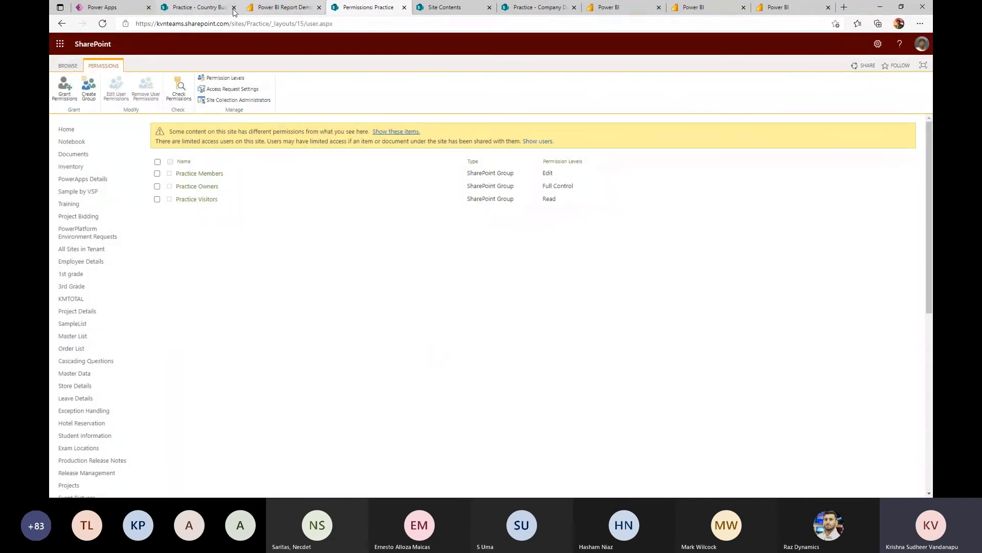
- Return to the Country Budget Details list and view the Power BI reports offered by its integration options
click(252, 10)
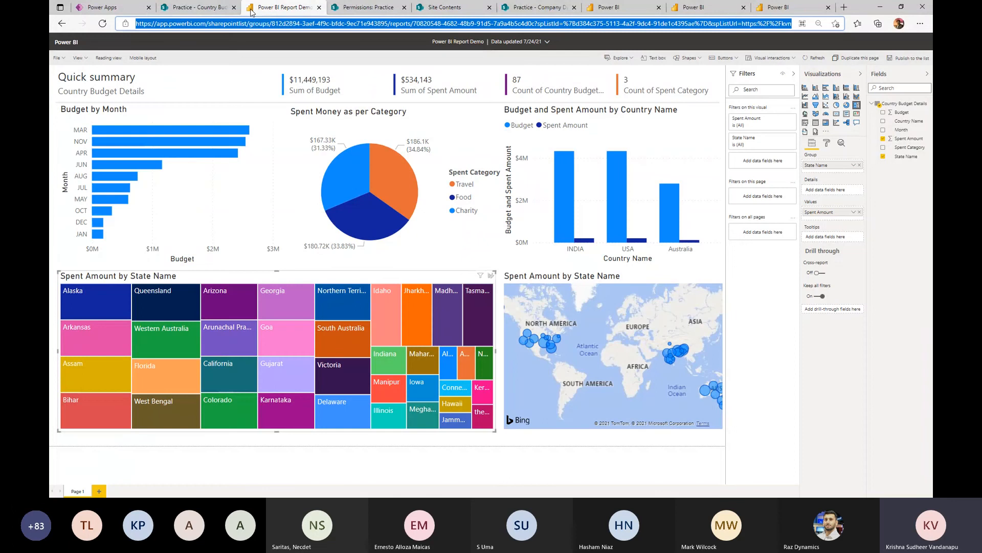
click(208, 8)
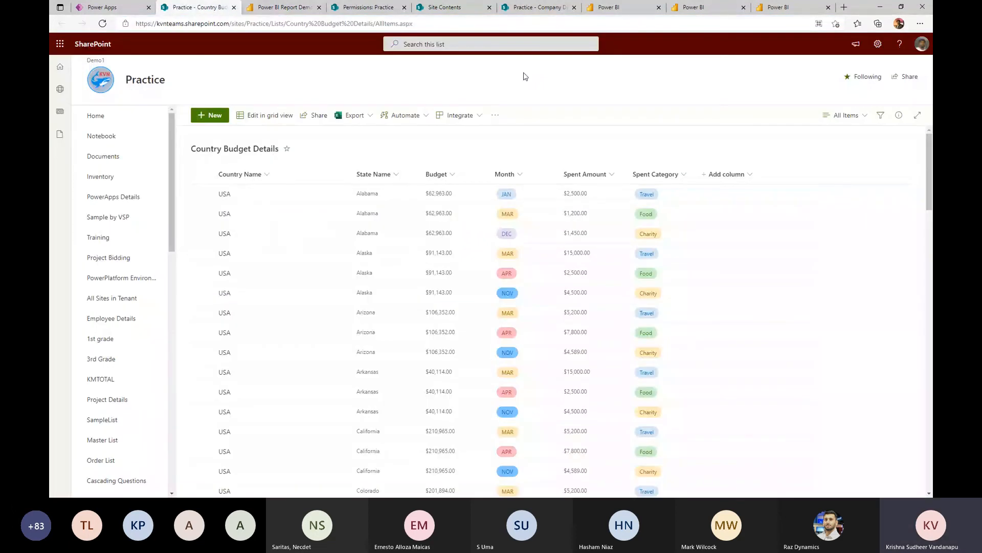
click(476, 117)
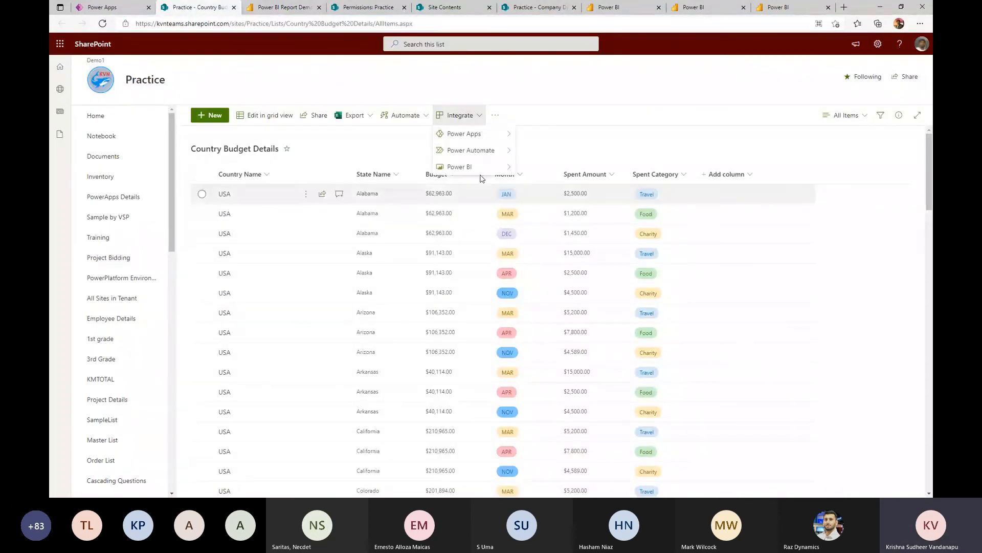
mouse_move(480, 167)
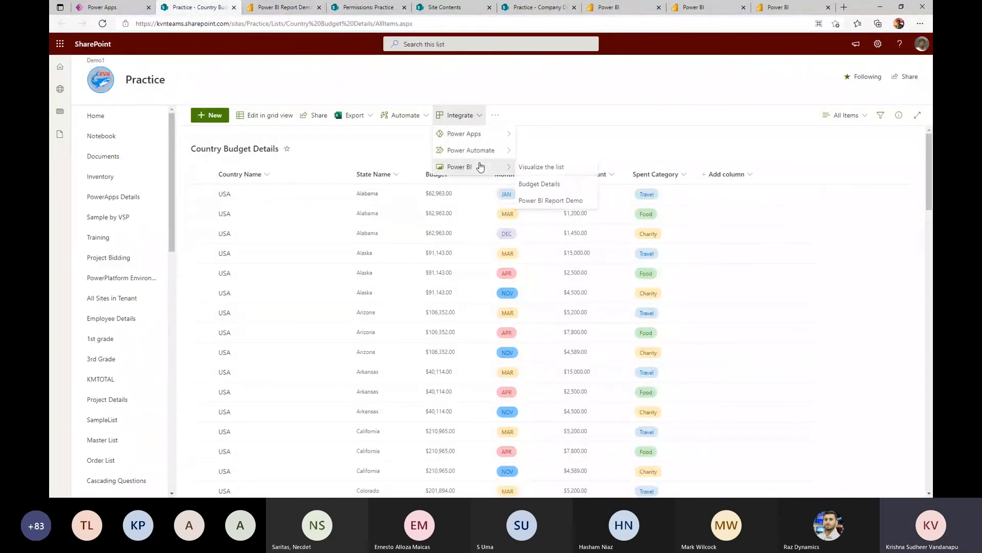
click(588, 137)
- Load the Country Budget Details list in a new InPrivate window using the list's copied address
key(ctrl+shift+n)
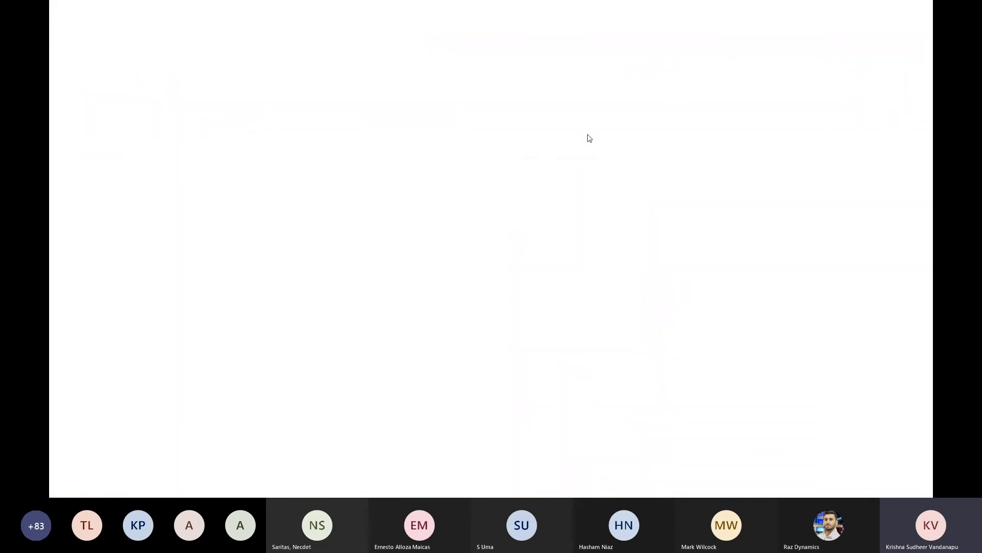
drag(544, 12, 50, 47)
click(344, 23)
click(345, 23)
key(ctrl+c)
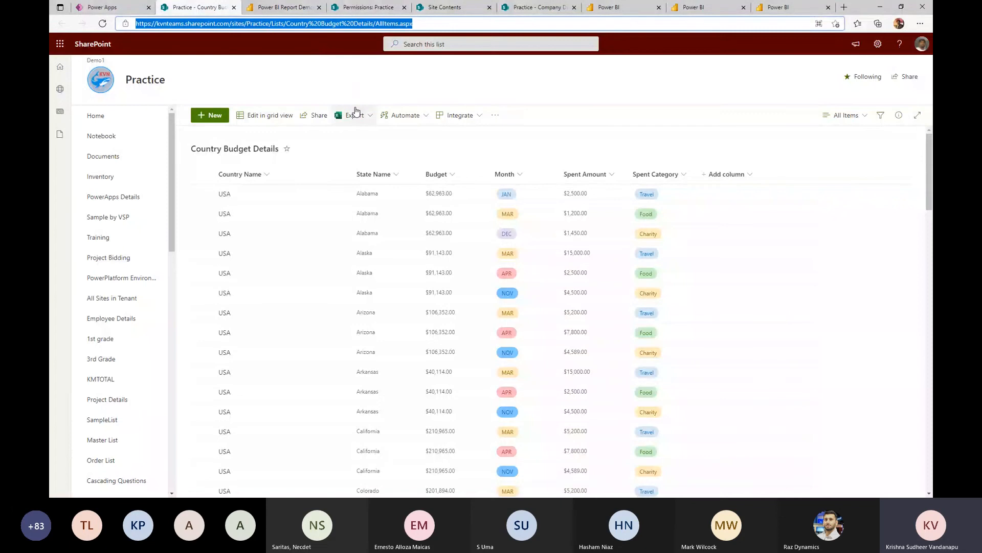
drag(50, 79, 409, 1)
key(ctrl+v)
key(Return)
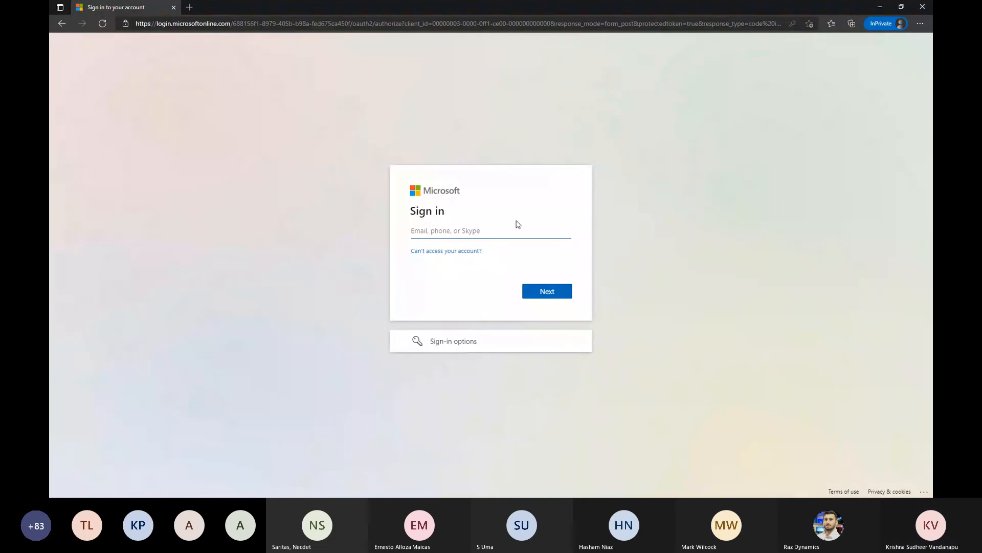
text(da)
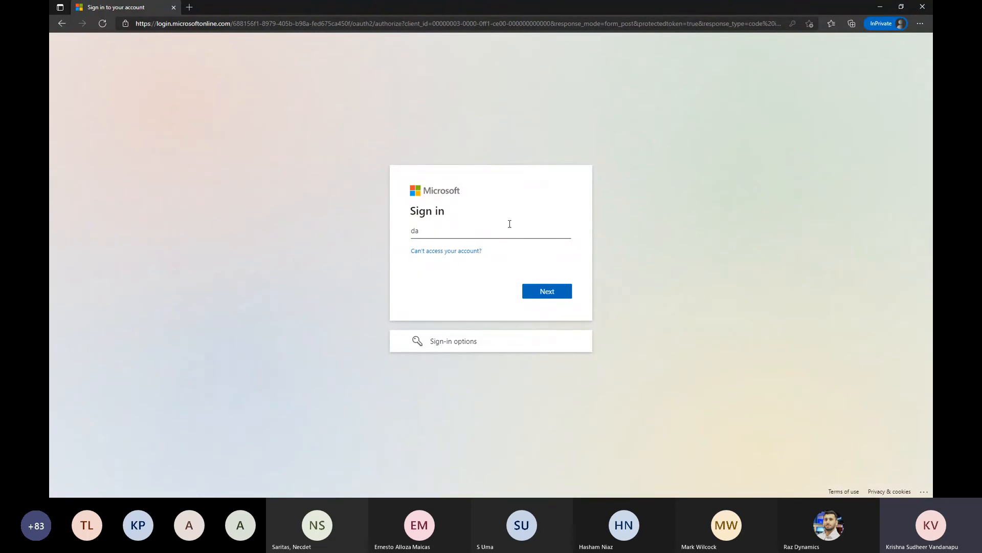
text(vid)
key(BackSpace)
text(w)
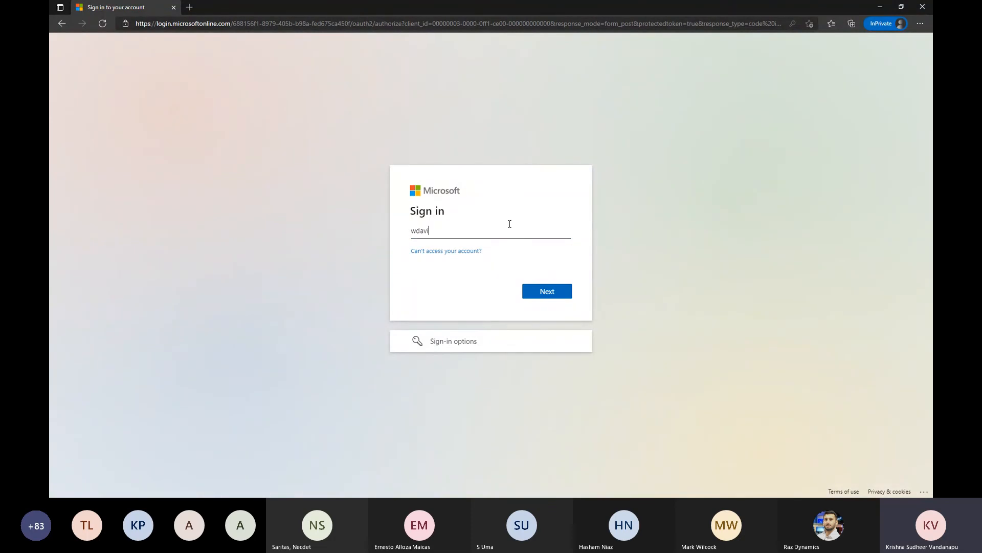
double_click(440, 5)
click(880, 7)
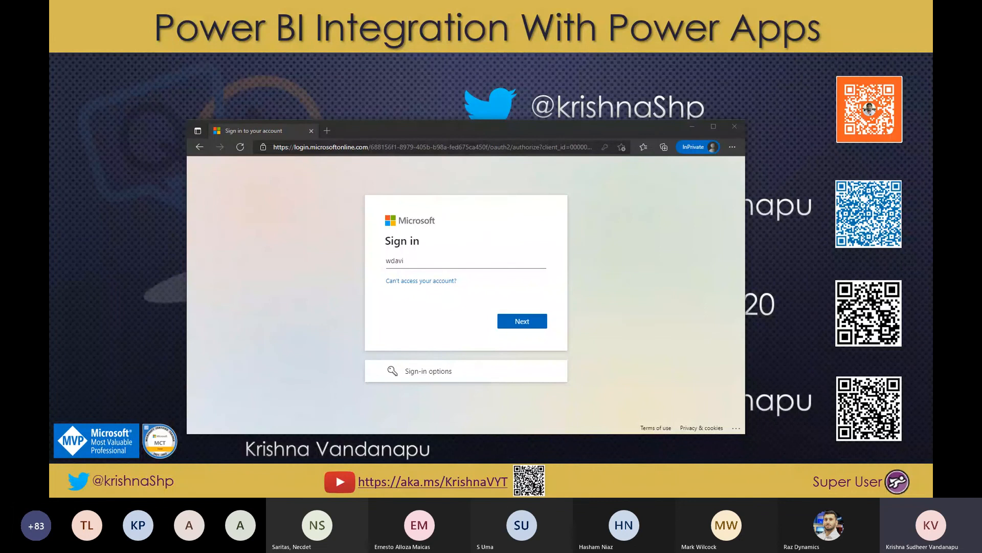
double_click(609, 132)
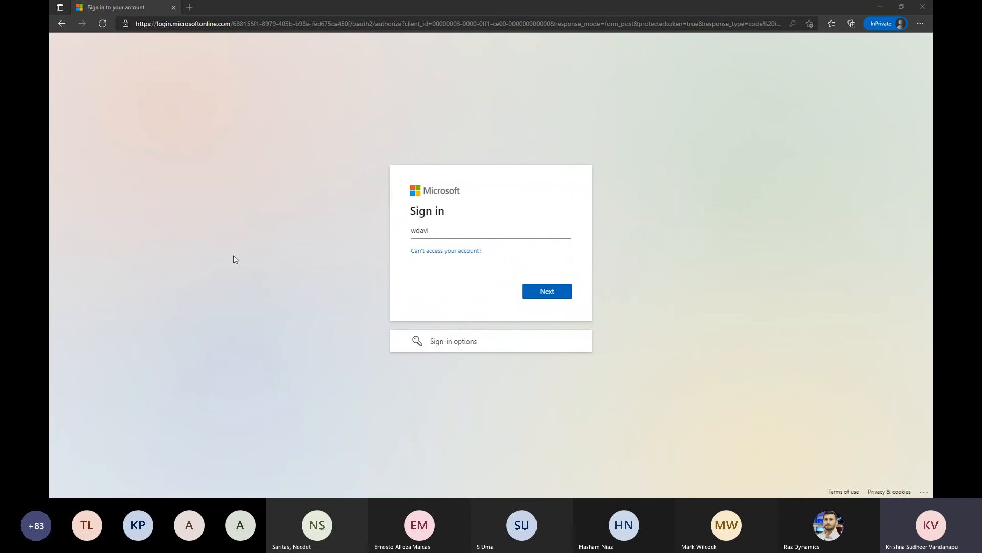
- Sign in to the Country Budget Details list with the test user's e-mail and account password
click(486, 232)
double_click(500, 229)
key(ctrl+v)
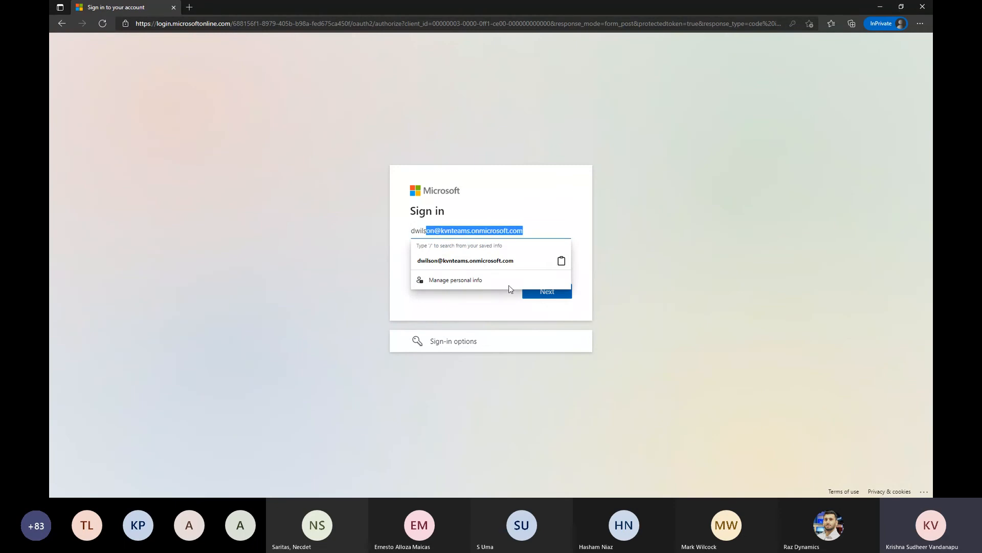
click(505, 261)
click(560, 288)
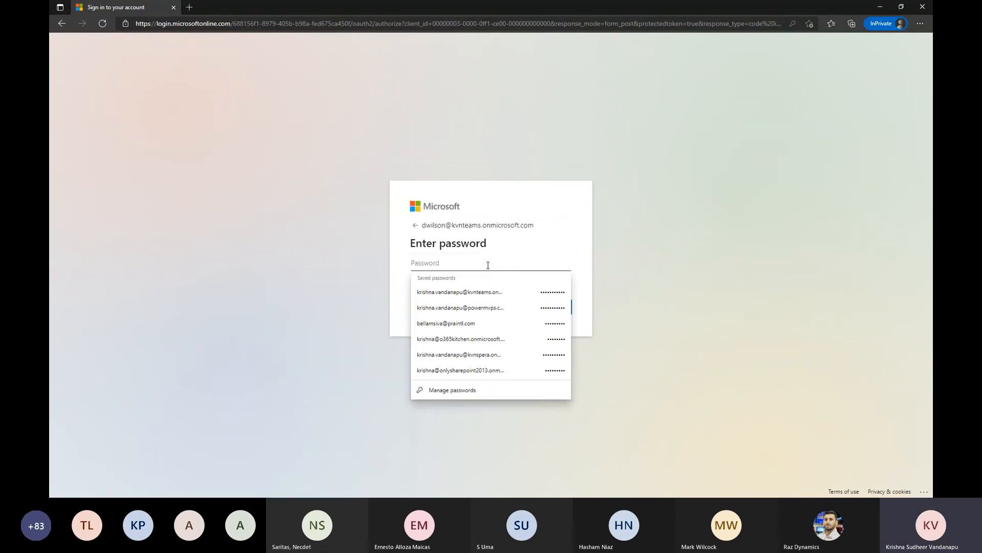
text(•••••••)
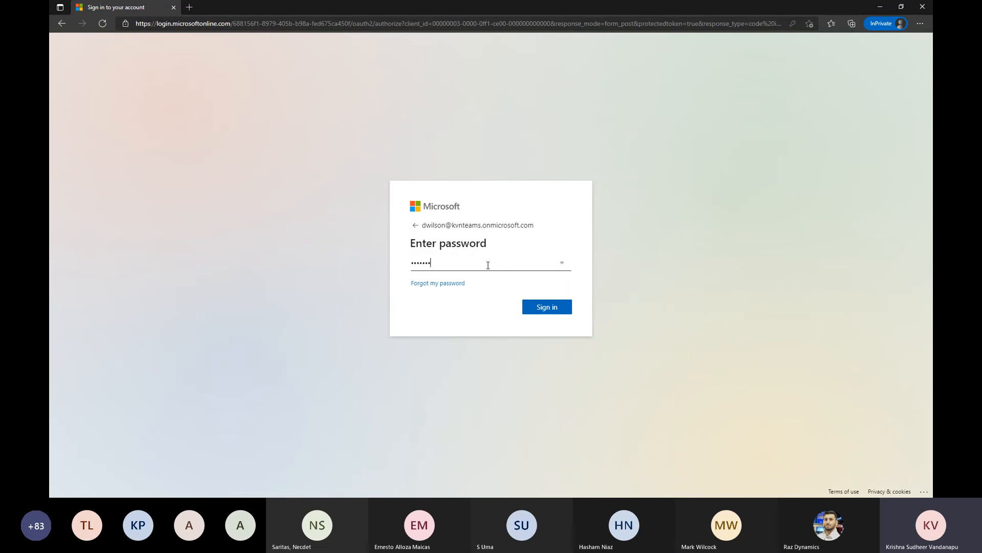
text(•••)
key(Return)
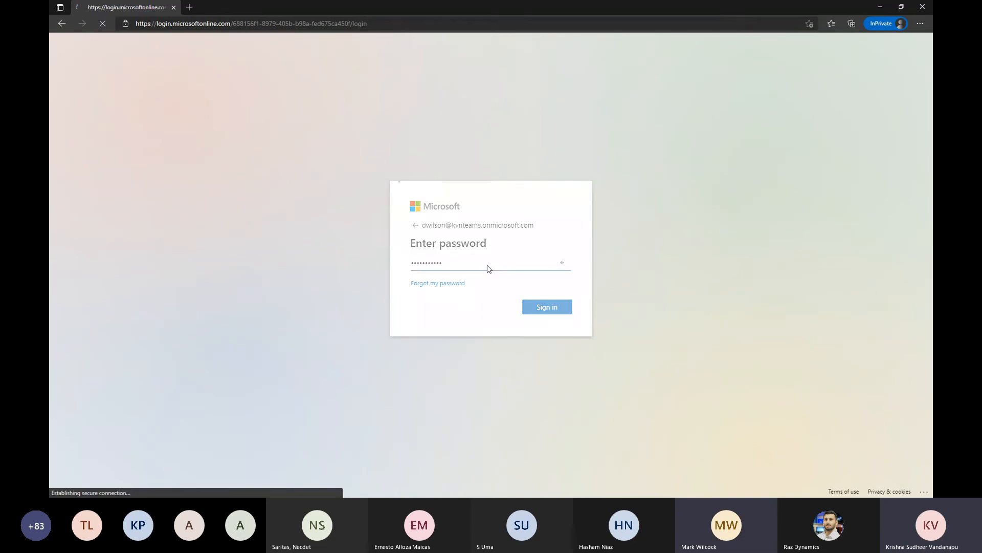
key(Return)
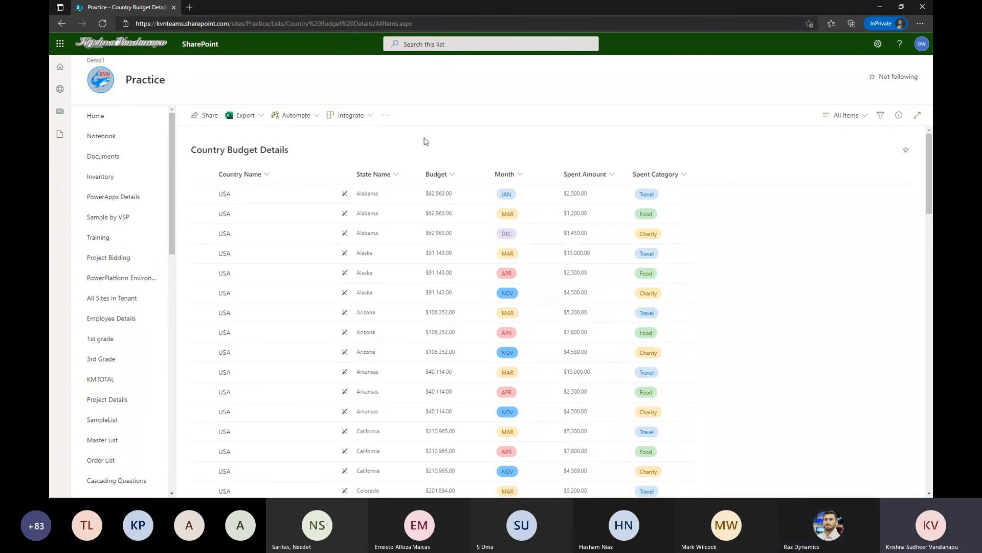
- Open the Budget Details Power BI report from the list and sign in to Power BI with the test user's account
click(373, 119)
mouse_move(378, 166)
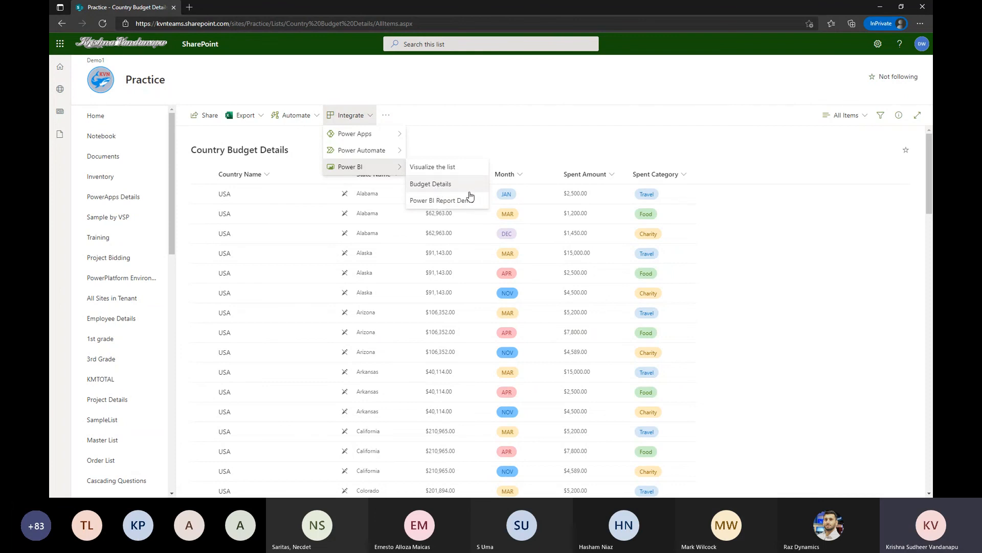
click(443, 186)
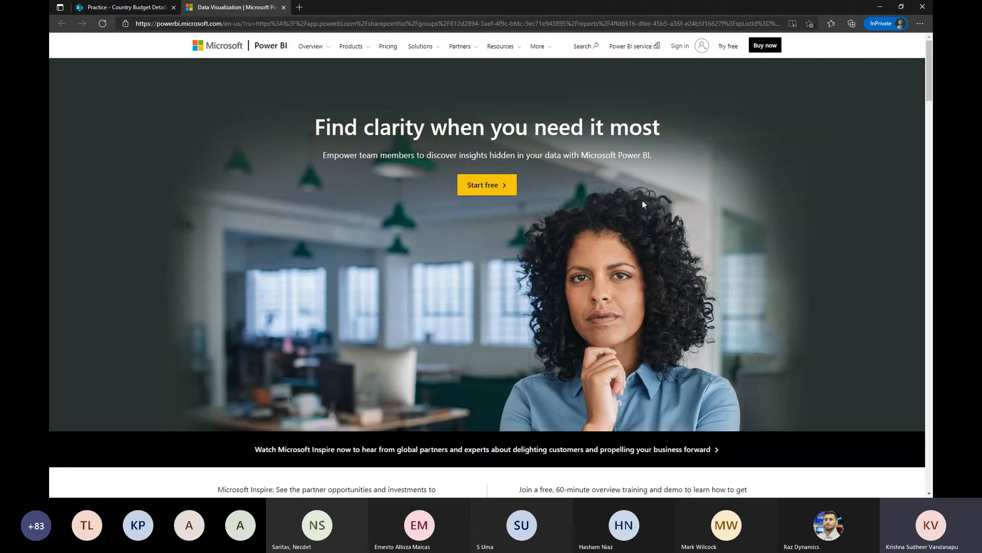
click(676, 51)
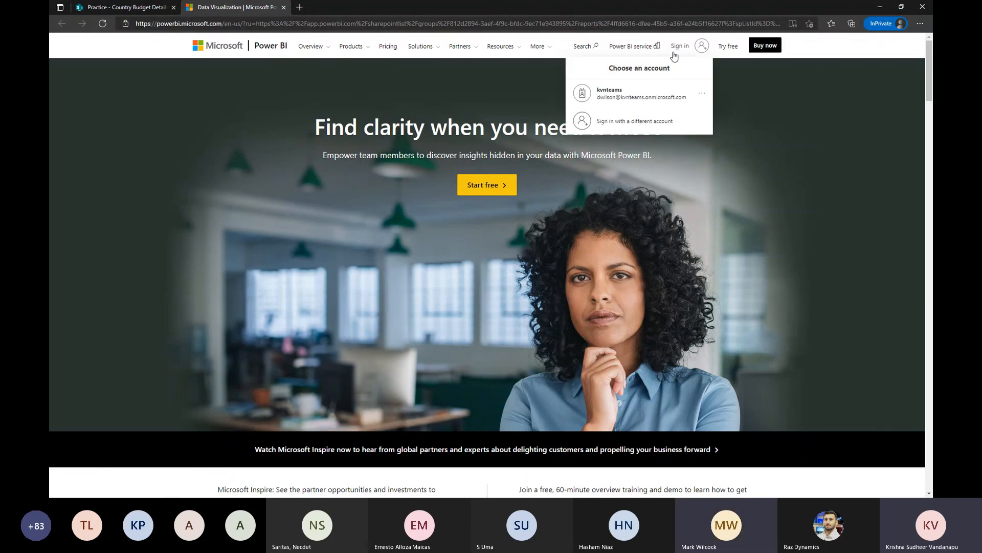
click(620, 97)
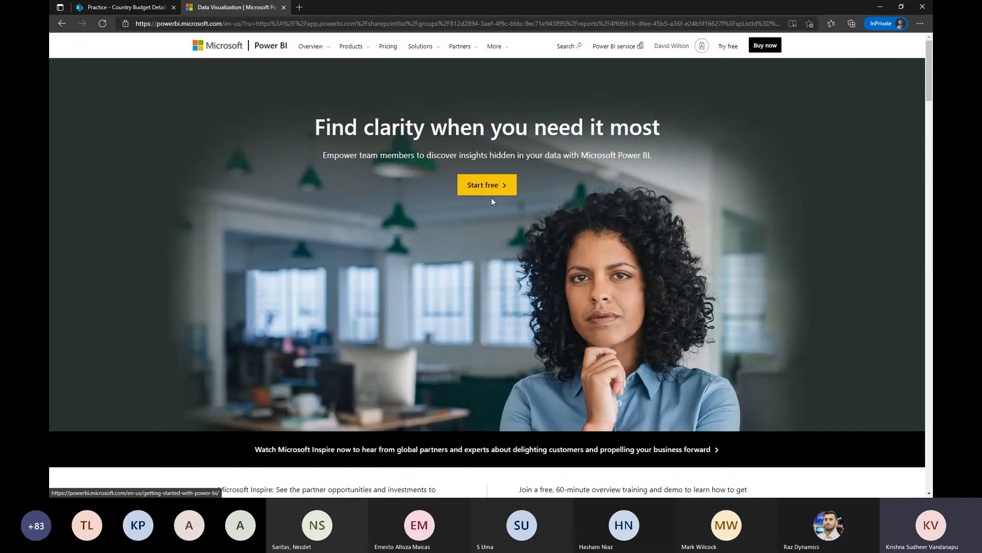
- Go through the Power BI getting started page to the free trial sign-up form and close the form without completing it
click(478, 188)
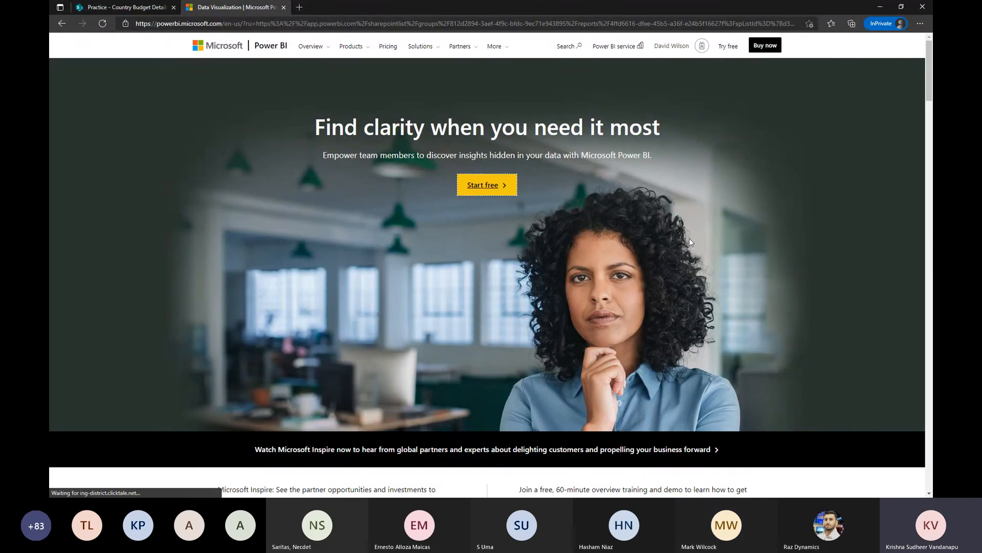
scroll(500, 344, down, 5)
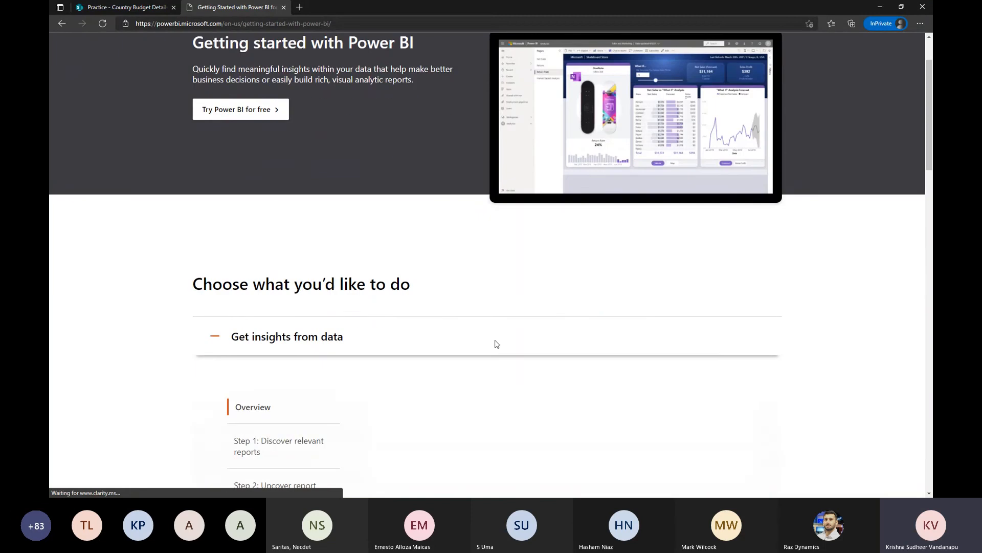
scroll(496, 342, up, 5)
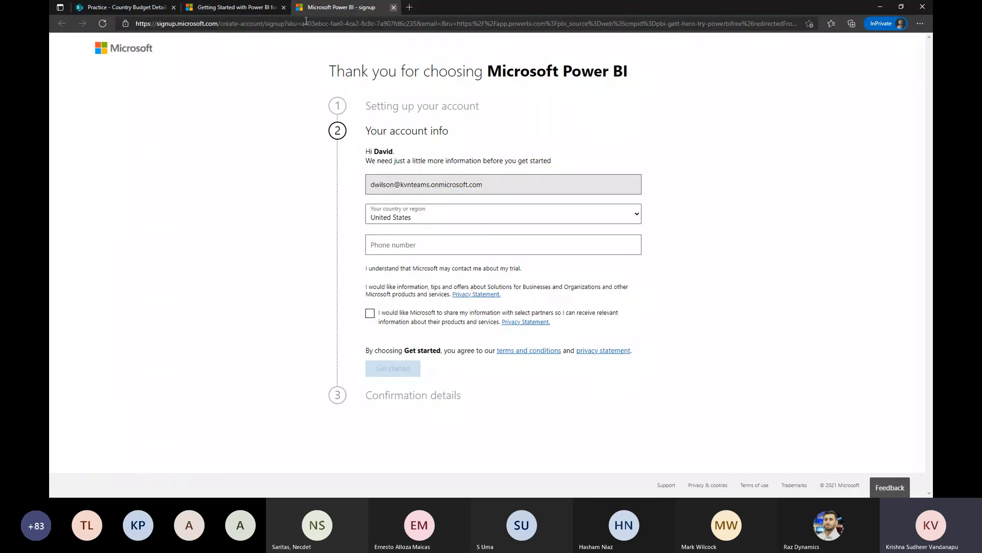
click(393, 7)
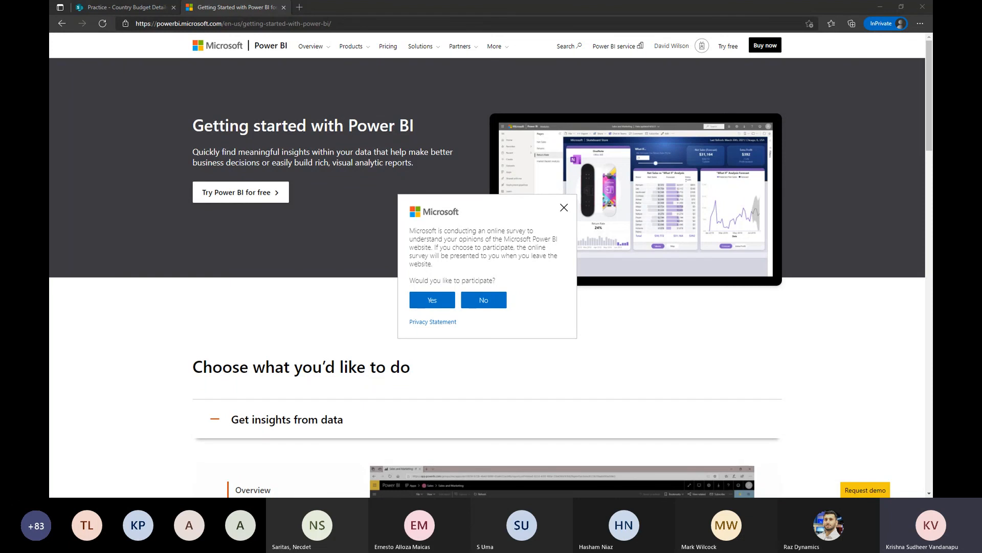
- Switch to the Azure portal to view the test user's assigned licences and return to the Power BI page
key(alt+Tab)
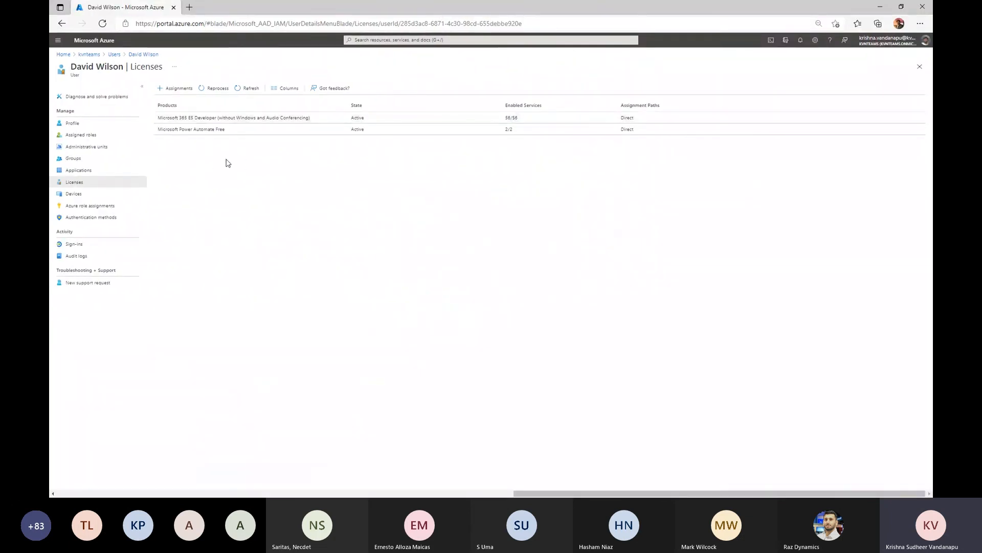
key(alt+Tab)
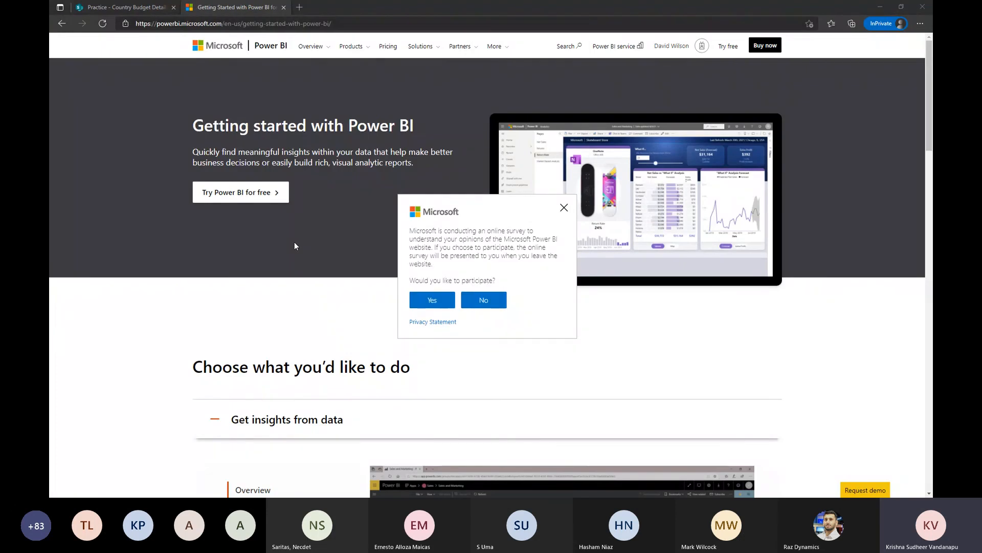
- Dismiss the survey invitation, close the Power BI page and move the InPrivate window off the presentation slides
click(564, 208)
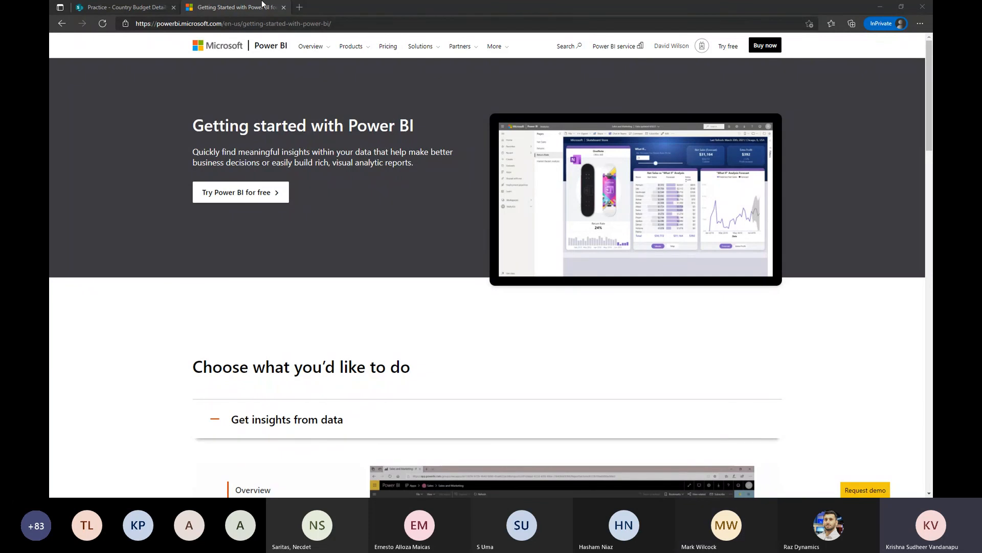
click(284, 7)
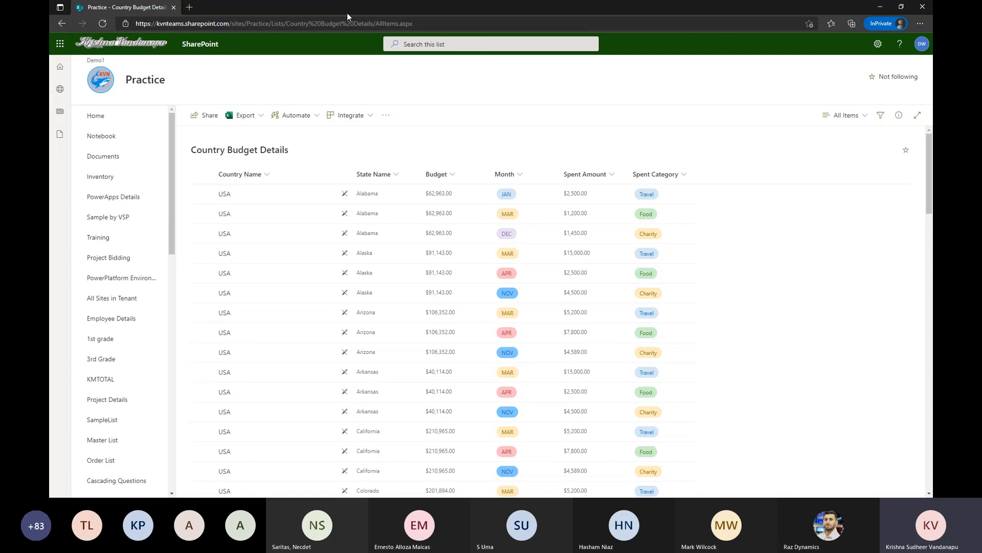
drag(343, 7, 50, 18)
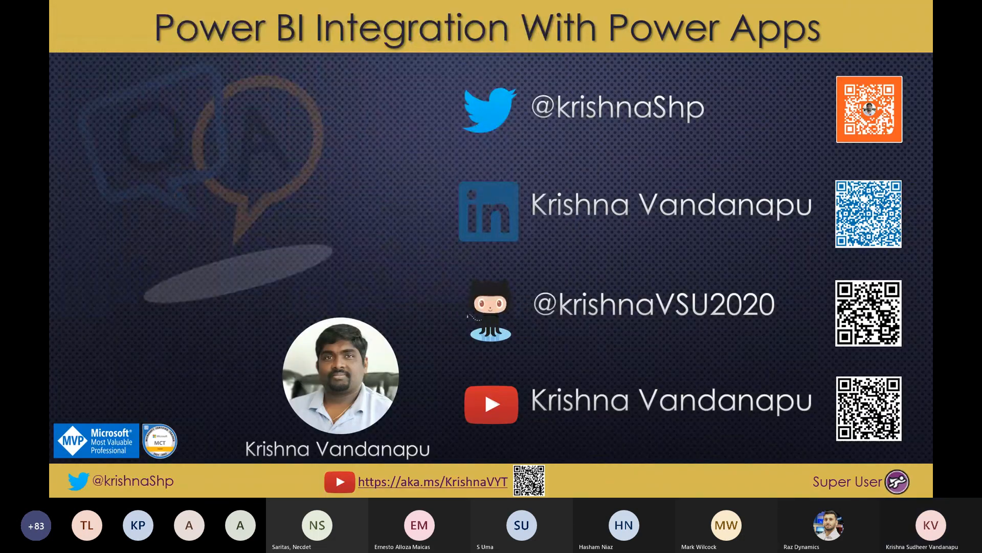